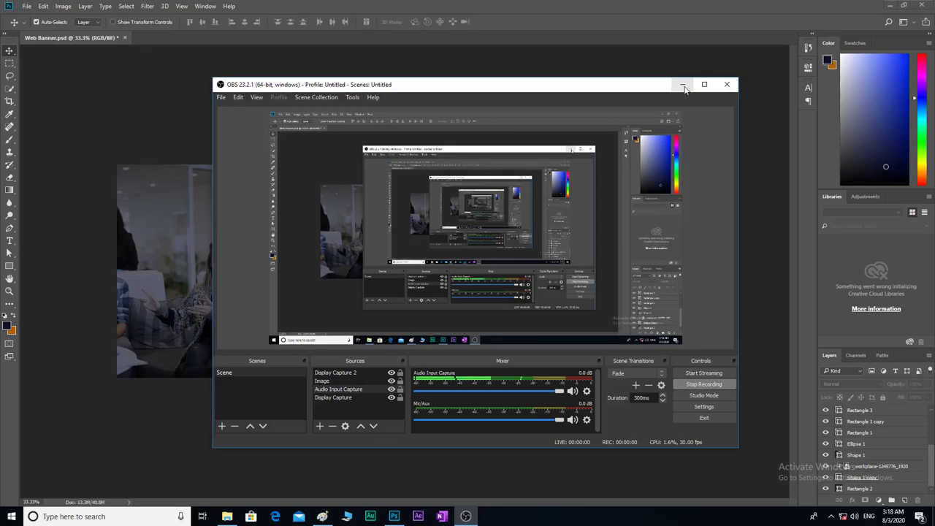
# Step: Minimize the OBS window to reveal the finished Web Banner.psd design
pyautogui.click(683, 86)
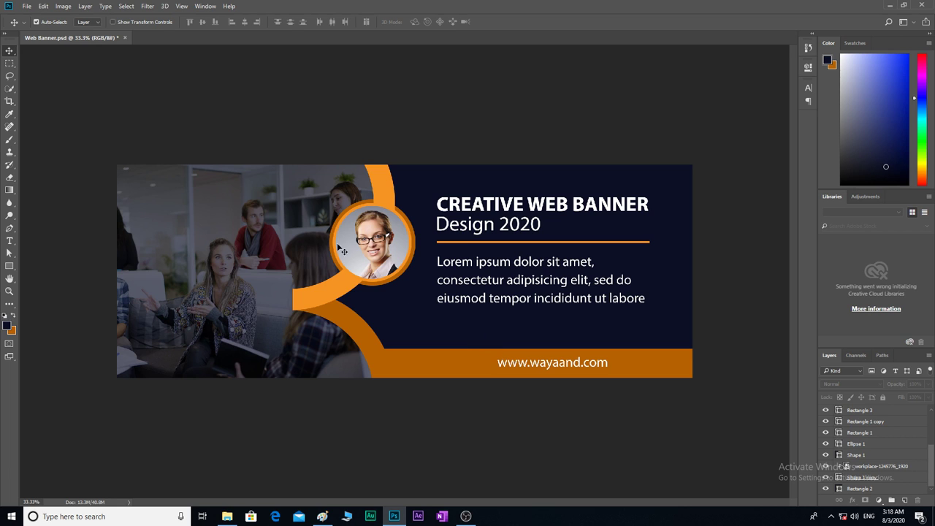
# Step: Create a new document from the 851 × 315 px Custom preset
pyautogui.click(27, 7)
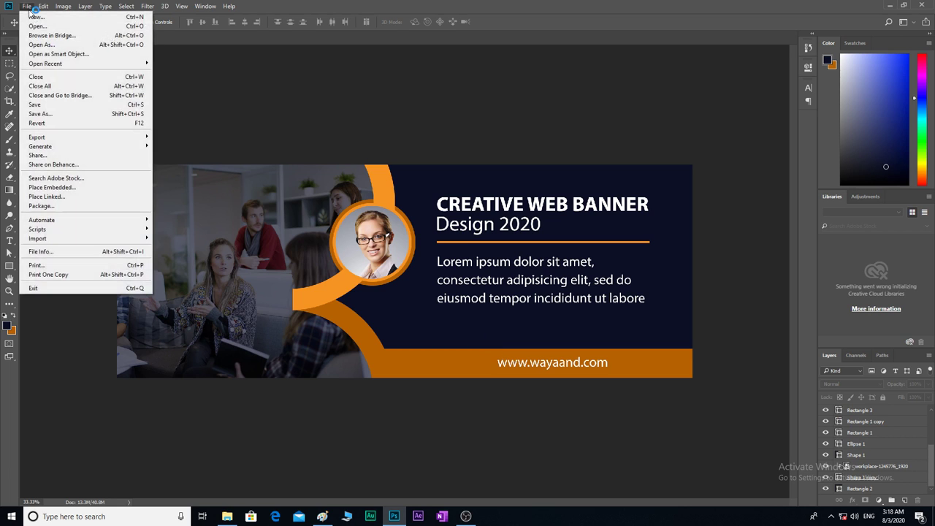
pyautogui.click(40, 18)
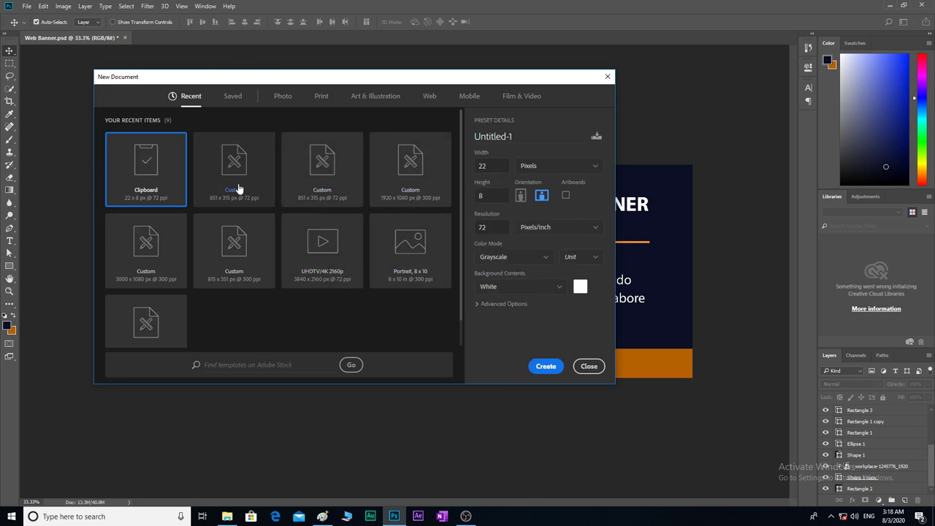
pyautogui.click(238, 188)
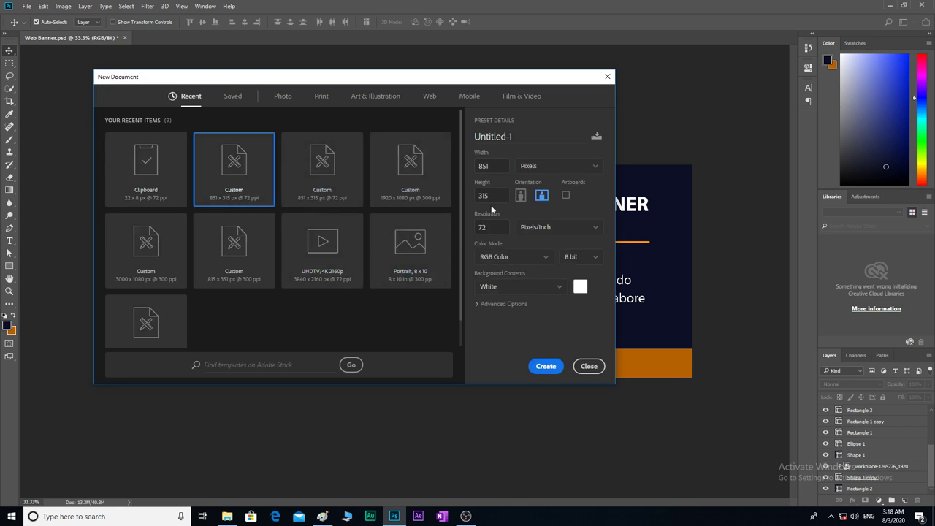
pyautogui.click(544, 365)
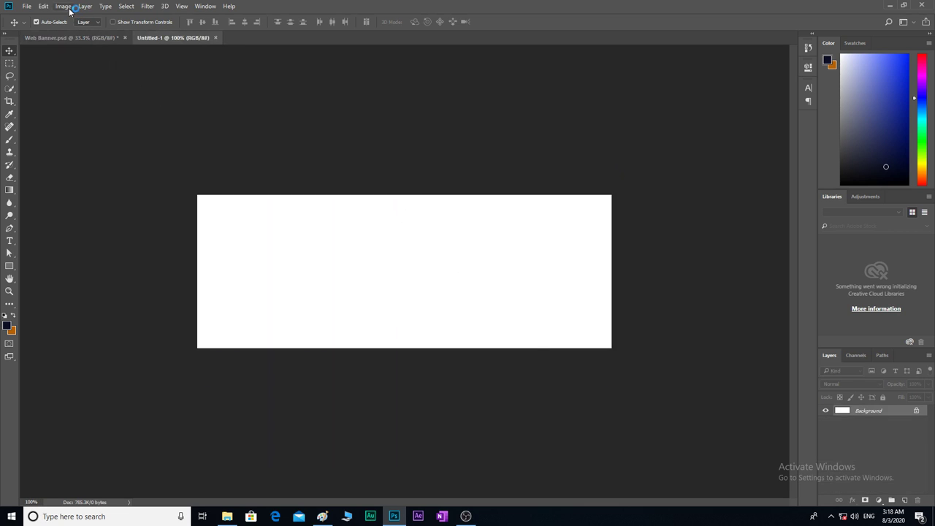
# Step: Change the image resolution to 300 ppi in Image Size
pyautogui.click(67, 7)
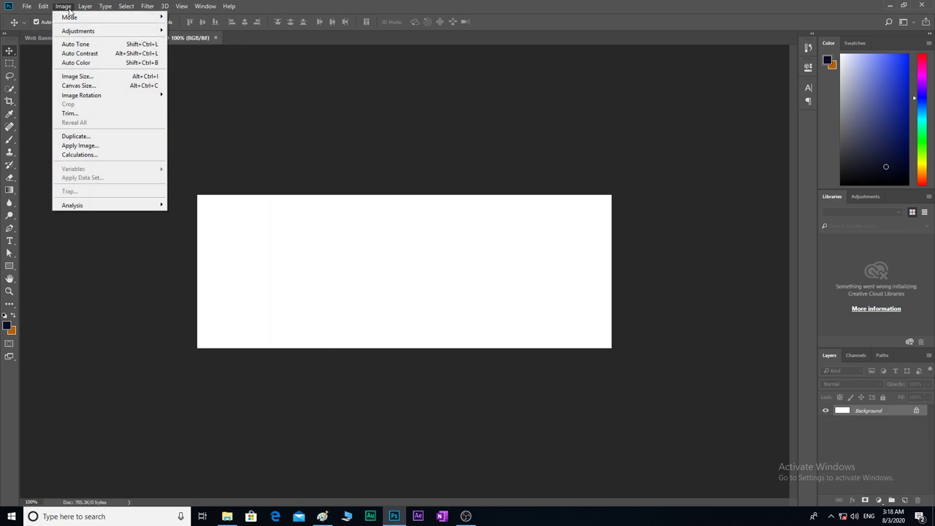
pyautogui.click(77, 76)
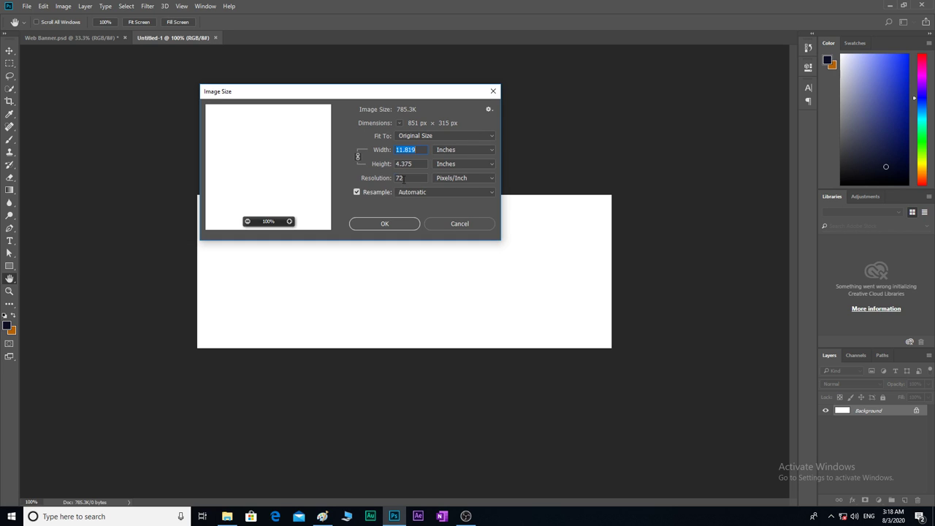
pyautogui.doubleClick(400, 179)
pyautogui.write('300')
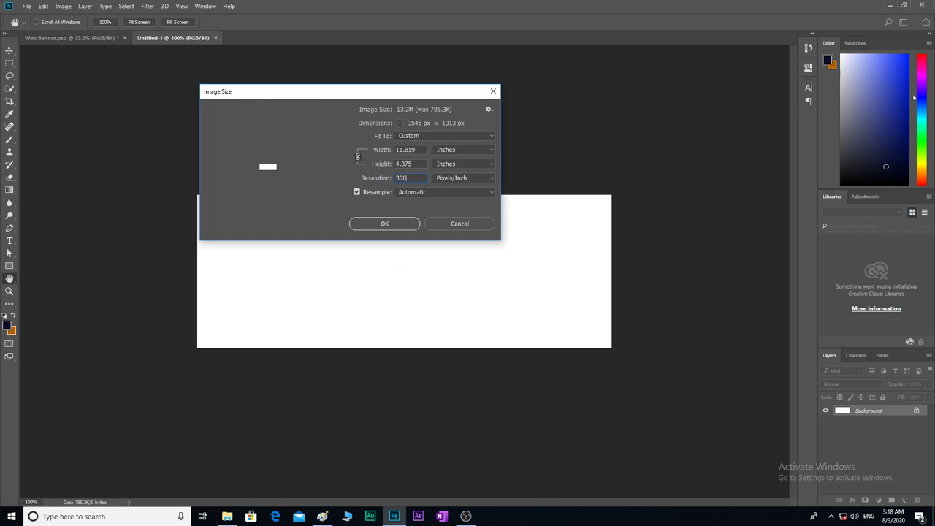
pyautogui.click(397, 224)
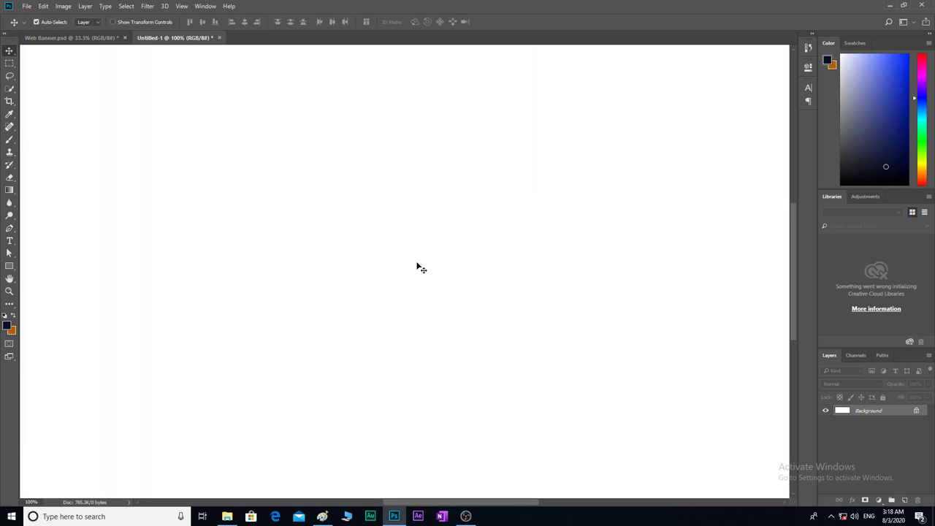
# Step: Zoom out, show the grid, and draw a full-height circle at the canvas centre
pyautogui.hotkey('ctrl', '-')
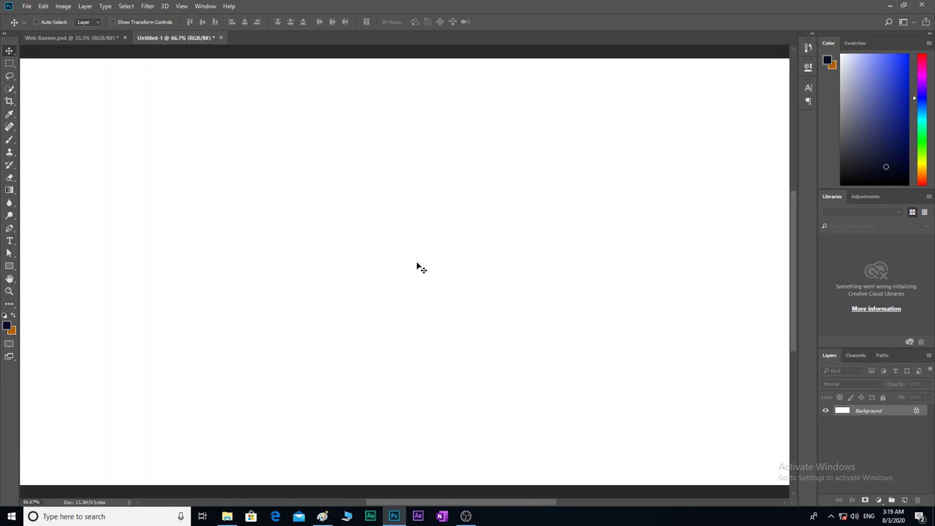
pyautogui.hotkey('ctrl', '-')
pyautogui.hotkey('ctrl', '-')
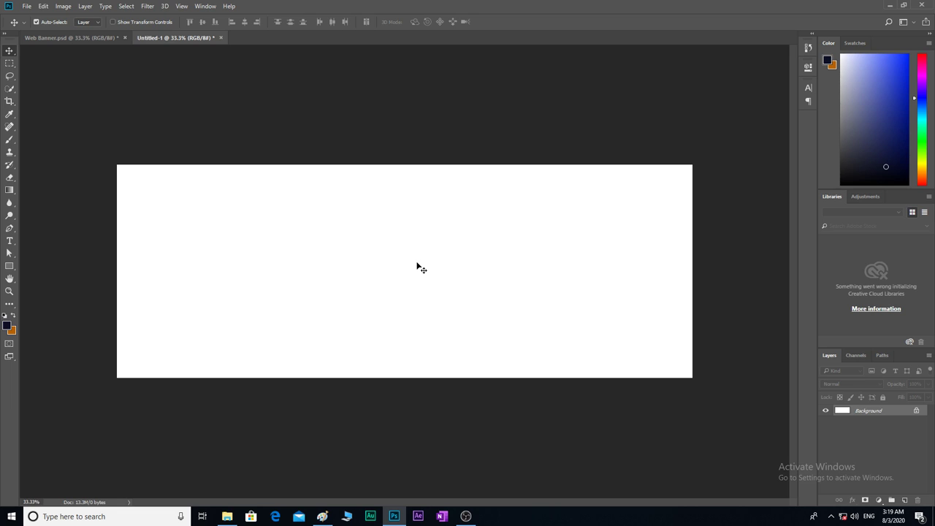
pyautogui.hotkey('ctrl', "'")
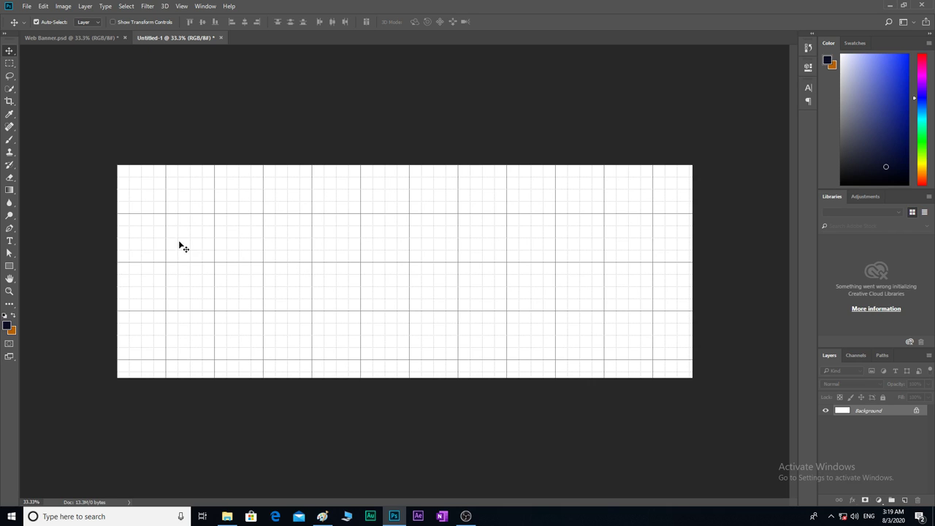
pyautogui.click(10, 266)
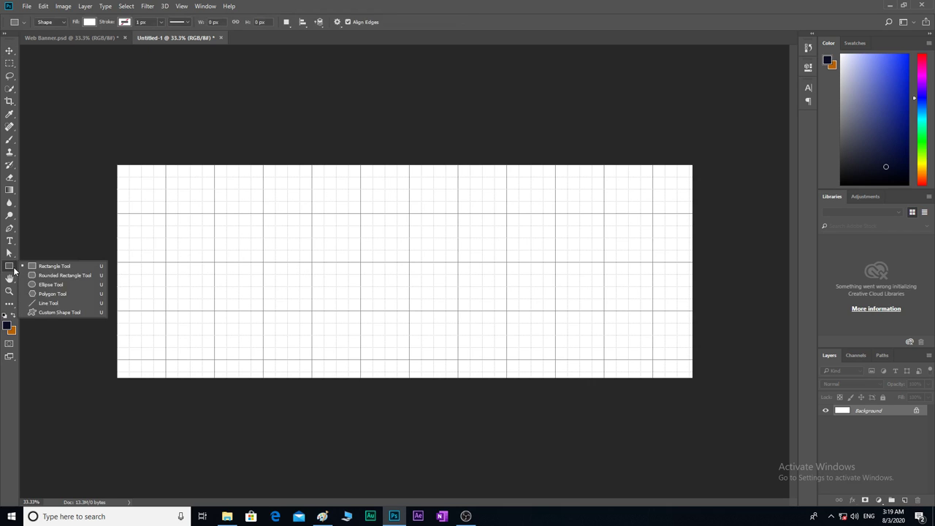
pyautogui.click(41, 285)
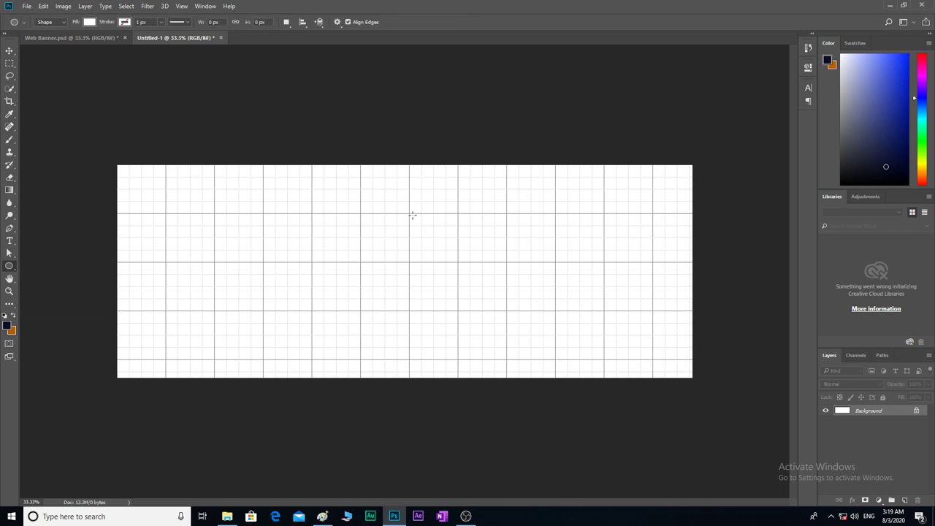
pyautogui.moveTo(312, 165)
pyautogui.mouseDown()
pyautogui.moveTo(497, 384)
pyautogui.moveTo(535, 409)
pyautogui.moveTo(524, 400)
pyautogui.mouseUp()
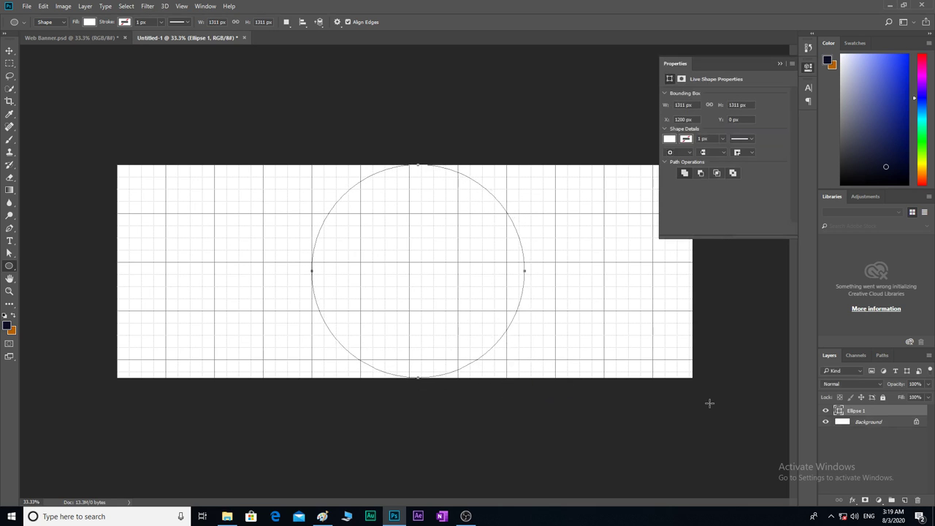
# Step: Fill the circle bright red #b00000 and start duplicating its layer
pyautogui.doubleClick(839, 412)
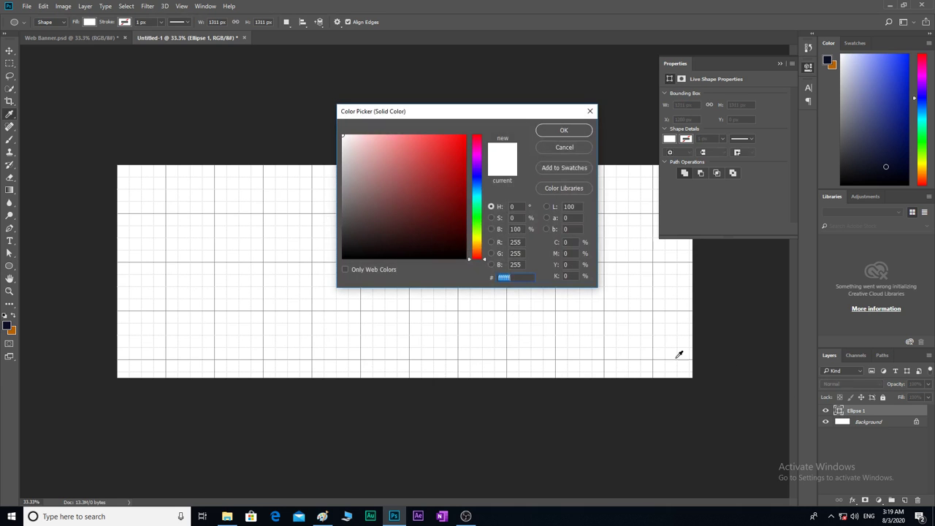
pyautogui.click(389, 193)
pyautogui.moveTo(419, 187); pyautogui.dragTo(481, 176)
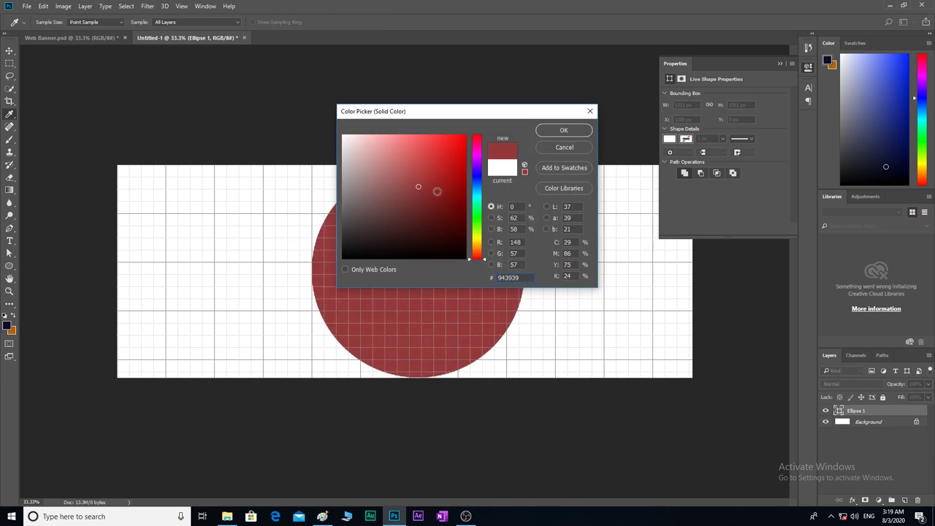
pyautogui.click(562, 130)
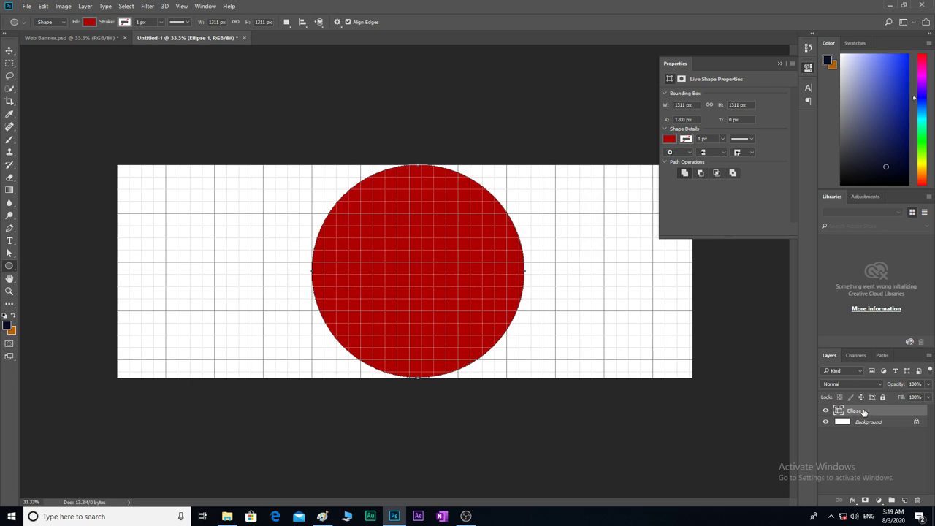
pyautogui.moveTo(863, 413); pyautogui.dragTo(909, 501)
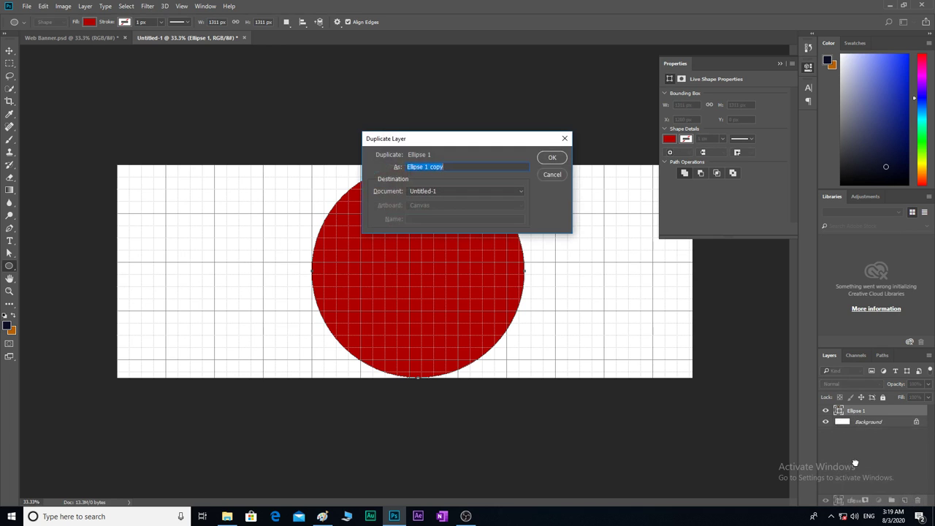
# Step: Create the Ellipse 1 copy layer and fill it dark red #5d2424
pyautogui.click(559, 156)
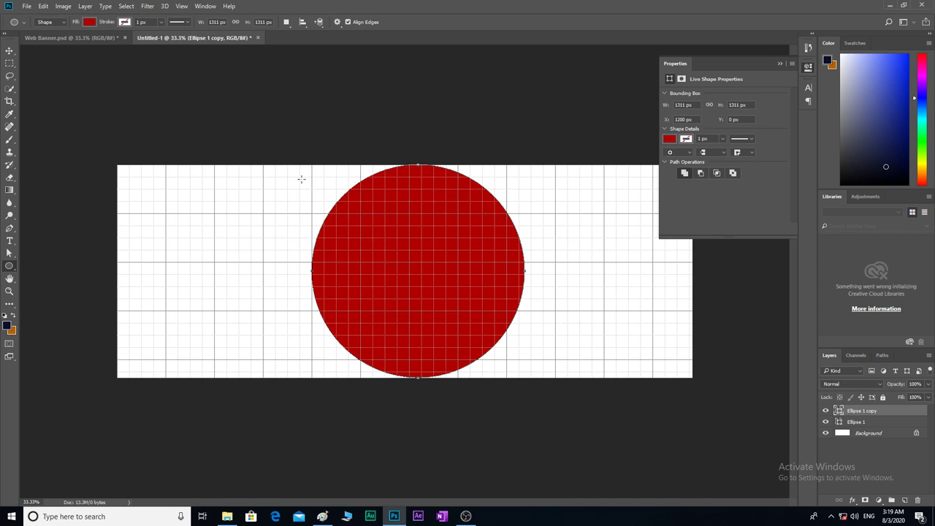
pyautogui.doubleClick(839, 414)
pyautogui.moveTo(428, 236); pyautogui.dragTo(418, 213)
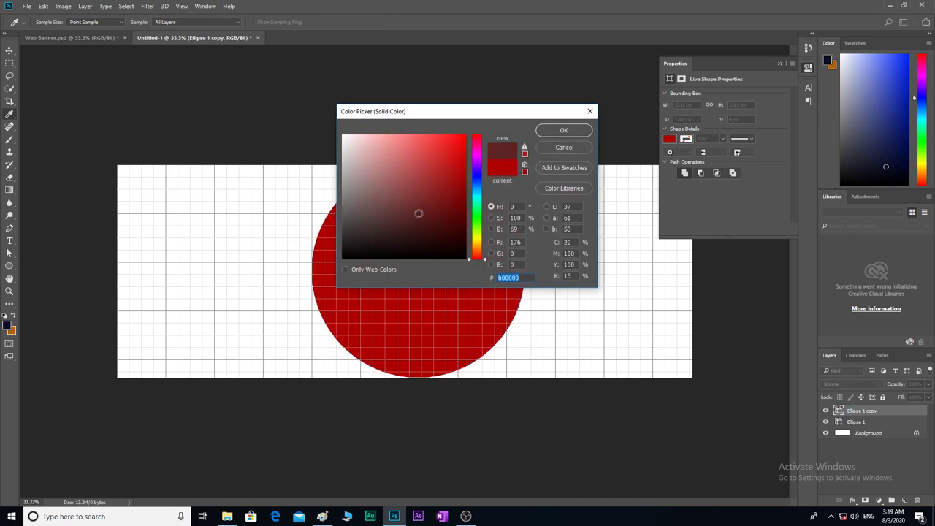
pyautogui.click(564, 130)
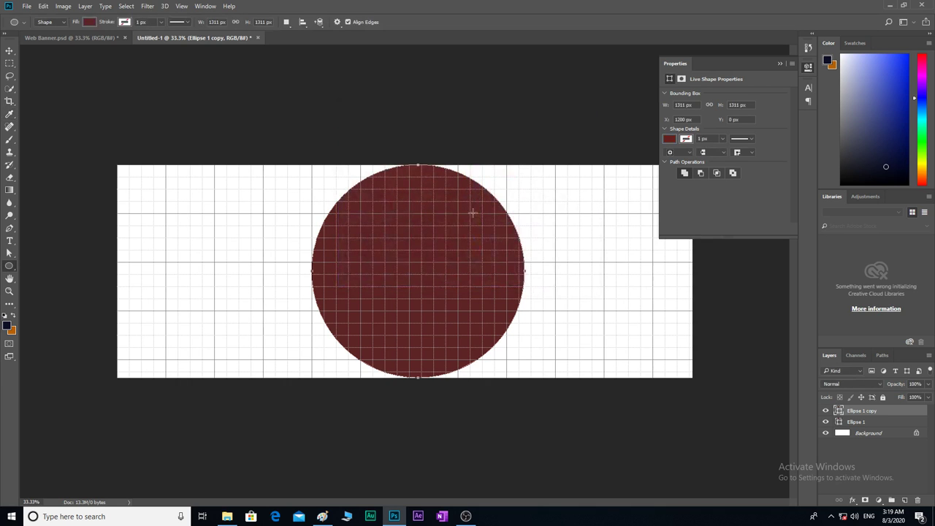
pyautogui.click(779, 65)
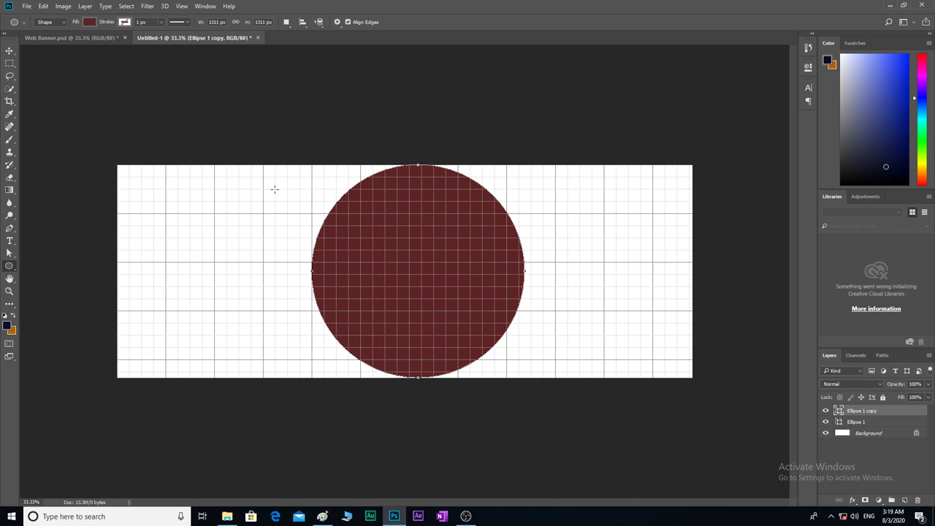
# Step: Scale the copied circle proportionally to 80% so it sits inside the red circle
pyautogui.click(45, 6)
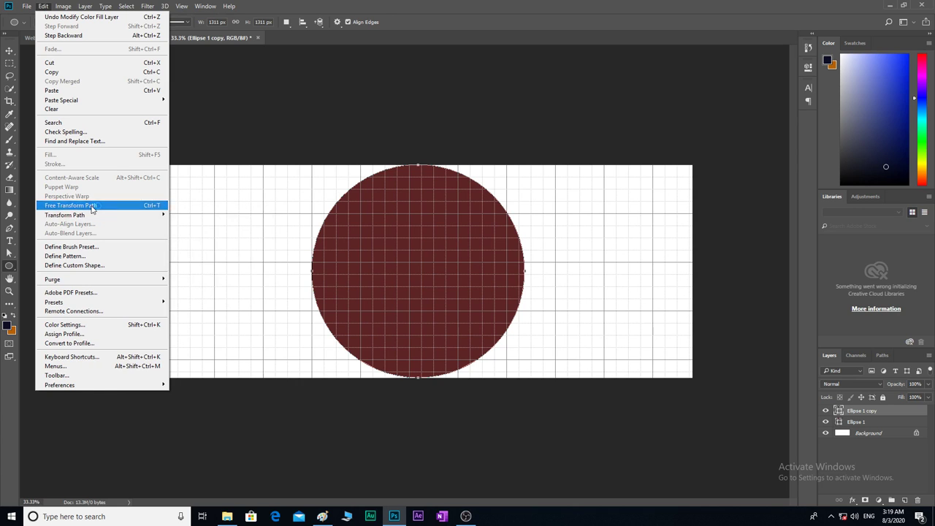
pyautogui.click(95, 205)
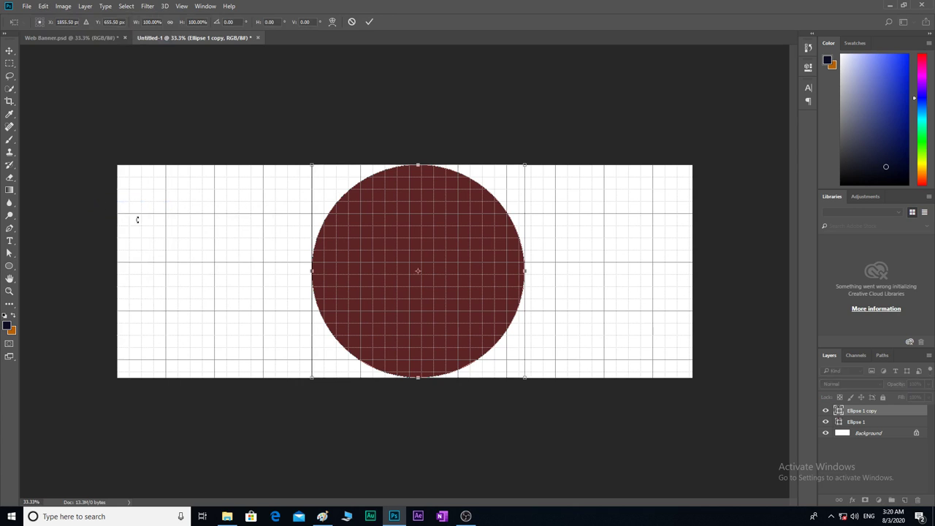
pyautogui.click(169, 21)
pyautogui.write('80')
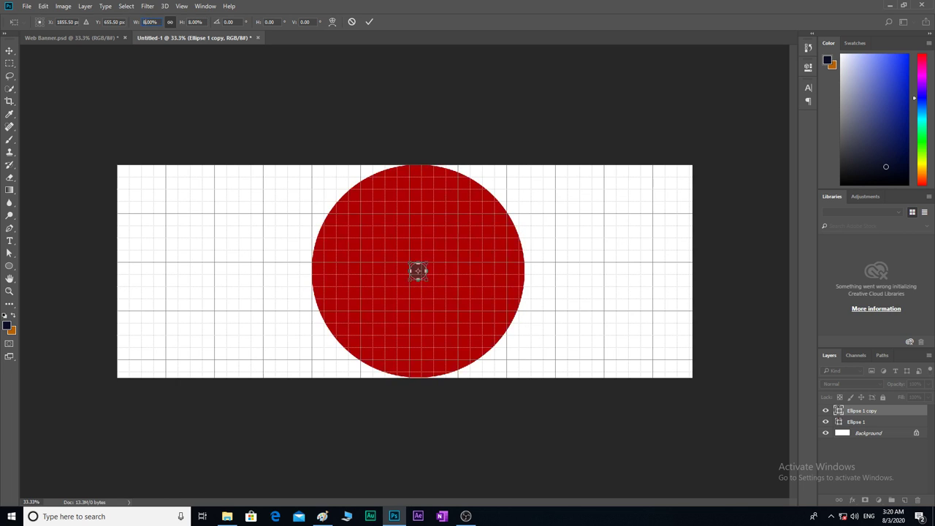
pyautogui.press('Return')
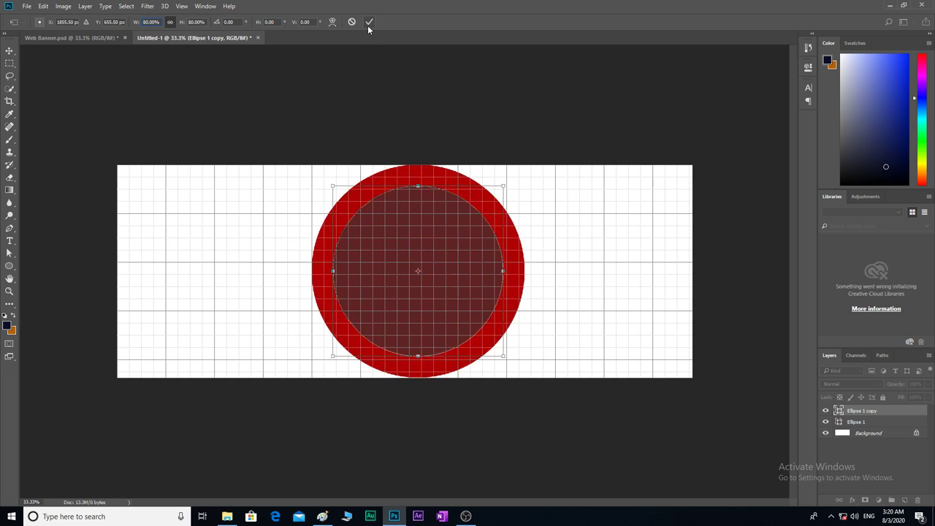
pyautogui.click(369, 23)
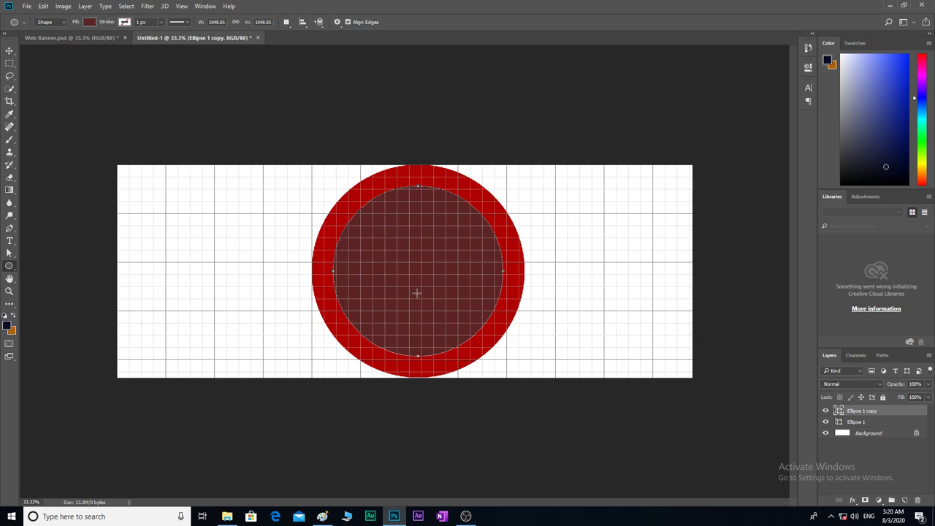
# Step: Select both circles and subtract the front shape to form a single ring
pyautogui.press('v')
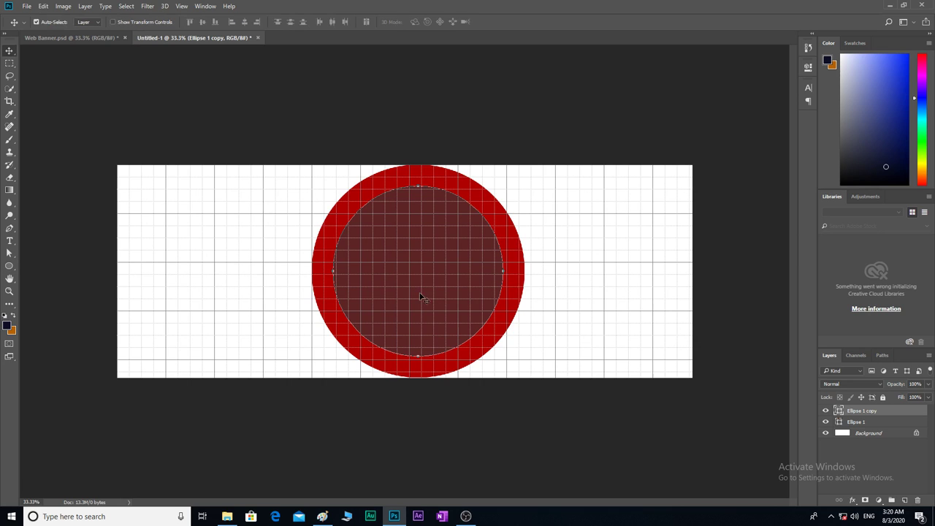
pyautogui.moveTo(539, 222); pyautogui.dragTo(480, 275)
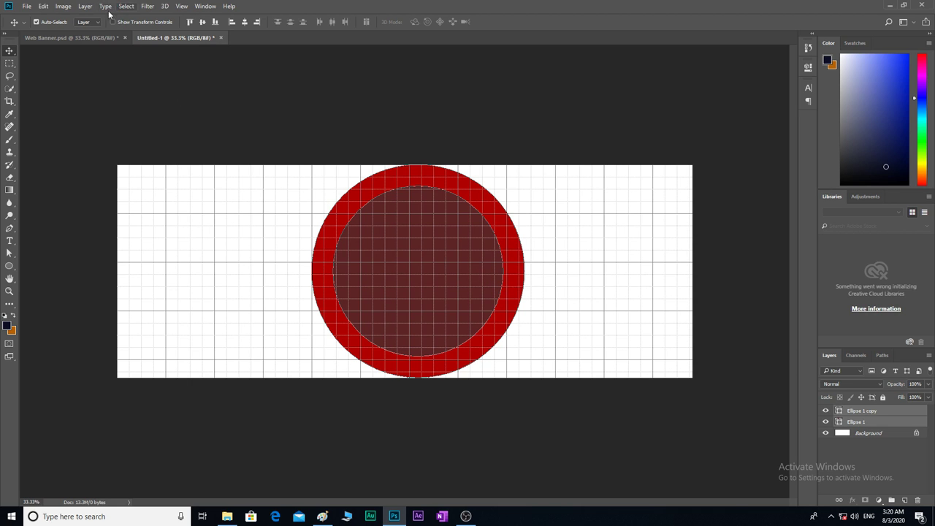
pyautogui.click(86, 8)
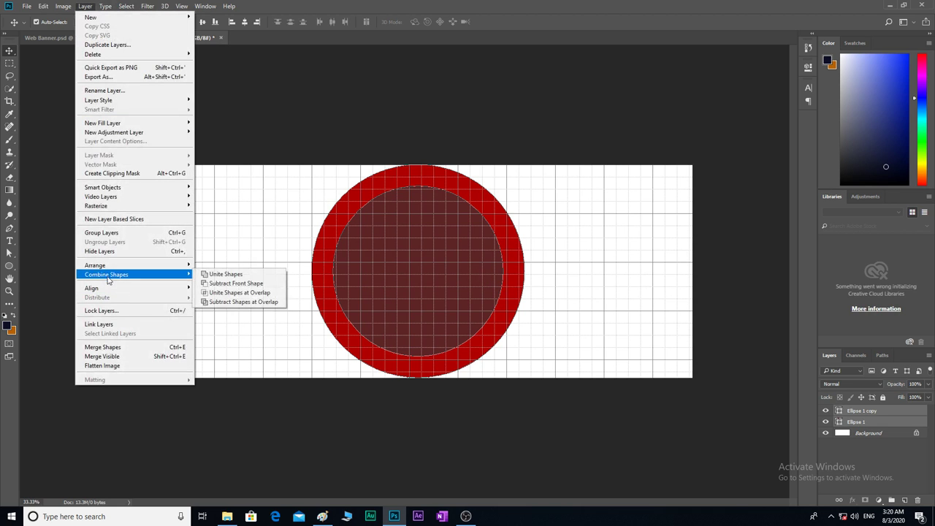
pyautogui.moveTo(107, 275)
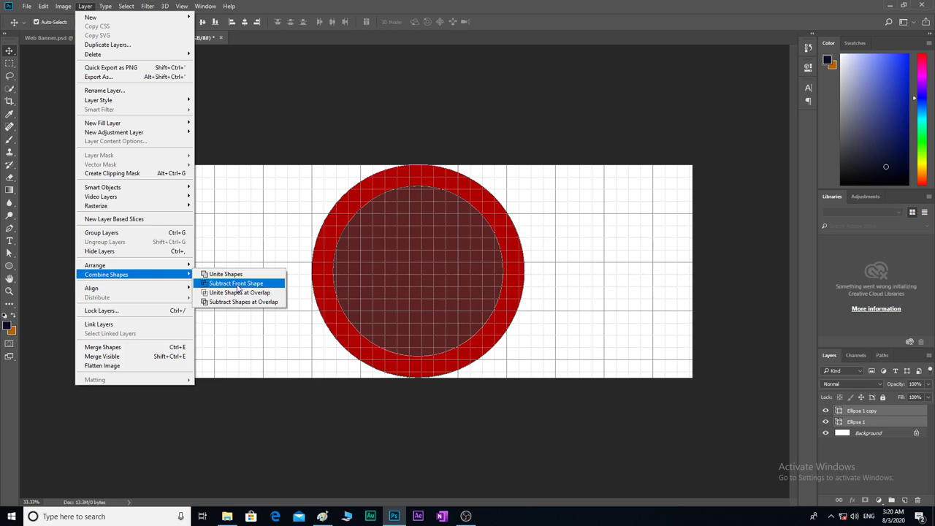
pyautogui.click(249, 285)
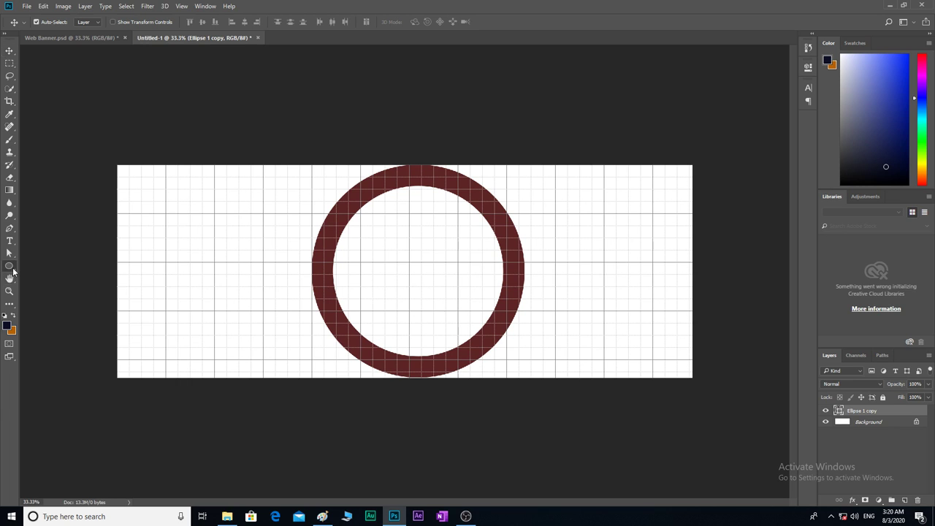
# Step: Centre the ring horizontally on the canvas, then clear the selection
pyautogui.click(10, 266)
pyautogui.click(46, 266)
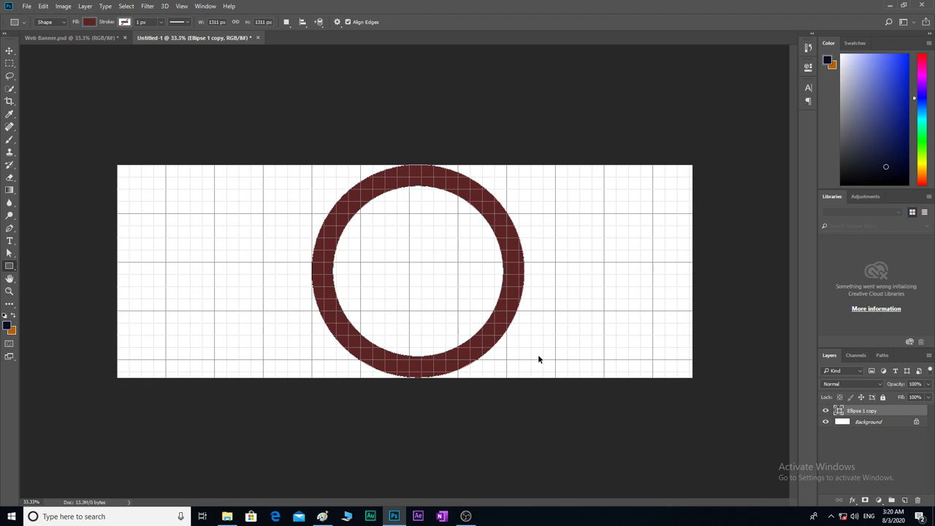
pyautogui.hotkey('ctrl', 'a')
pyautogui.press('v')
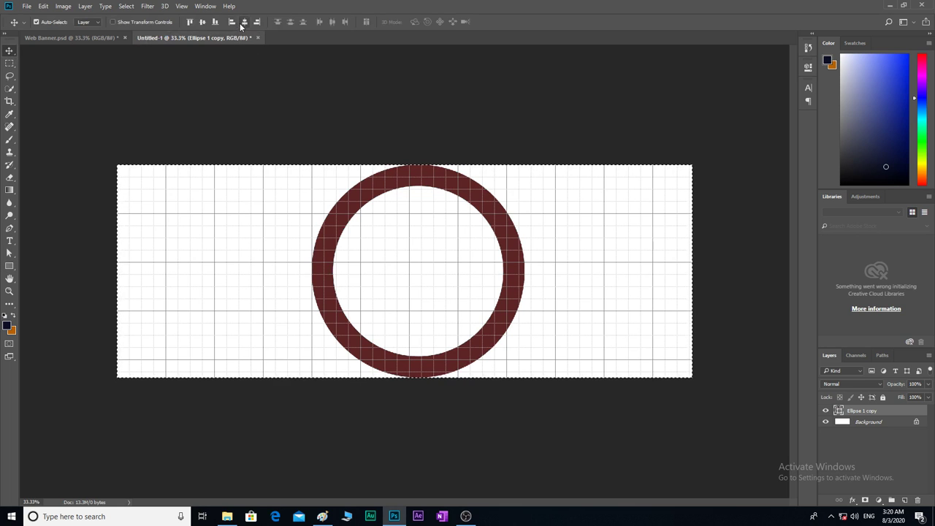
pyautogui.click(244, 22)
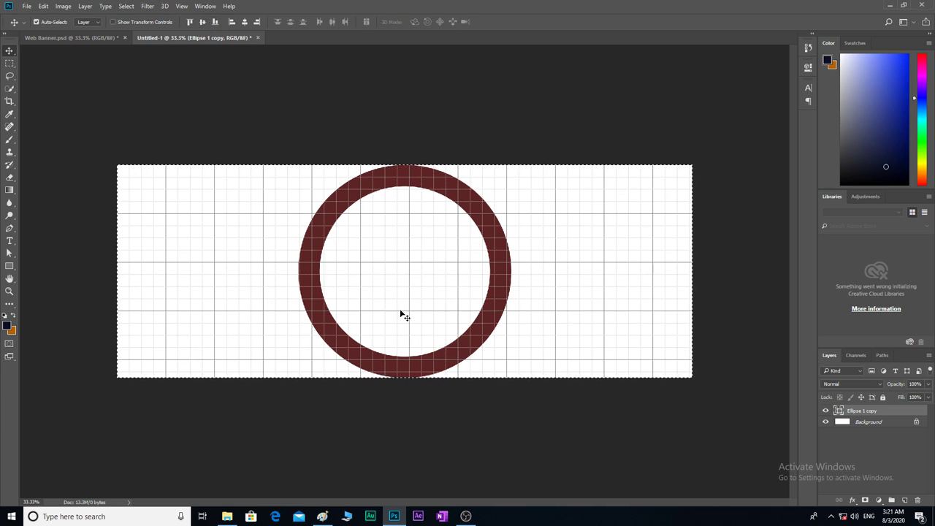
pyautogui.hotkey('ctrl', 'd')
# Step: Cut away the ring's left half with a rectangle, leaving a right-half arc, and duplicate it
pyautogui.click(10, 266)
pyautogui.moveTo(184, 139); pyautogui.dragTo(410, 414)
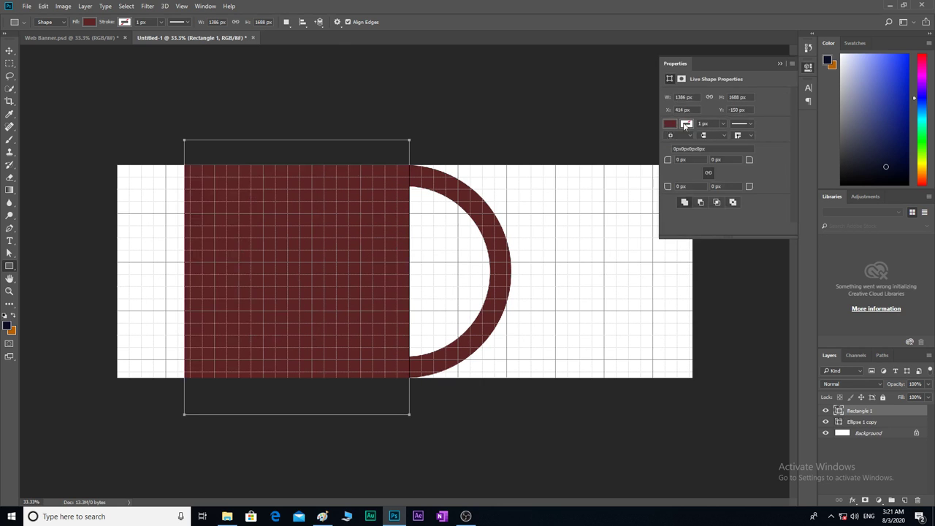
pyautogui.click(780, 65)
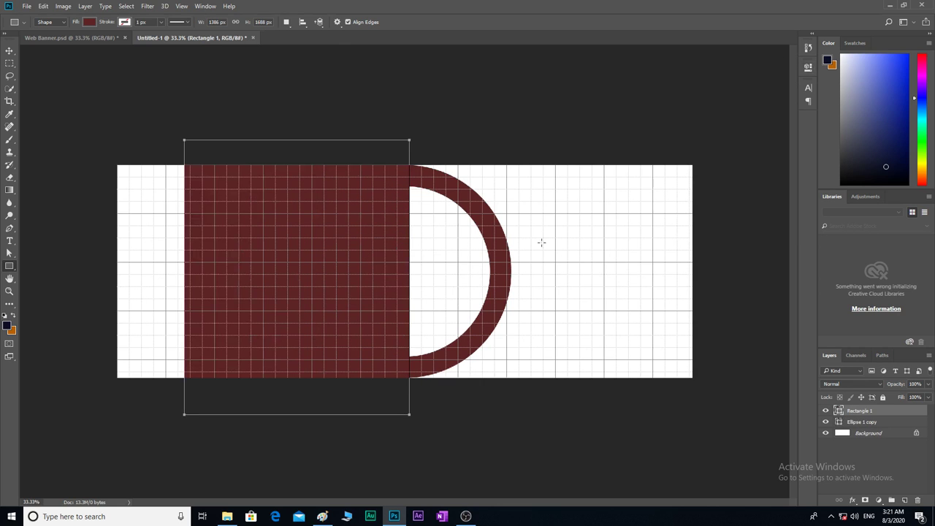
pyautogui.press('v')
pyautogui.moveTo(531, 188); pyautogui.dragTo(327, 316)
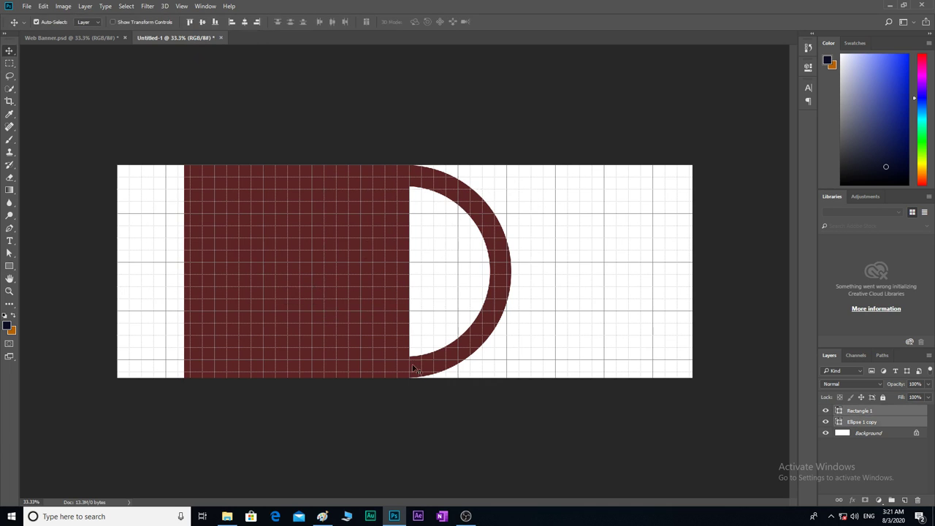
pyautogui.click(85, 7)
pyautogui.moveTo(106, 274)
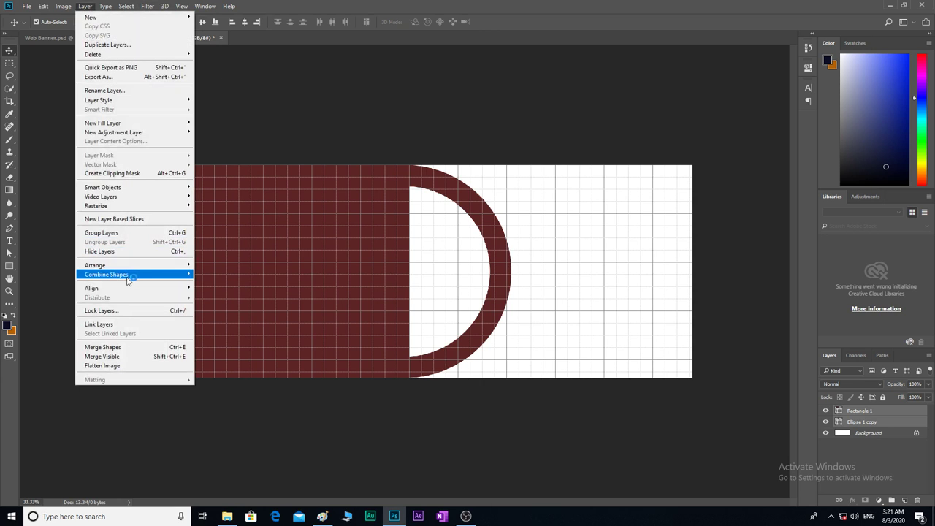
pyautogui.click(271, 284)
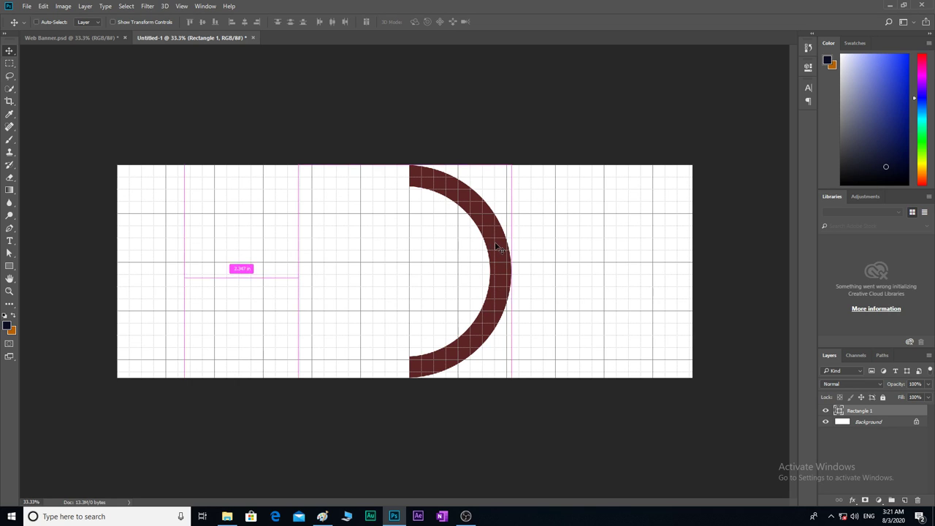
pyautogui.hotkey('ctrl', 'j')
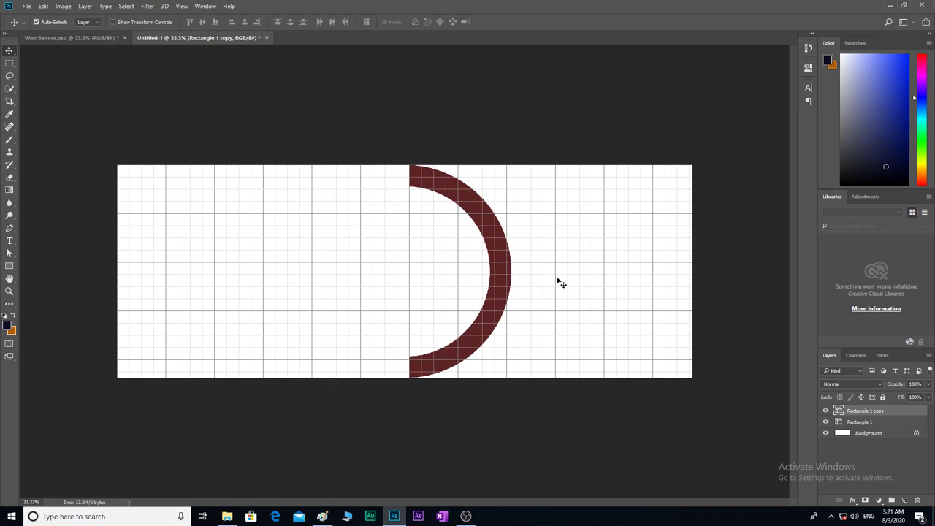
# Step: Recolour the original Rectangle 1 arc dark orange #b66100
pyautogui.click(841, 424)
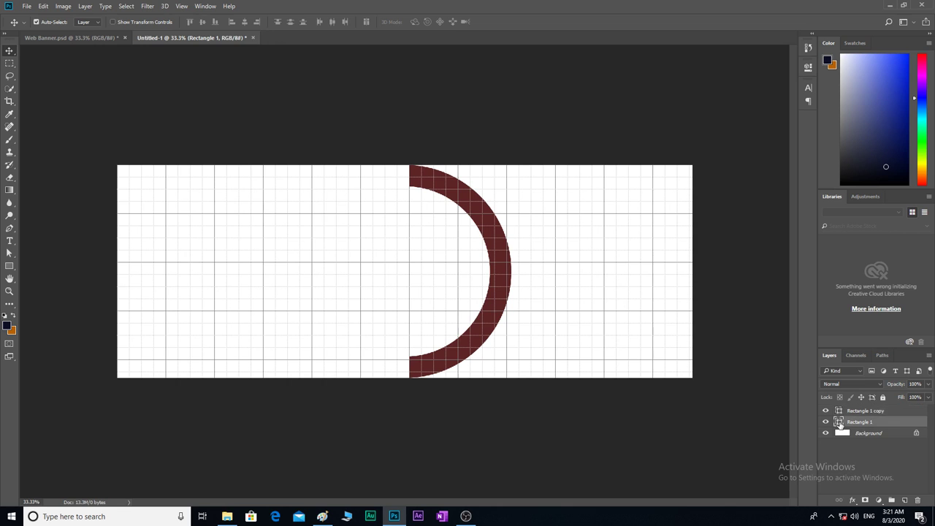
pyautogui.doubleClick(840, 424)
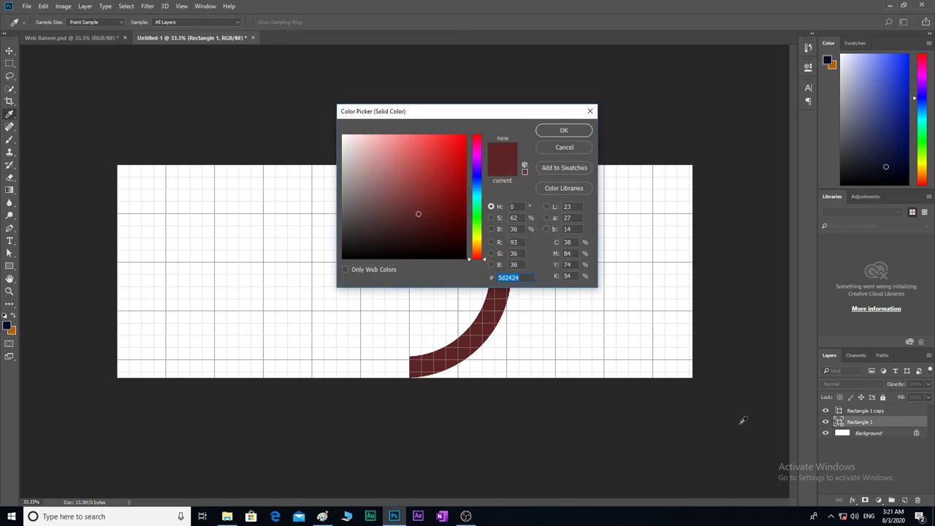
pyautogui.click(14, 328)
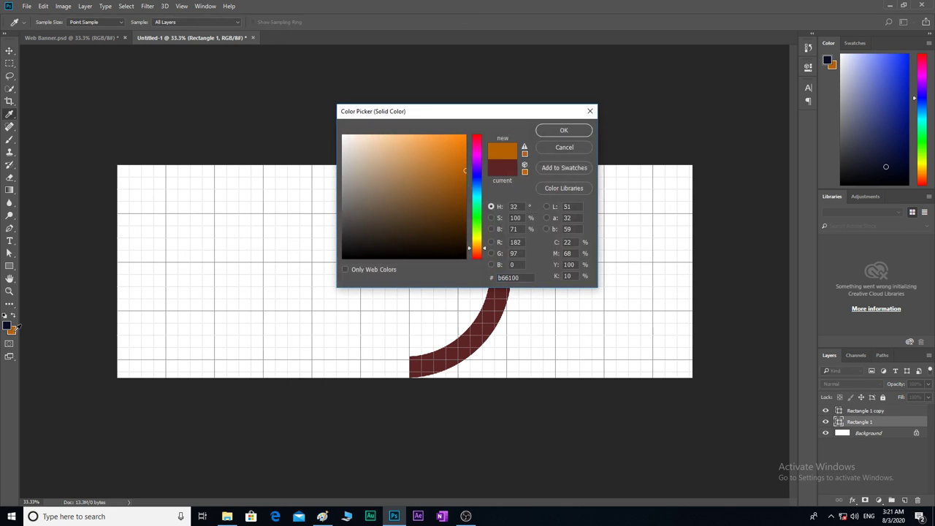
pyautogui.click(565, 133)
# Step: Recolour the Rectangle 1 copy arc light orange #f69323 and select both arcs
pyautogui.click(839, 411)
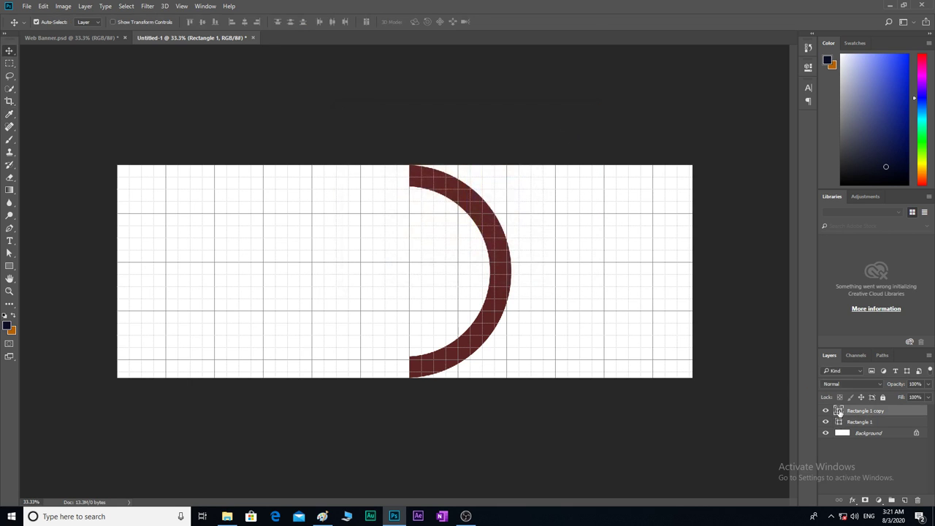
pyautogui.doubleClick(839, 412)
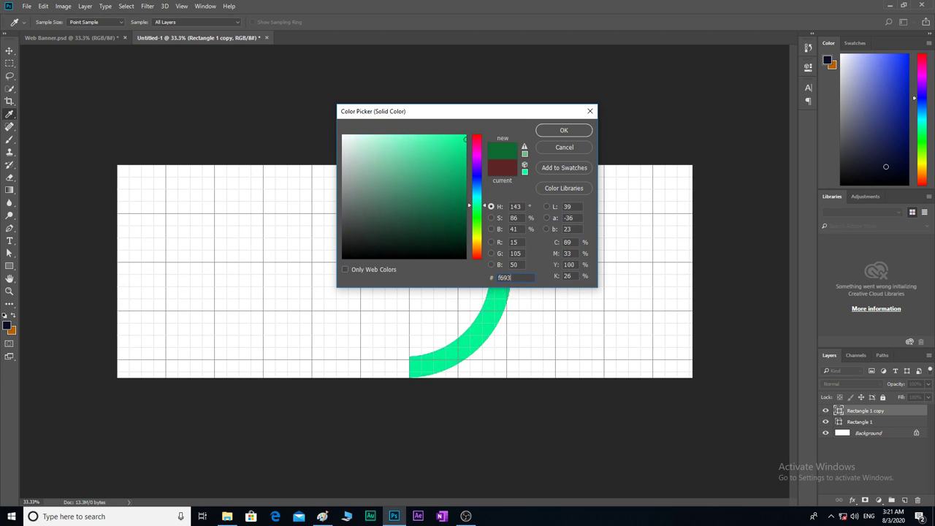
pyautogui.click(553, 130)
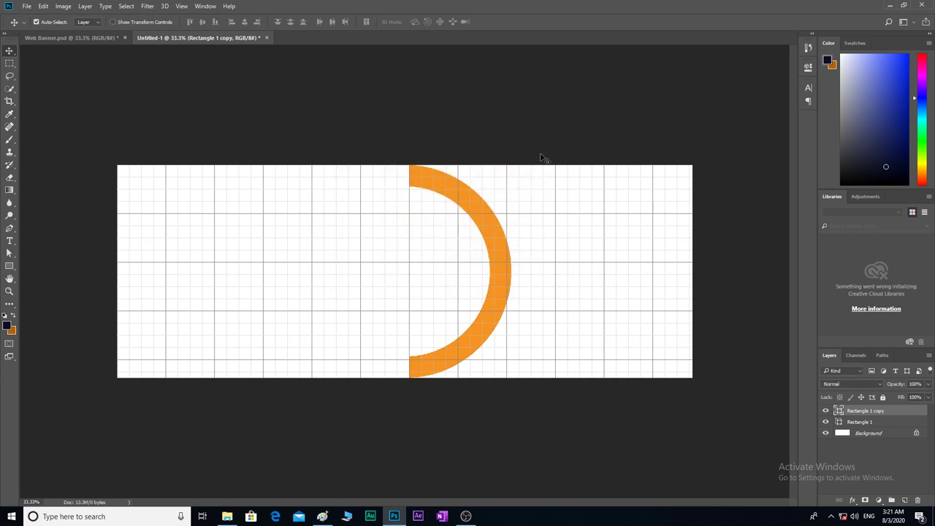
pyautogui.keyDown('shift'); pyautogui.click(502, 277); pyautogui.keyUp('shift')
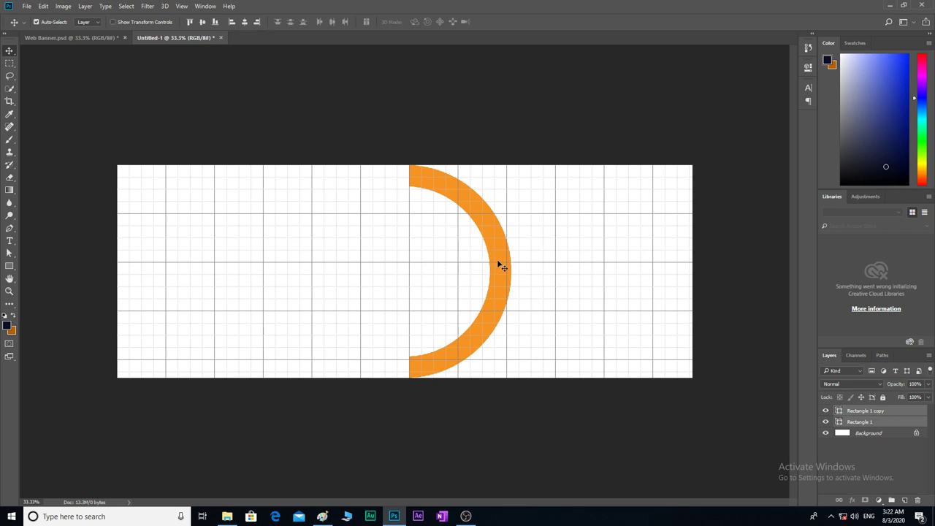
# Step: Drag the light orange arc up so its end roughly meets the dark arc
pyautogui.moveTo(501, 266)
pyautogui.mouseDown()
pyautogui.moveTo(469, 357)
pyautogui.moveTo(479, 150)
pyautogui.mouseUp()
pyautogui.click(528, 317)
pyautogui.click(476, 345)
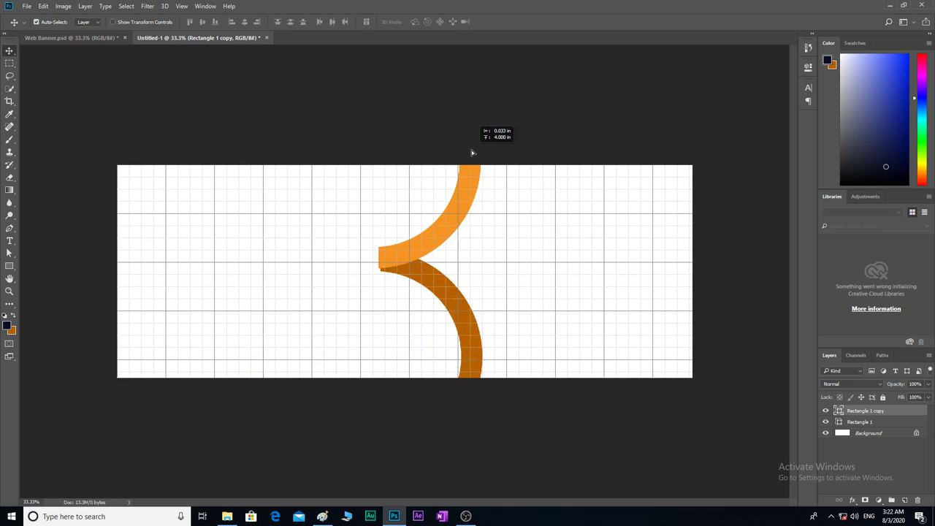
pyautogui.moveTo(480, 151); pyautogui.dragTo(475, 155)
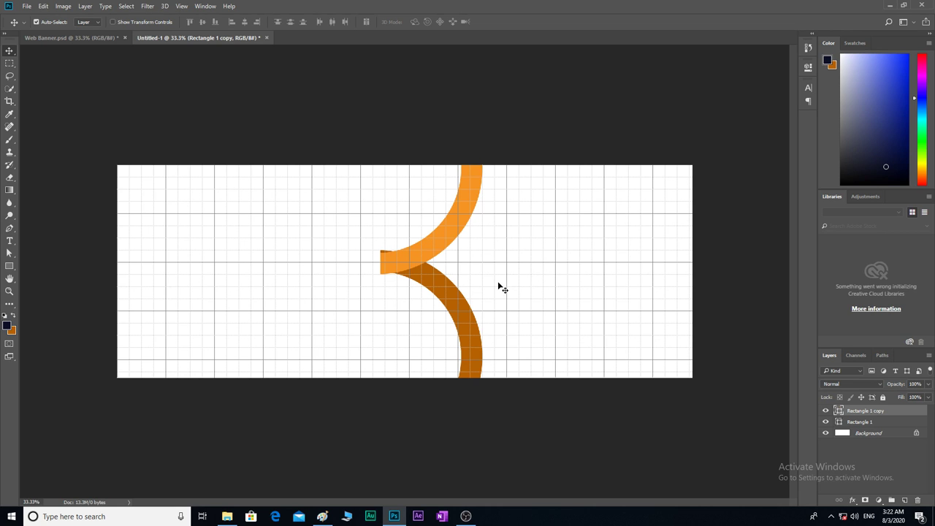
# Step: Nudge the light arc pixel by pixel until both ends align exactly at the canvas middle
pyautogui.hotkey('ctrl', '-')
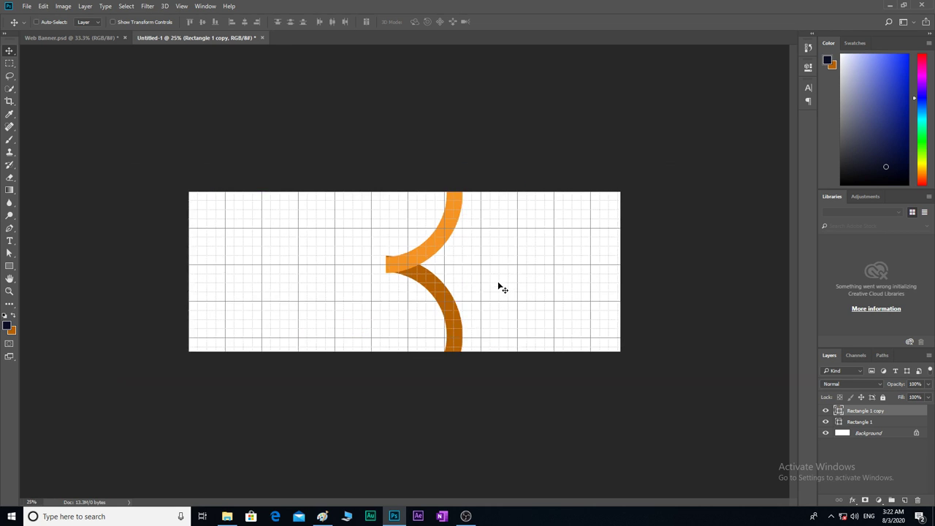
pyautogui.hotkey('ctrl', '+')
pyautogui.hotkey('ctrl', '+')
pyautogui.hotkey('ctrl', '+')
pyautogui.hotkey('ctrl', '+')
pyautogui.hotkey('ctrl', '+')
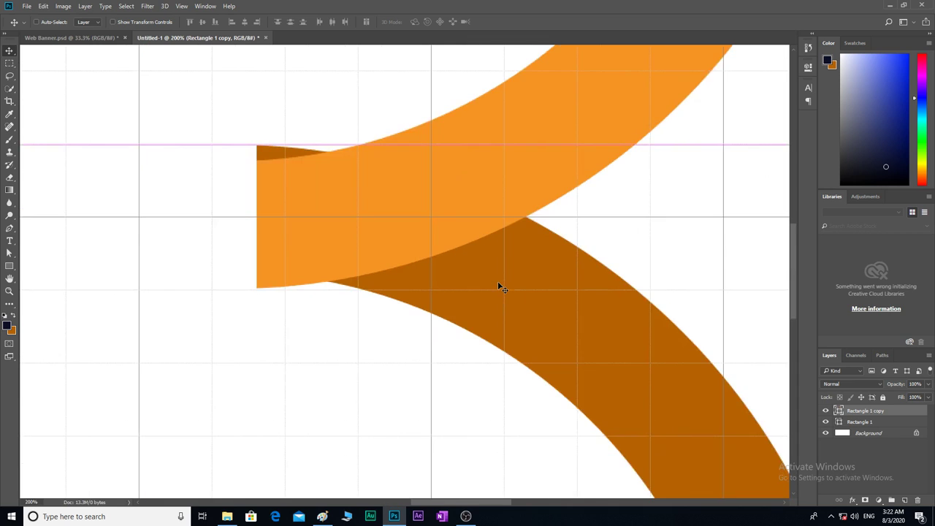
pyautogui.press('Up')
pyautogui.press('Up')
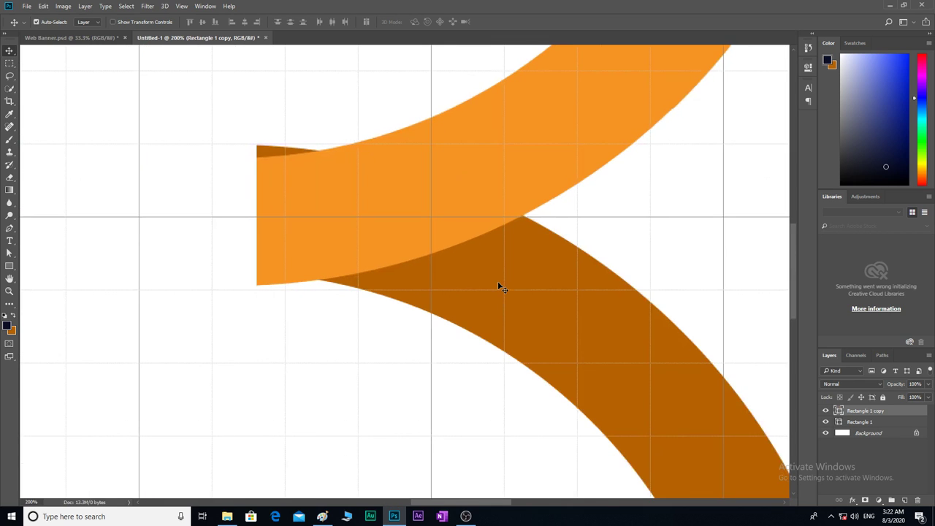
pyautogui.press('Up')
pyautogui.press('Up')
pyautogui.press('Up')
pyautogui.press('Up')
pyautogui.press('Up')
pyautogui.press('Up')
pyautogui.press('Up')
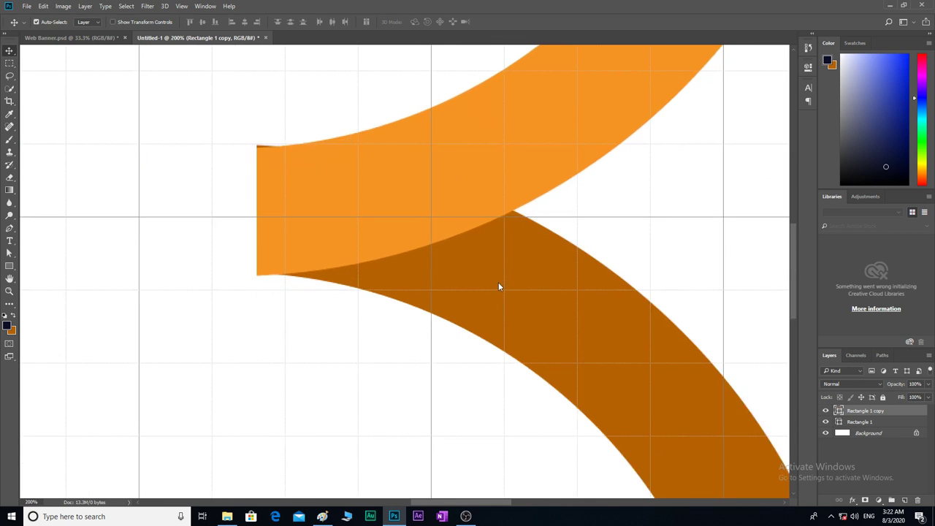
pyautogui.press('Up')
pyautogui.press('Up')
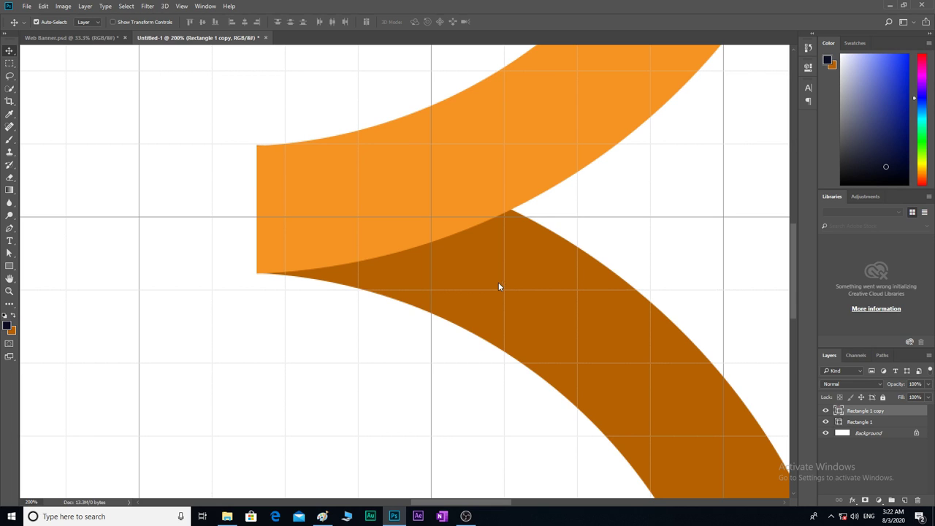
pyautogui.press('Up')
pyautogui.press('Down')
pyautogui.press('ctrl')
pyautogui.hotkey('ctrl', '-')
pyautogui.hotkey('ctrl', '-')
pyautogui.hotkey('ctrl', '-')
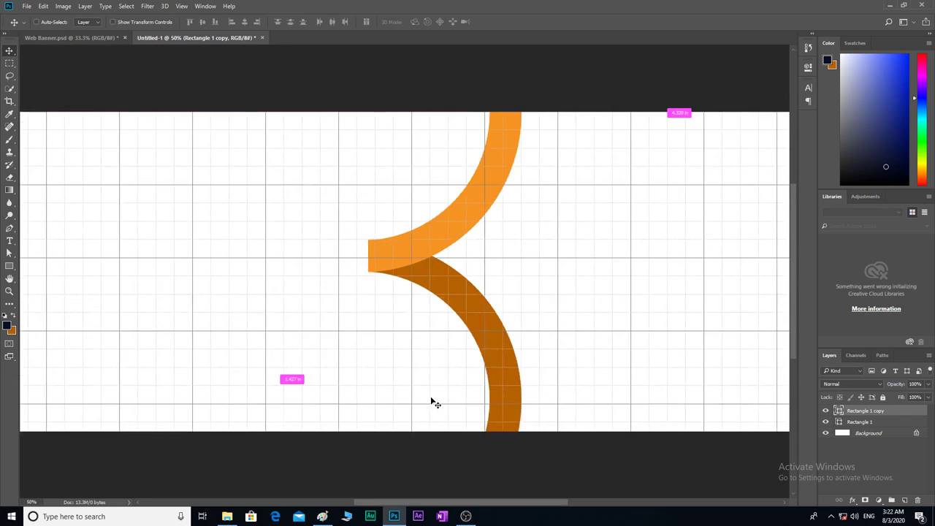
pyautogui.hotkey('ctrl', '-')
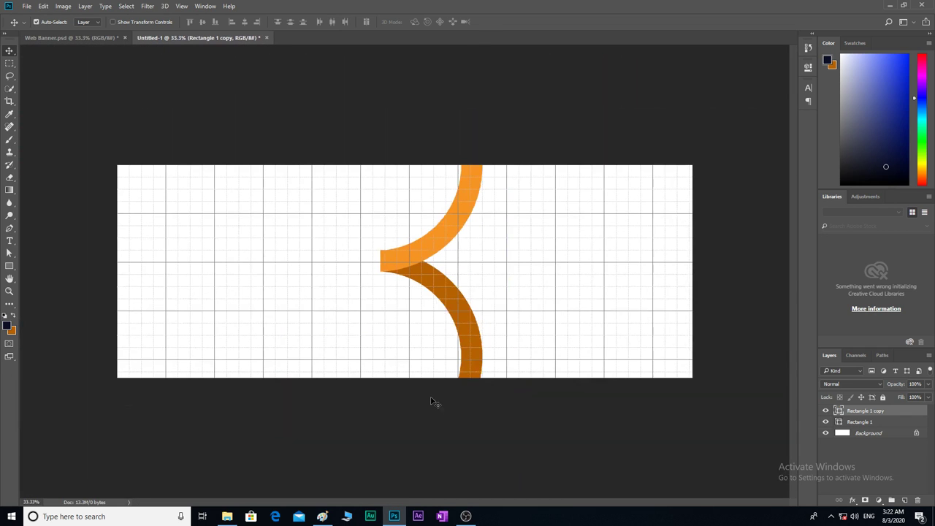
# Step: Drag the darker arc so its end joins the light arc's end at the left
pyautogui.moveTo(366, 227)
pyautogui.mouseDown()
pyautogui.moveTo(418, 292)
pyautogui.moveTo(338, 323)
pyautogui.moveTo(304, 311)
pyautogui.moveTo(331, 314)
pyautogui.mouseUp()
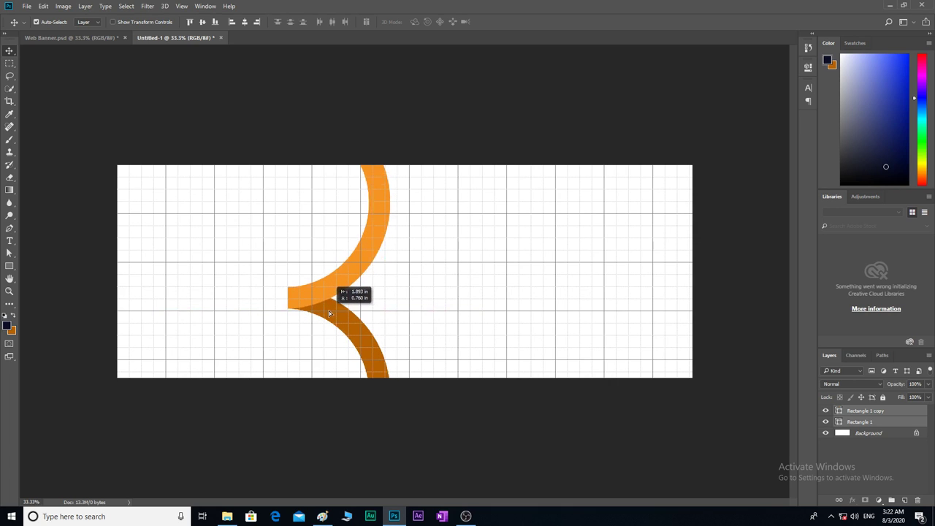
pyautogui.moveTo(330, 313); pyautogui.dragTo(331, 314)
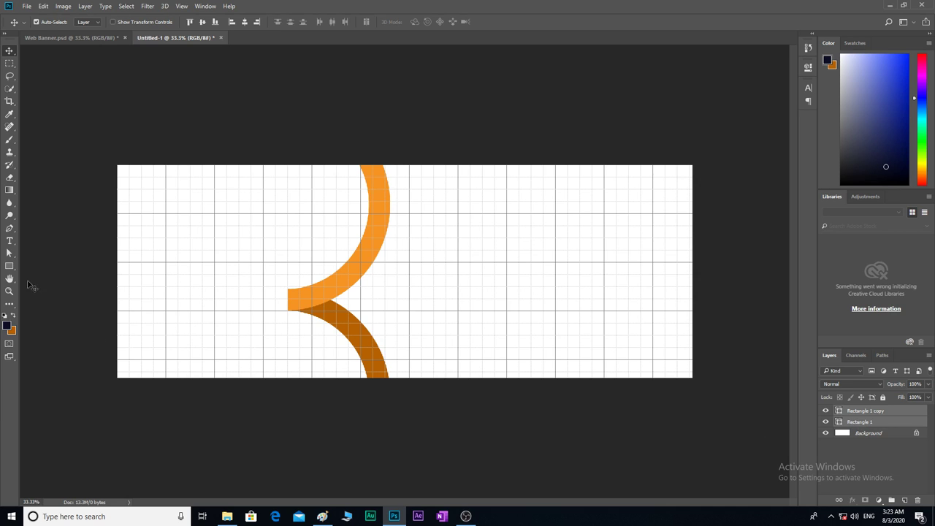
# Step: Draw a 525 px orange circle and place it over the light arc above the tip
pyautogui.click(15, 272)
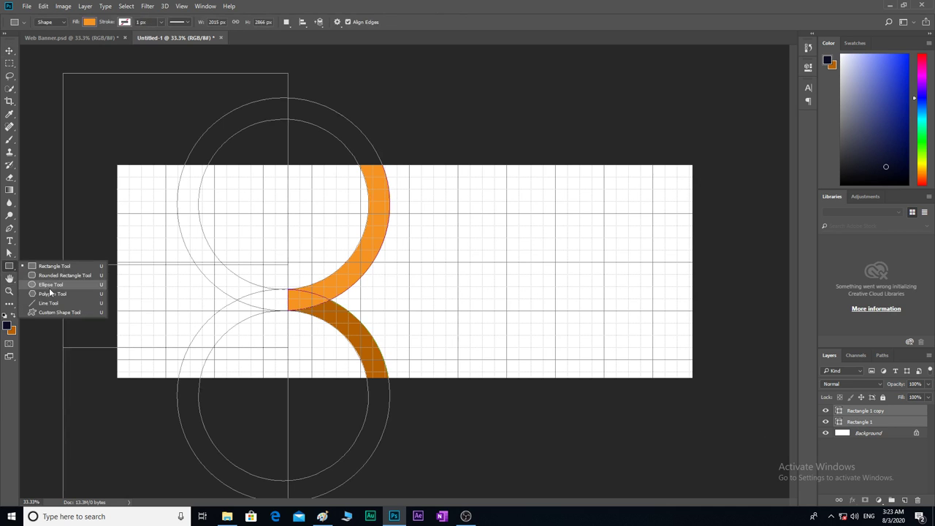
pyautogui.click(48, 285)
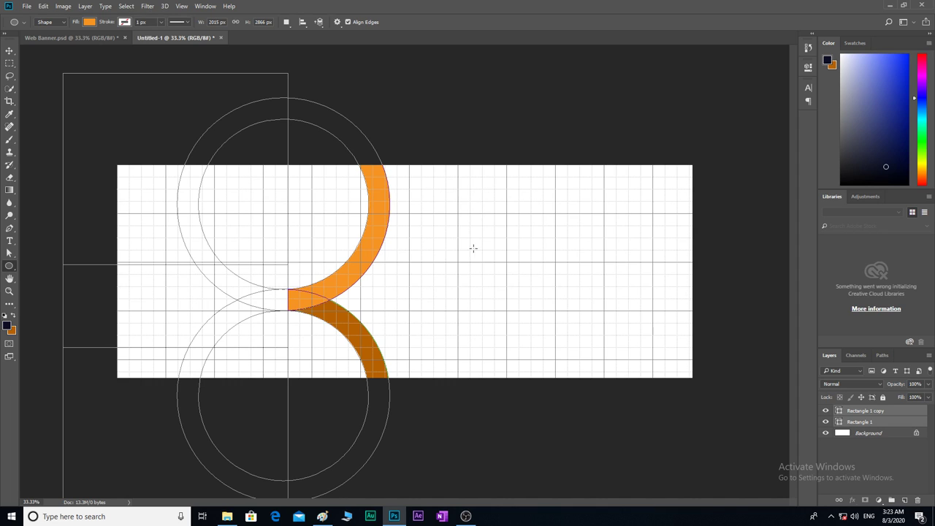
pyautogui.moveTo(427, 214)
pyautogui.mouseDown()
pyautogui.moveTo(532, 306)
pyautogui.moveTo(513, 302)
pyautogui.mouseUp()
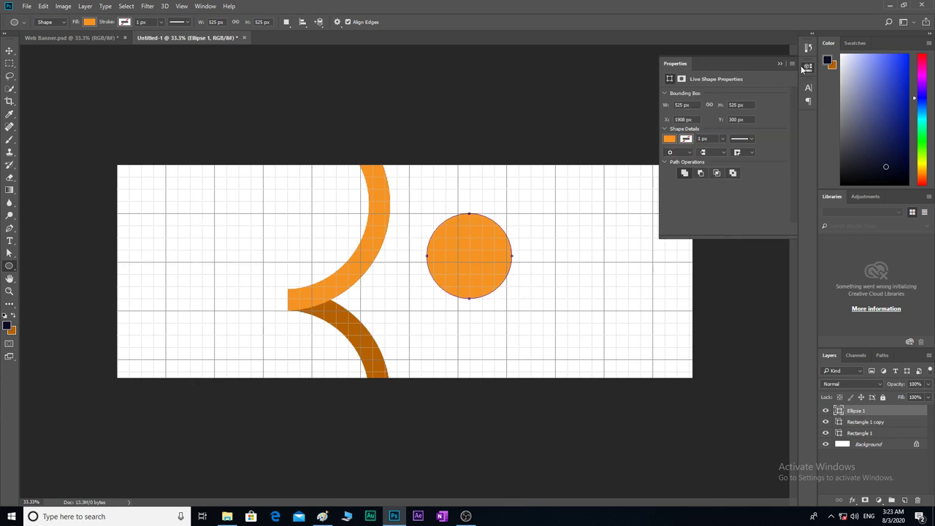
pyautogui.click(780, 64)
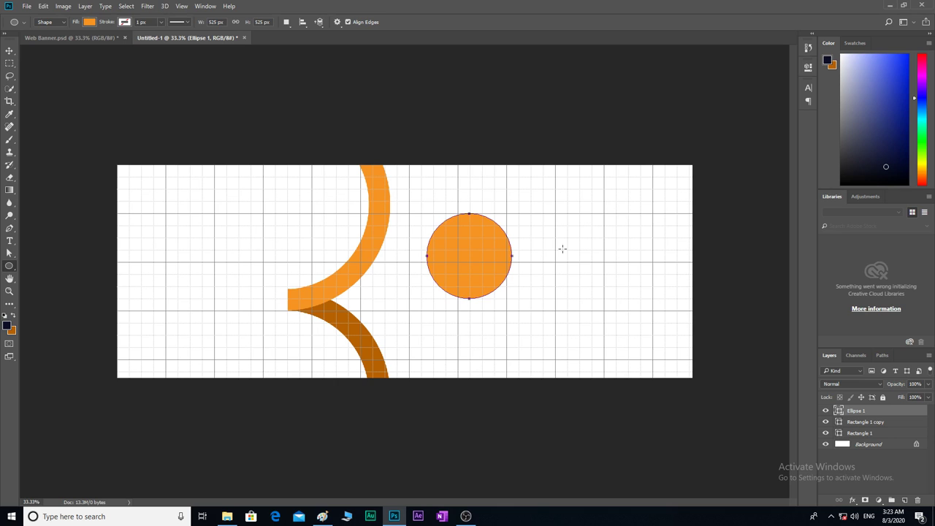
pyautogui.press('v')
pyautogui.moveTo(482, 266); pyautogui.dragTo(378, 260)
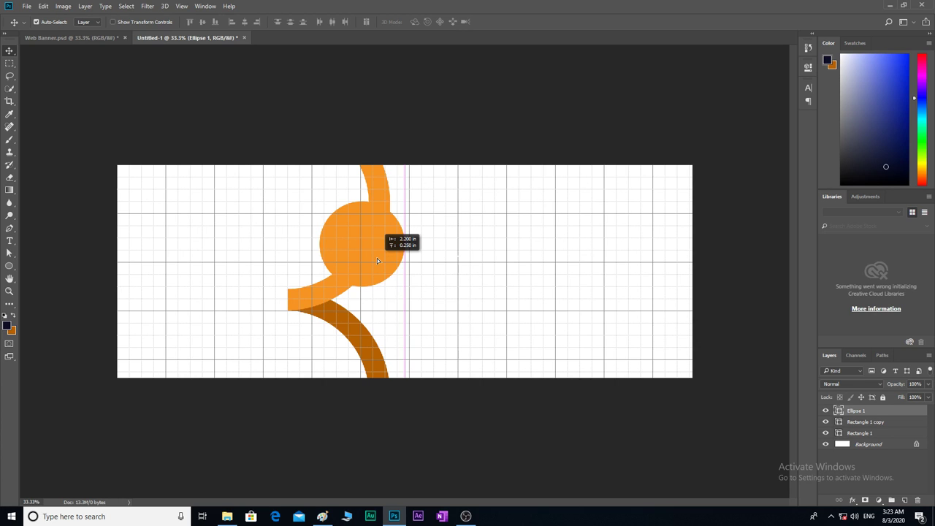
pyautogui.moveTo(377, 259); pyautogui.dragTo(379, 256)
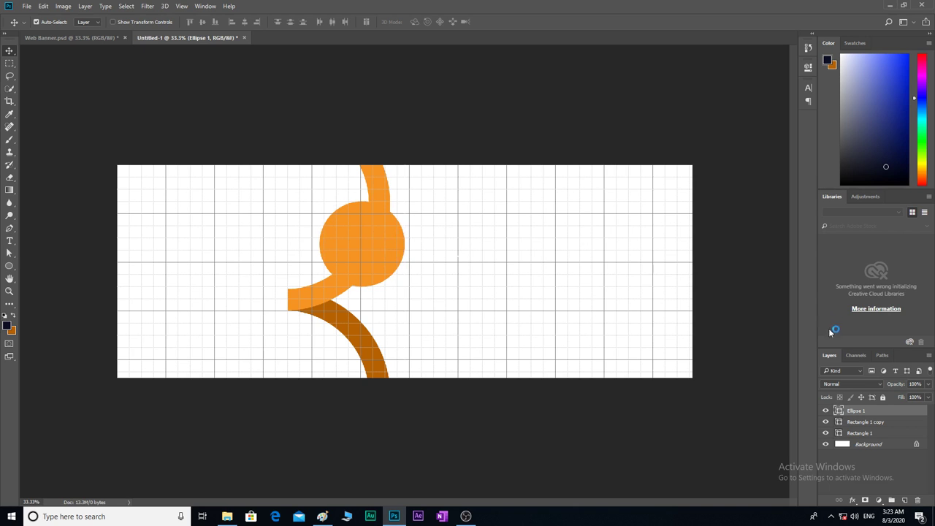
# Step: Fill the circle with the lower arc's dark orange and move it below the light orange arc
pyautogui.doubleClick(839, 414)
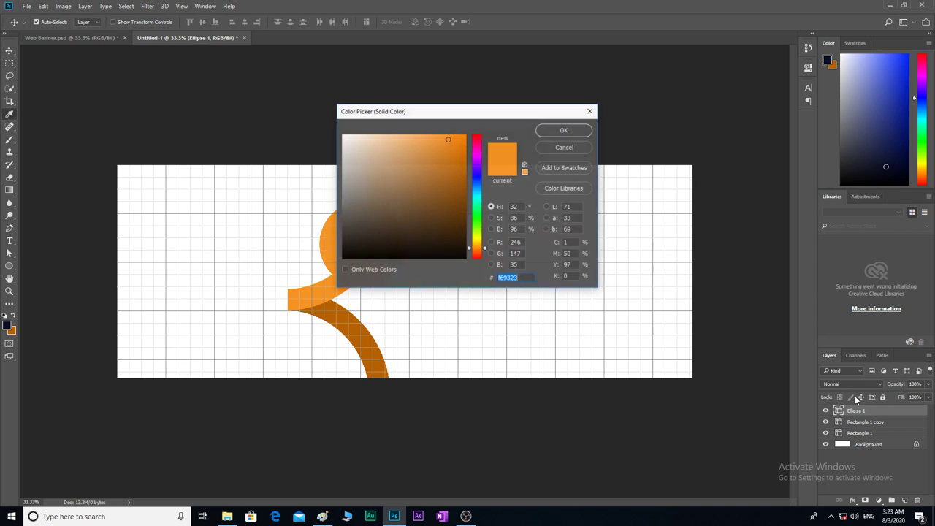
pyautogui.click(369, 339)
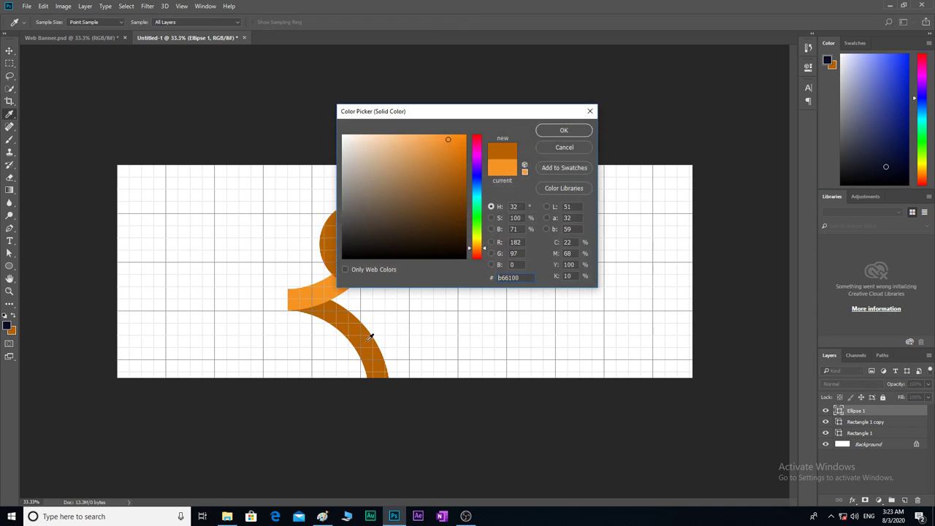
pyautogui.click(563, 130)
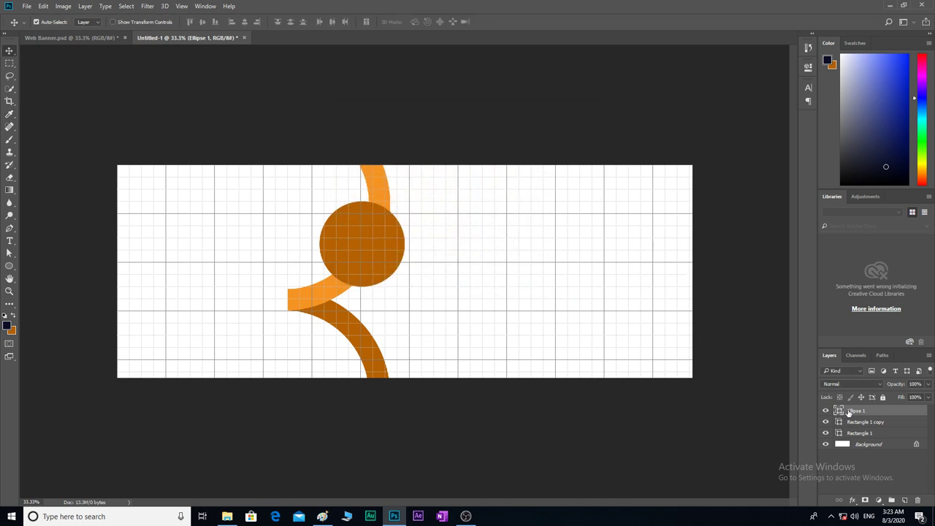
pyautogui.moveTo(842, 411); pyautogui.dragTo(848, 427)
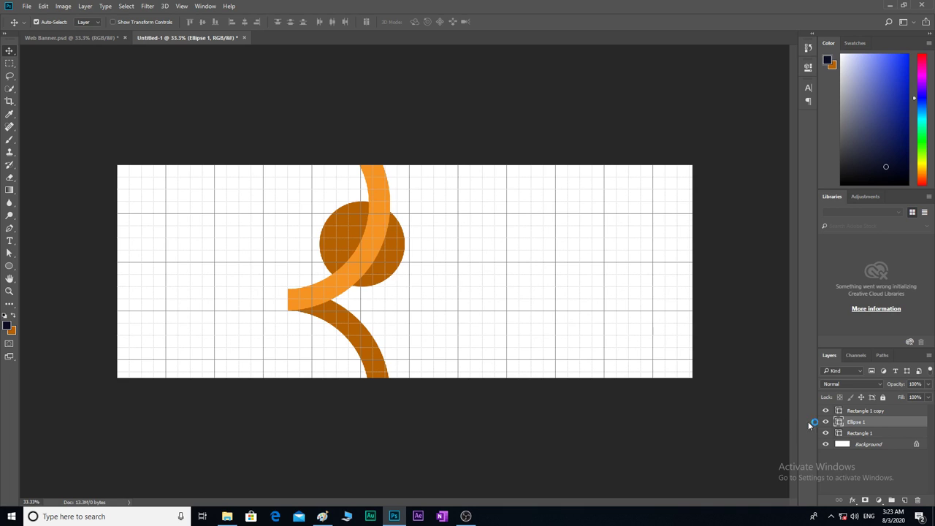
# Step: Make a test duplicate of the Rectangle 1 copy arc, toggle its visibility, then delete it
pyautogui.click(847, 413)
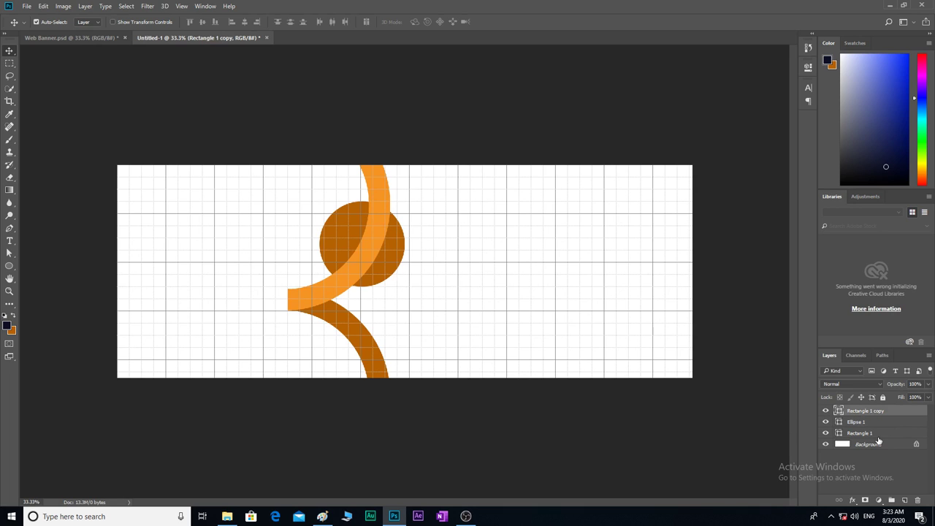
pyautogui.hotkey('ctrl', 'j')
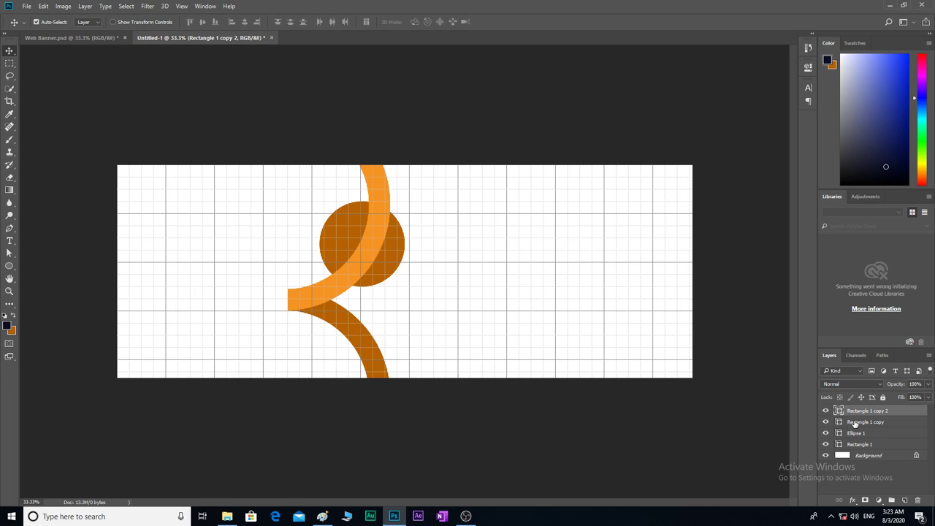
pyautogui.moveTo(854, 423); pyautogui.dragTo(851, 418)
pyautogui.click(826, 411)
pyautogui.click(825, 412)
pyautogui.click(826, 411)
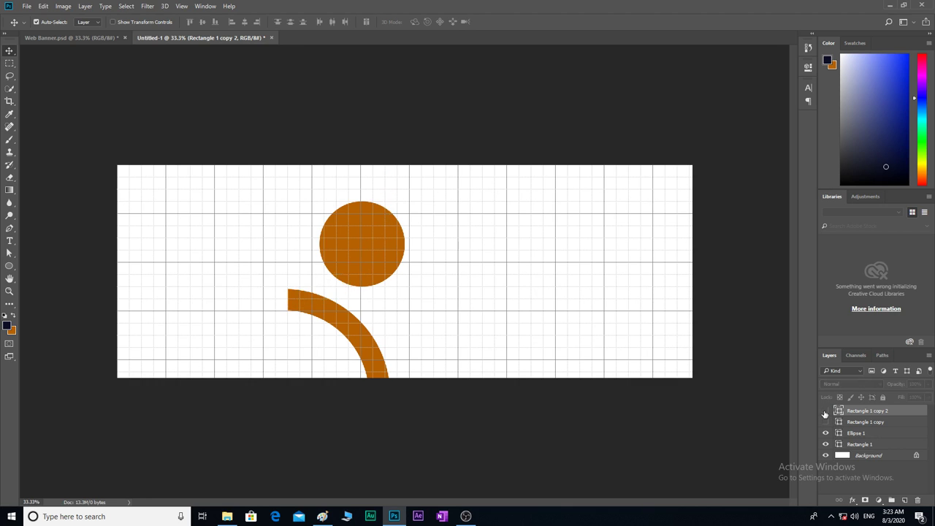
pyautogui.click(825, 411)
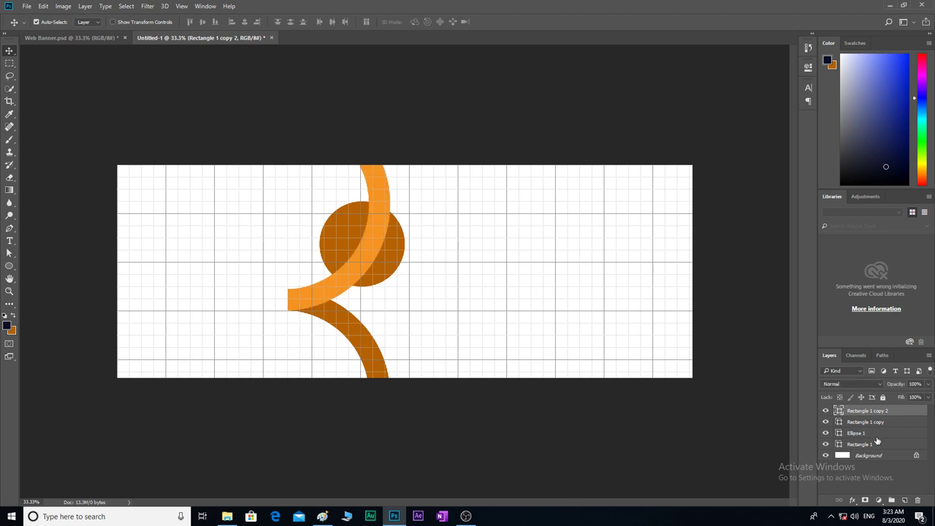
pyautogui.press('Delete')
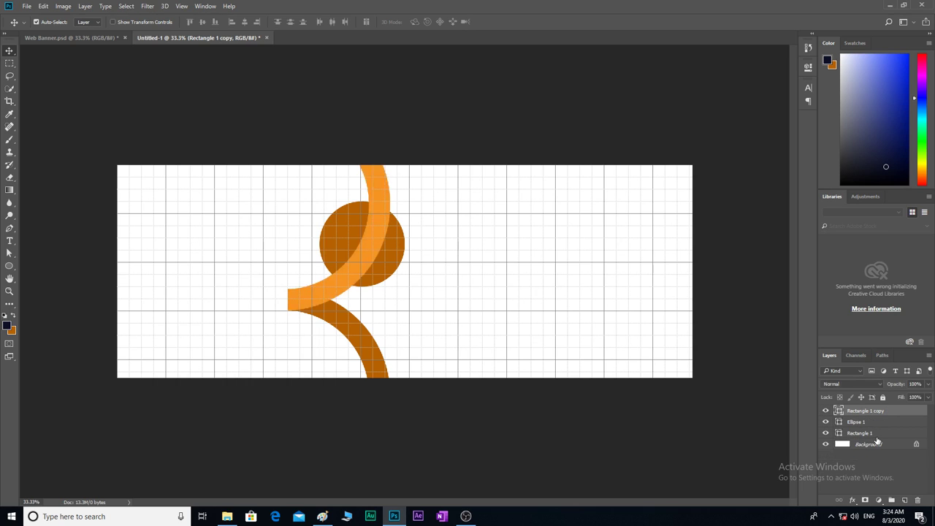
pyautogui.click(866, 422)
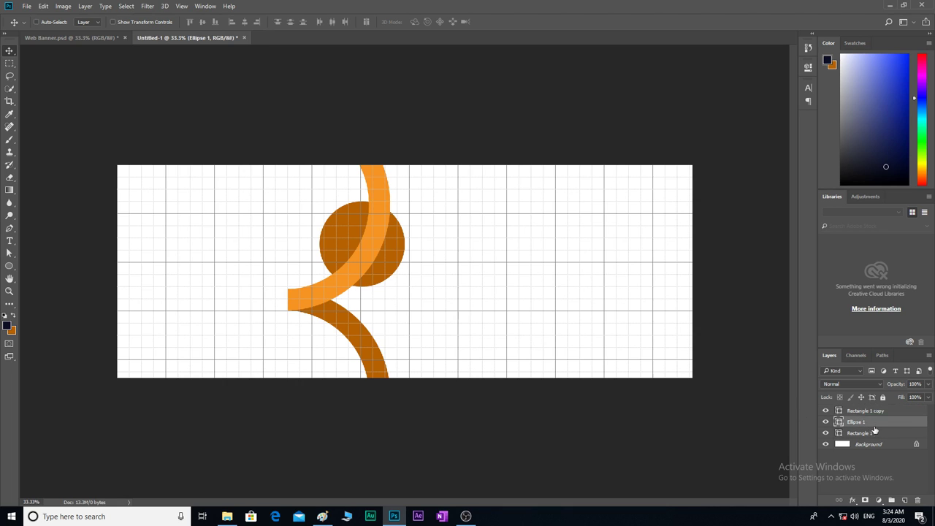
# Step: Duplicate the circle, fill the copy with the upper arc's lighter orange and shrink it to about 82%
pyautogui.hotkey('ctrl', 'j')
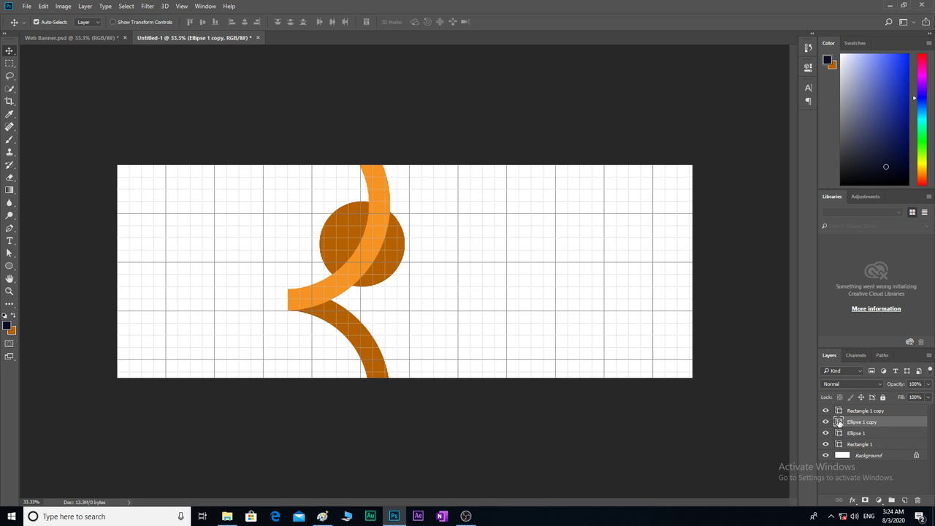
pyautogui.doubleClick(839, 423)
pyautogui.click(327, 283)
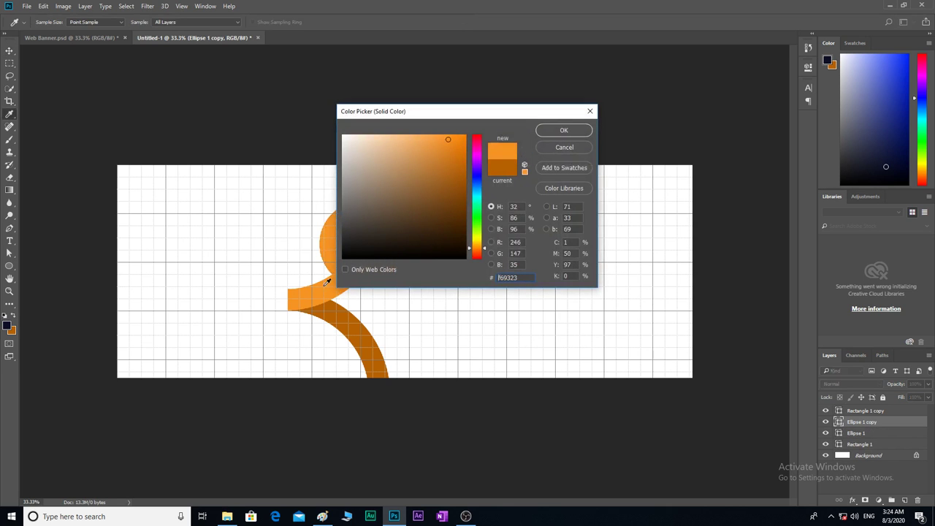
pyautogui.click(563, 130)
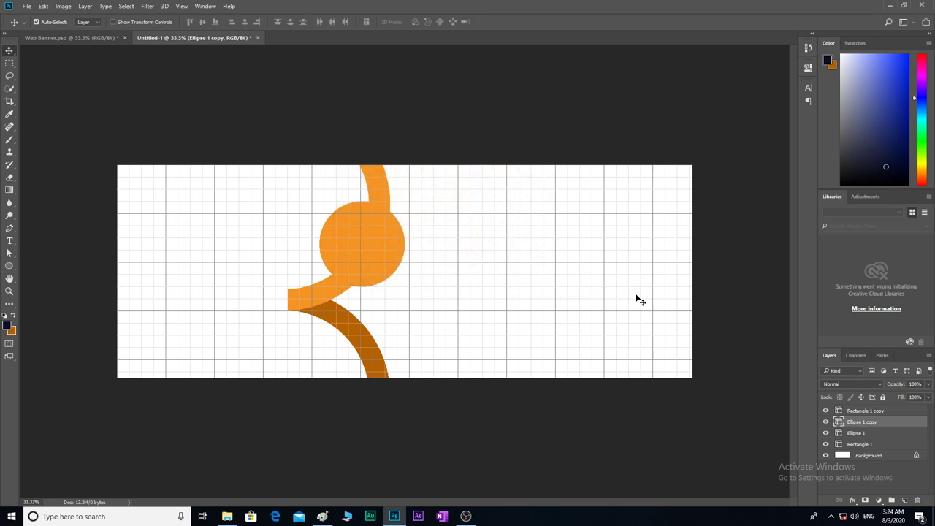
pyautogui.press('ctrl')
pyautogui.hotkey('ctrl', 't')
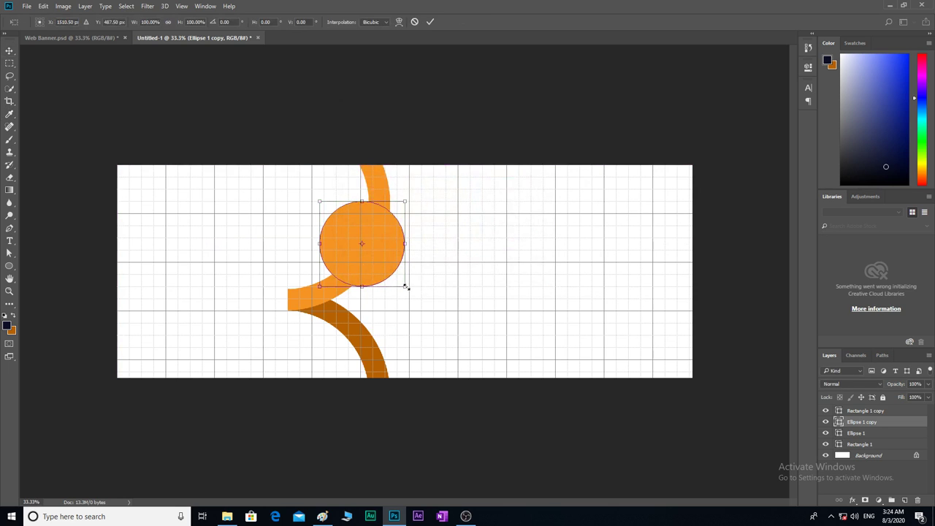
pyautogui.moveTo(406, 287); pyautogui.dragTo(397, 278)
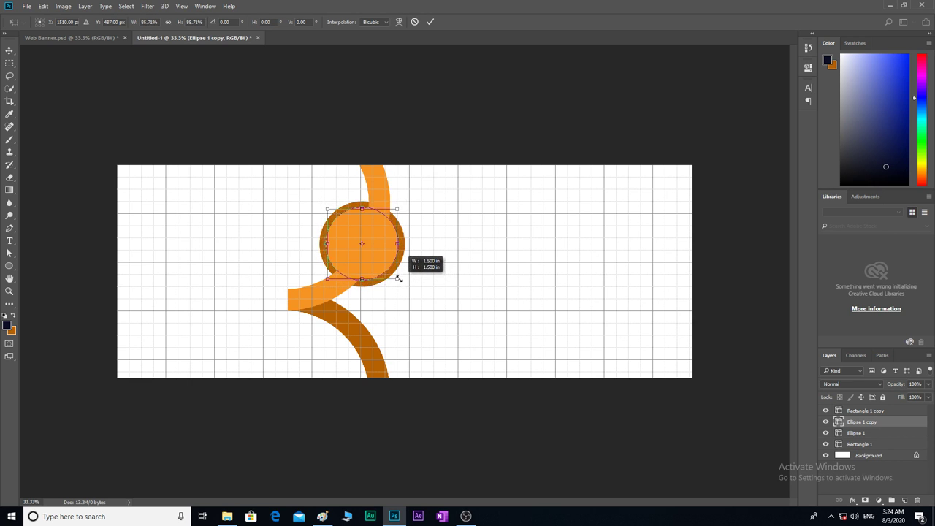
# Step: Compare with the finished banner, then rescale the light orange copy to 91.43%, leaving a thin dark rim
pyautogui.click(88, 35)
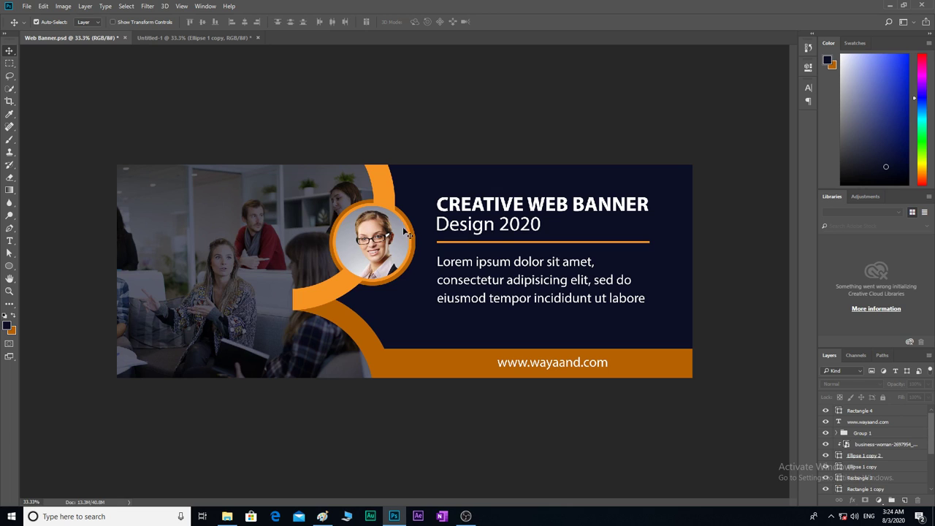
pyautogui.click(224, 41)
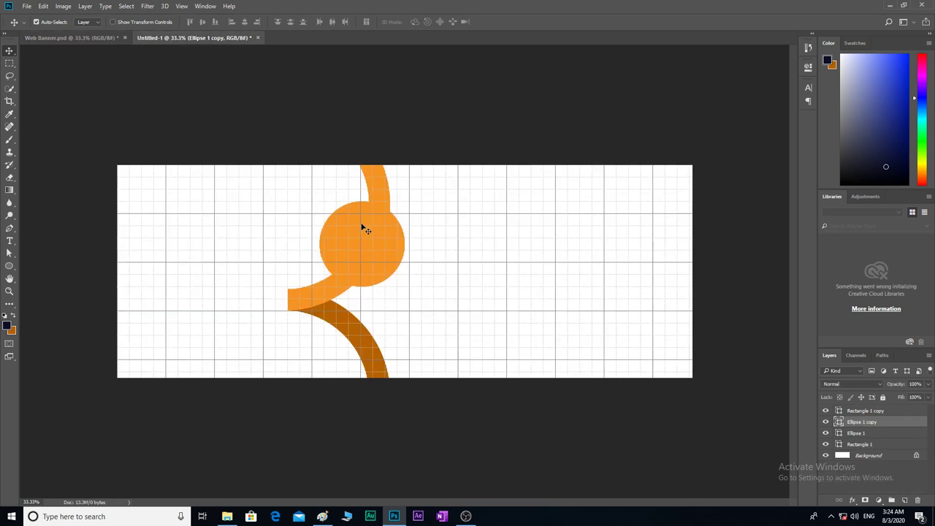
pyautogui.click(850, 412)
pyautogui.click(826, 411)
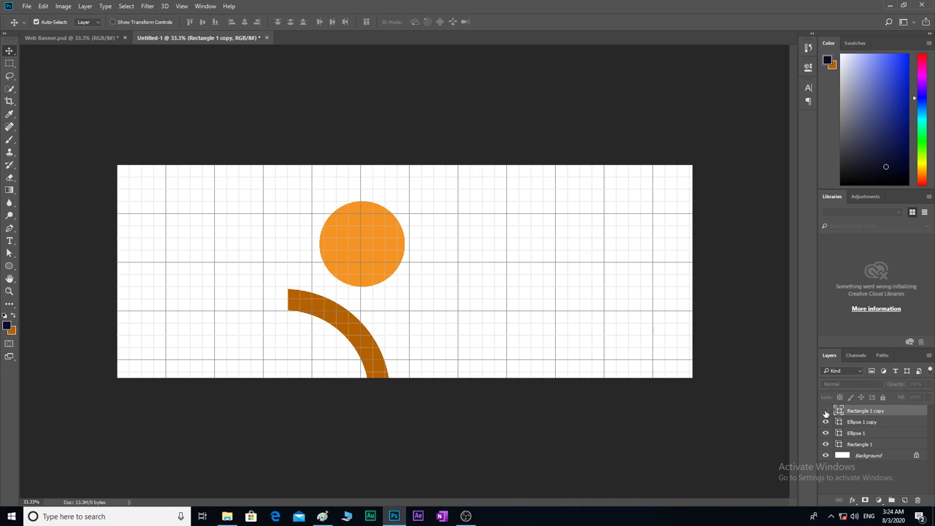
pyautogui.click(865, 426)
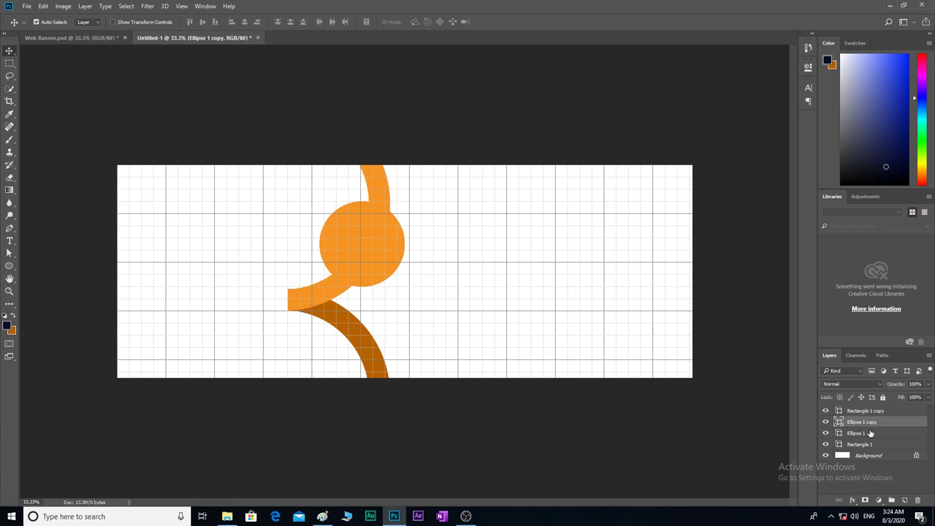
pyautogui.hotkey('ctrl', 't')
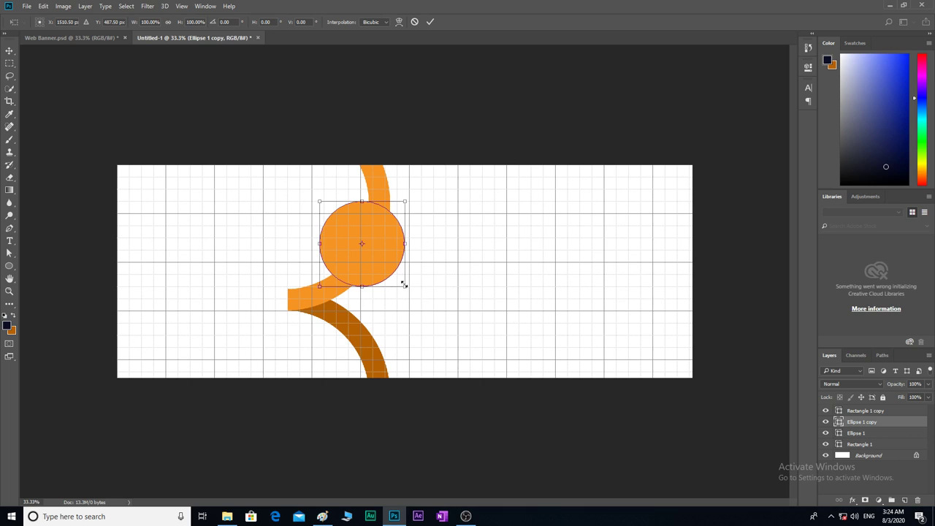
pyautogui.moveTo(404, 285); pyautogui.dragTo(402, 281)
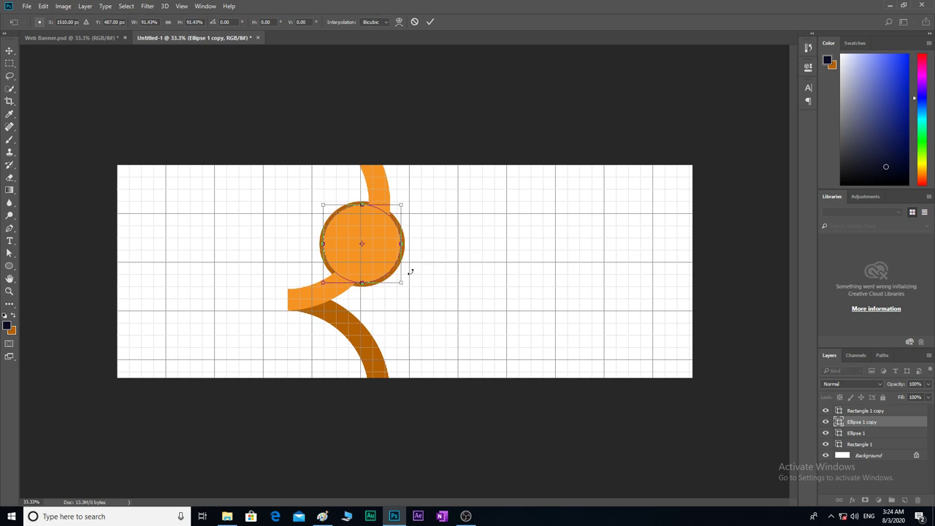
pyautogui.click(430, 22)
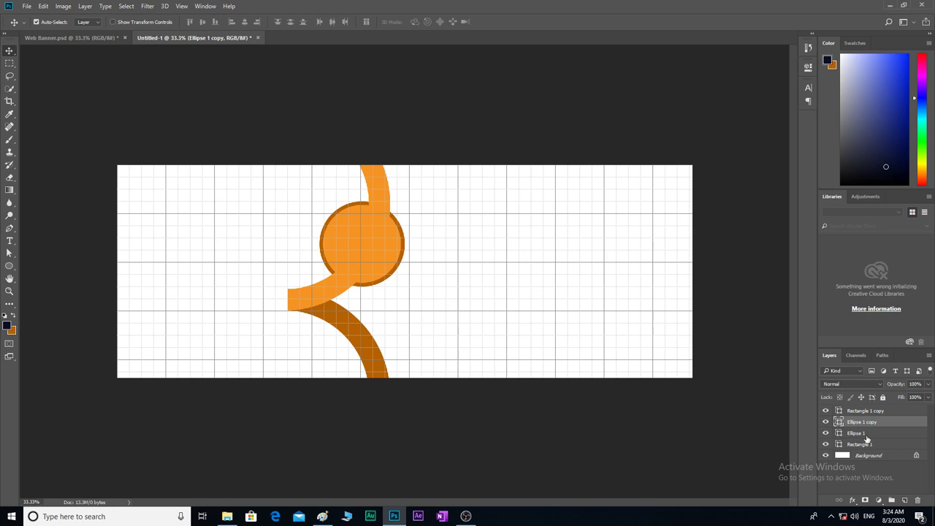
# Step: Add a greyish-brown (#918372) circle copy above Rectangle 1 copy, scaled to 91.88%
pyautogui.hotkey('ctrl', 'j')
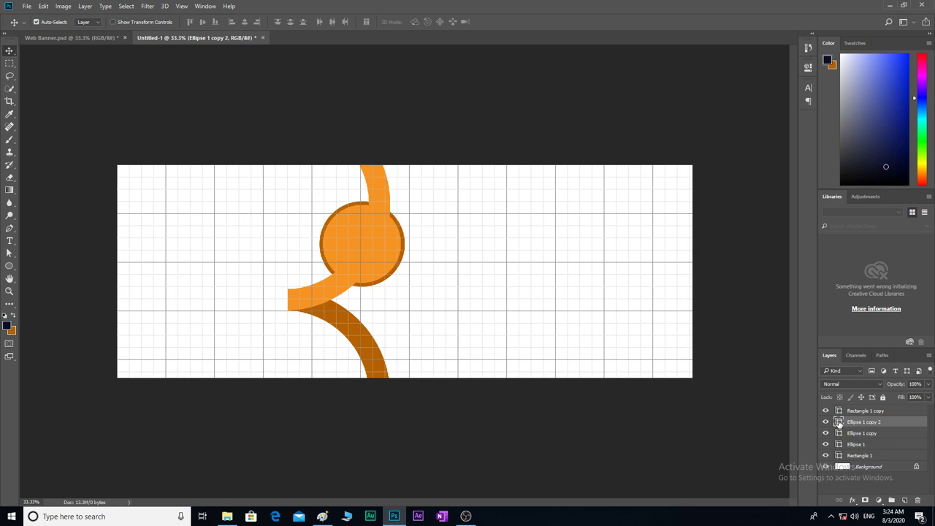
pyautogui.doubleClick(838, 422)
pyautogui.click(368, 189)
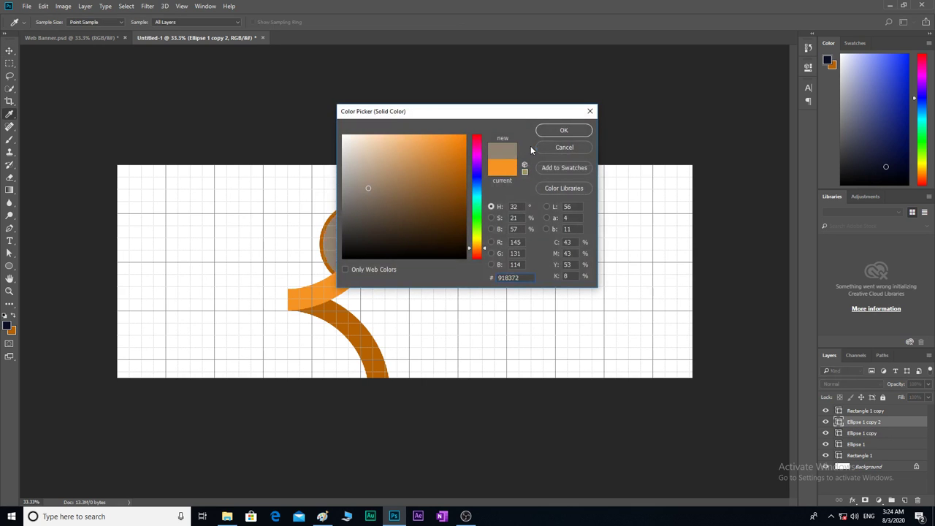
pyautogui.click(564, 130)
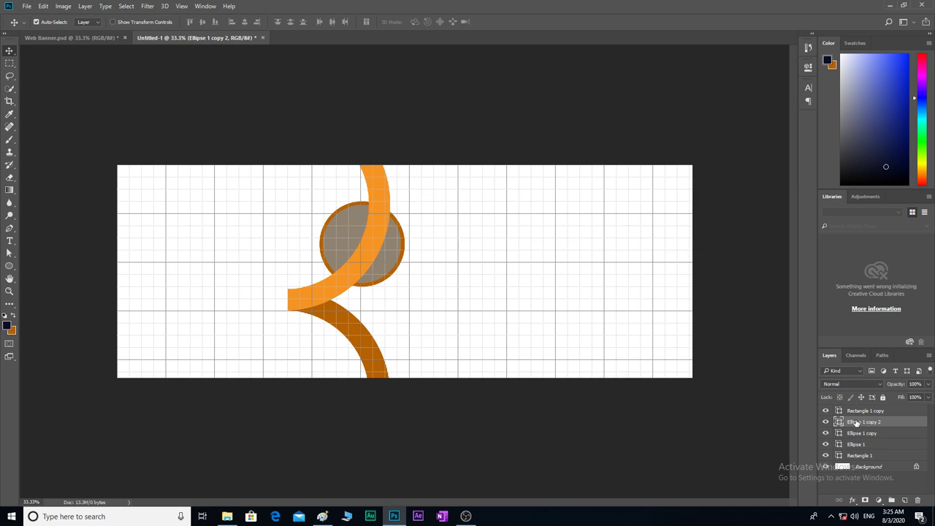
pyautogui.moveTo(857, 424); pyautogui.dragTo(856, 407)
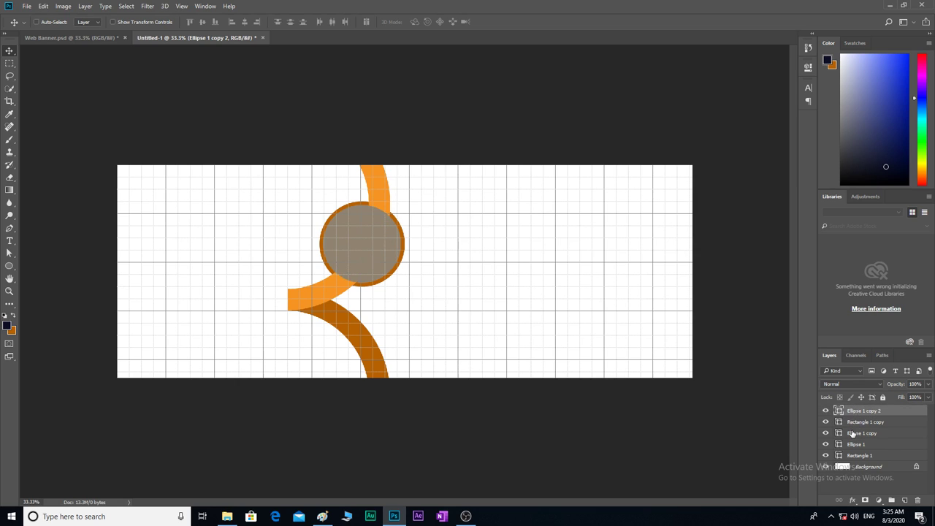
pyautogui.hotkey('ctrl', 't')
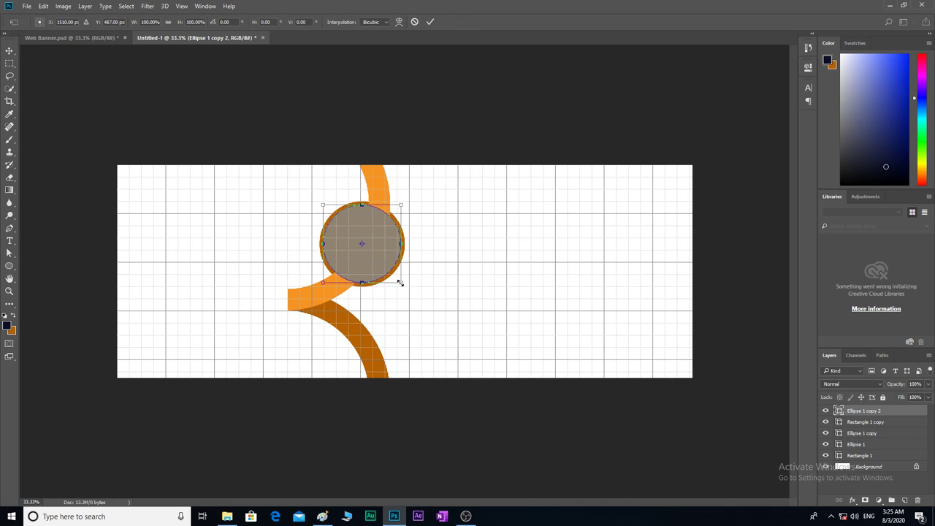
pyautogui.moveTo(399, 281); pyautogui.dragTo(397, 279)
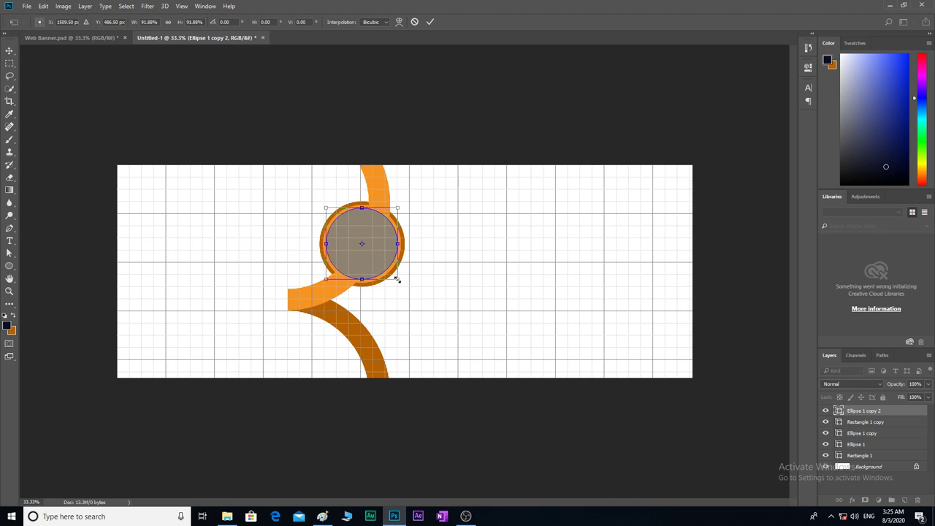
pyautogui.click(431, 22)
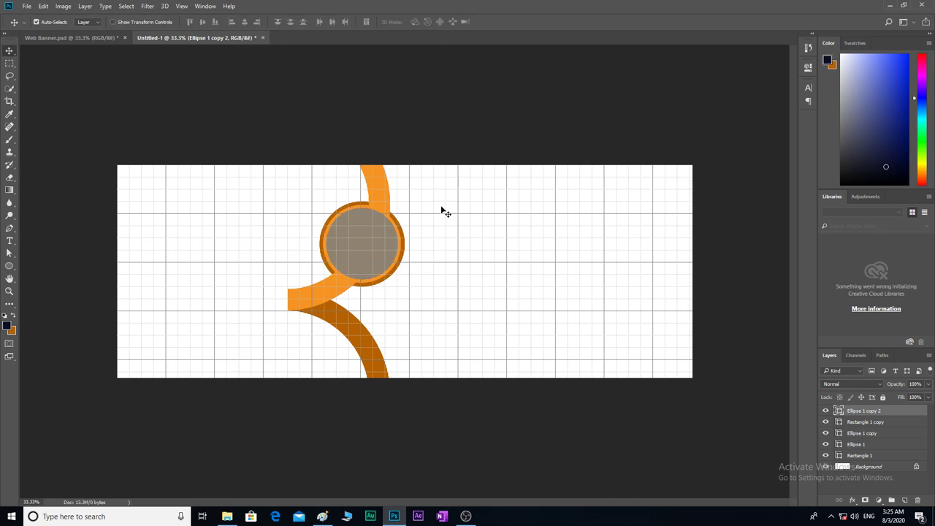
pyautogui.click(890, 6)
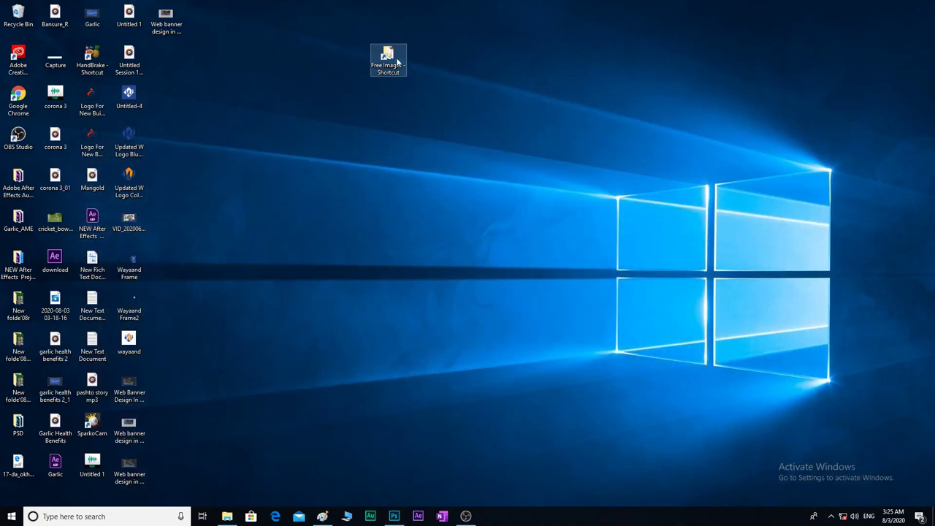
# Step: Drag the business-woman-2697954_1920 photo from the Free Images folder into the banner
pyautogui.doubleClick(387, 58)
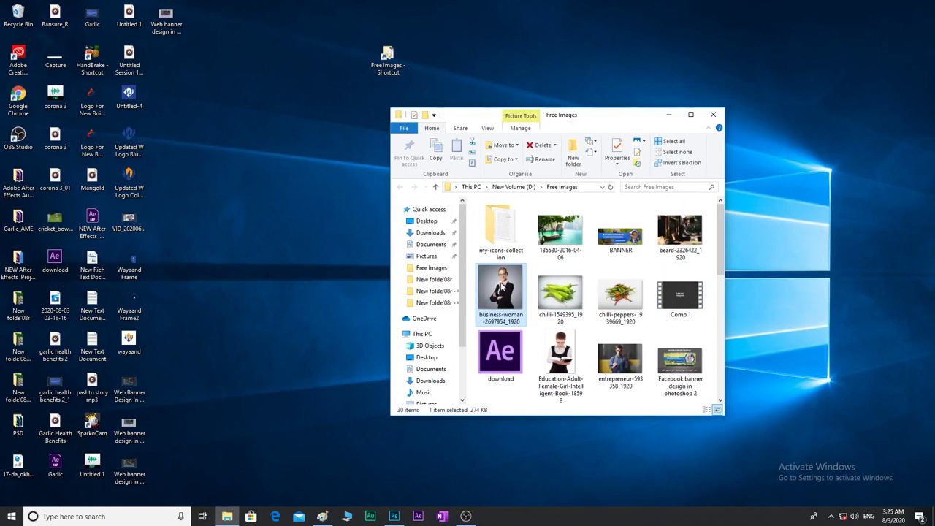
pyautogui.moveTo(504, 286)
pyautogui.mouseDown()
pyautogui.moveTo(401, 521)
pyautogui.moveTo(369, 251)
pyautogui.moveTo(377, 310)
pyautogui.moveTo(382, 286)
pyautogui.mouseUp()
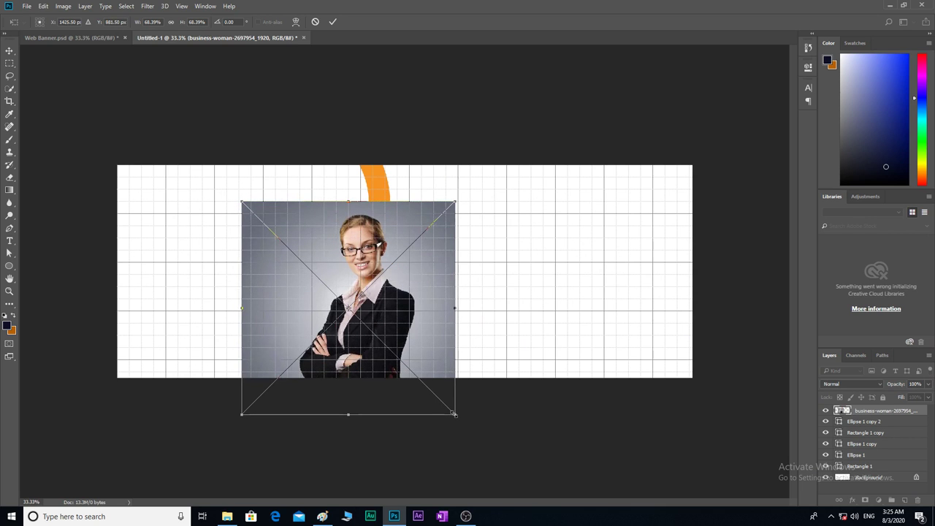
# Step: Scale the businesswoman photo to about 51%, centre it over the circle, and clip it to the grey circle
pyautogui.moveTo(454, 414); pyautogui.dragTo(435, 388)
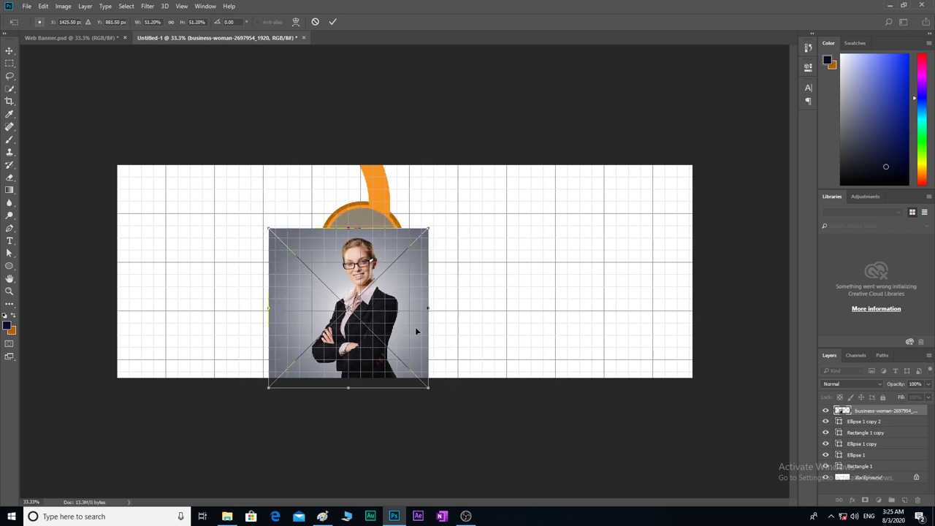
pyautogui.moveTo(415, 327); pyautogui.dragTo(417, 298)
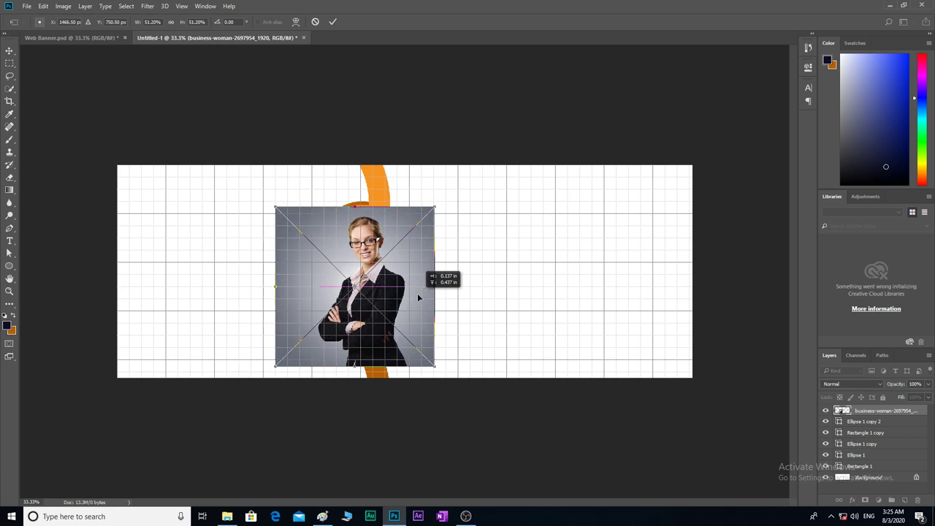
pyautogui.click(333, 22)
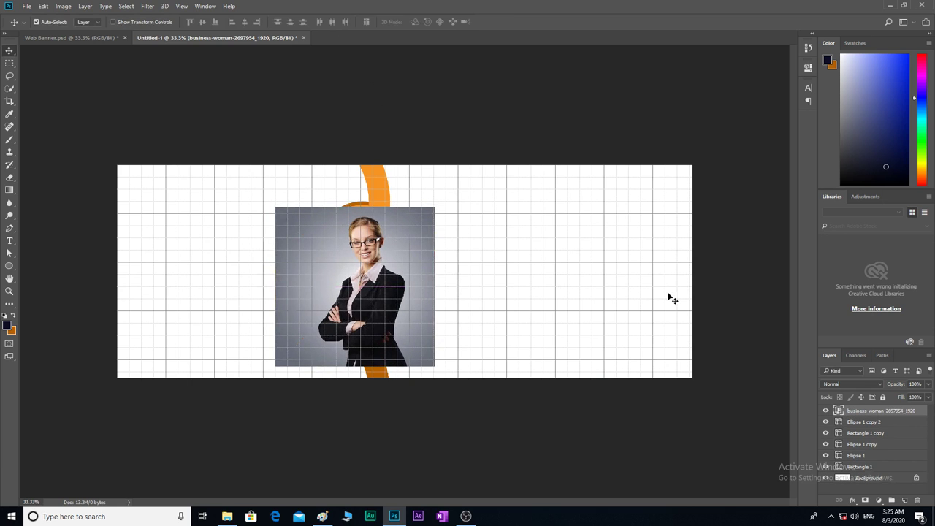
pyautogui.rightClick(857, 414)
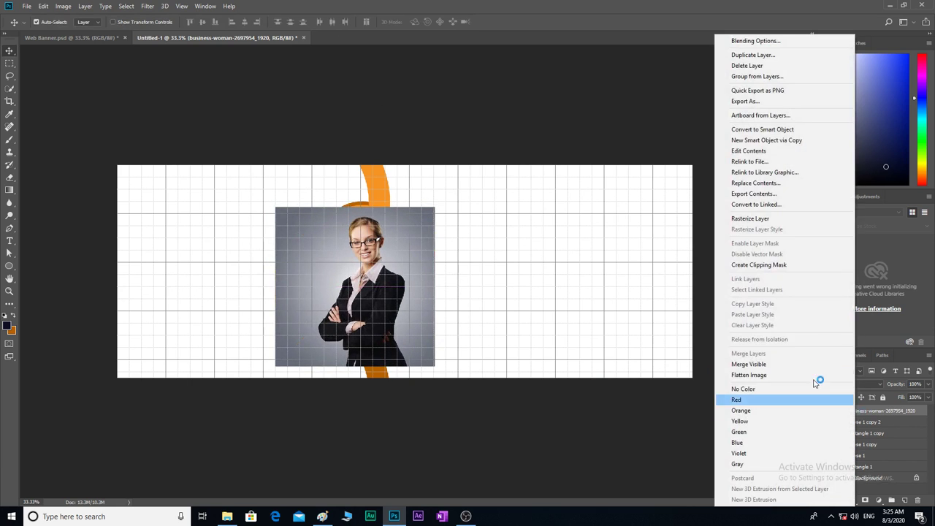
pyautogui.click(776, 268)
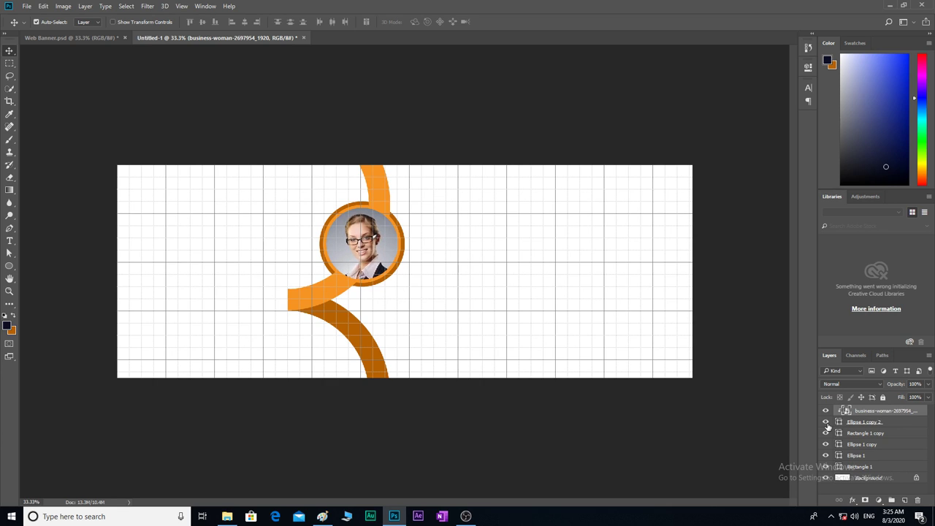
pyautogui.click(665, 415)
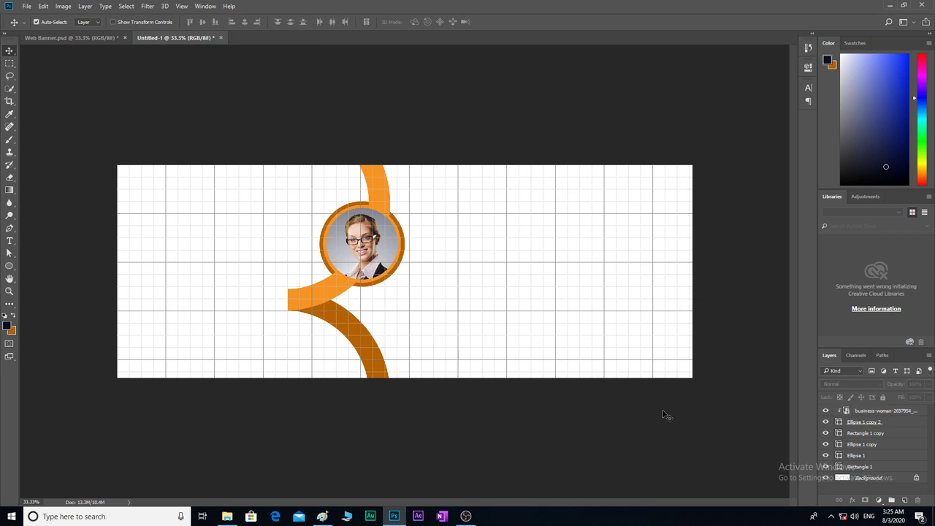
# Step: Hide the grid overlay on the banner with Ctrl+'
pyautogui.hotkey('ctrl', "'")
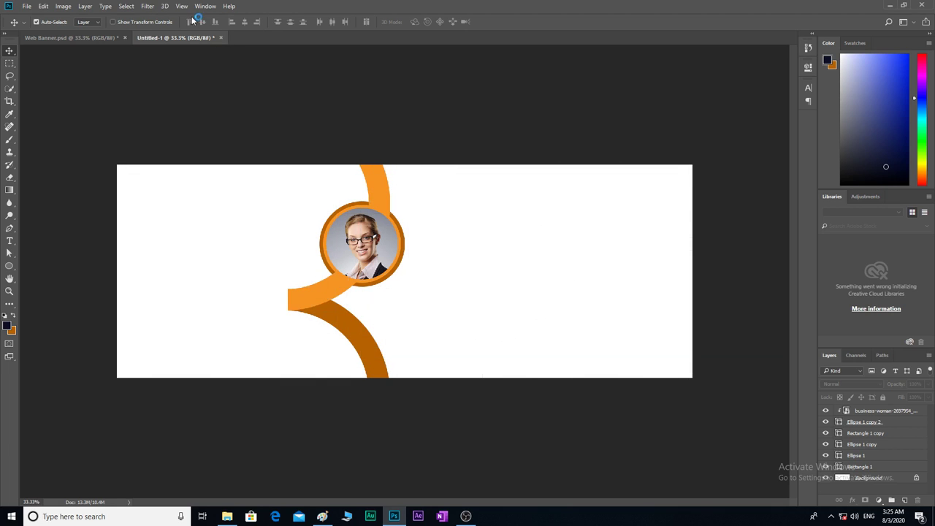
pyautogui.click(182, 6)
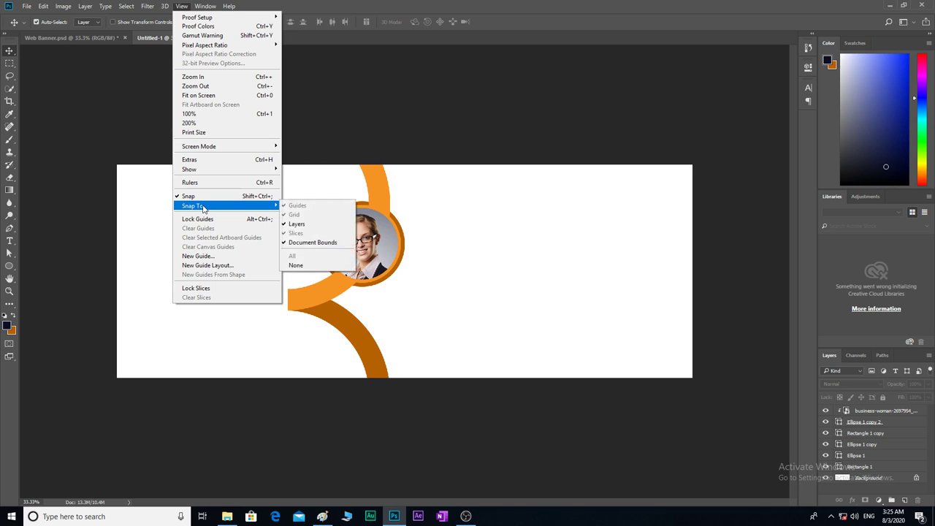
pyautogui.moveTo(220, 169)
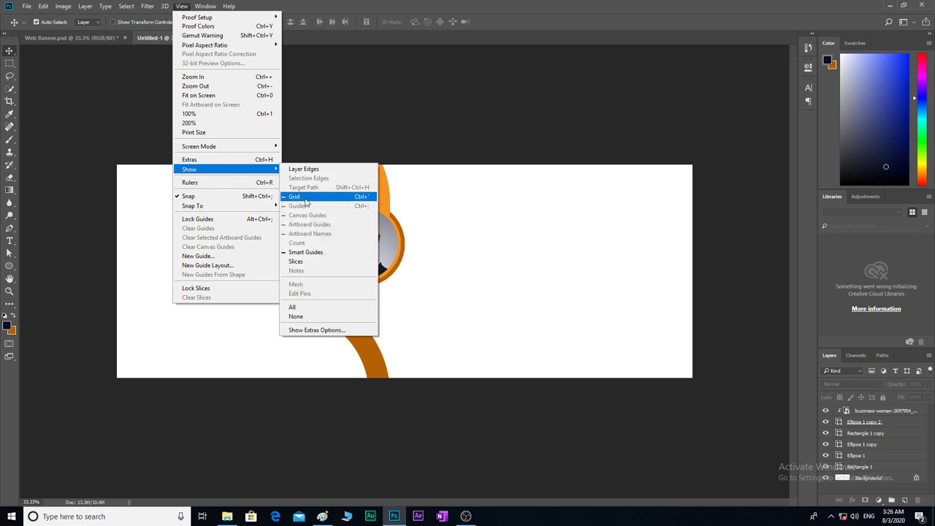
pyautogui.click(510, 233)
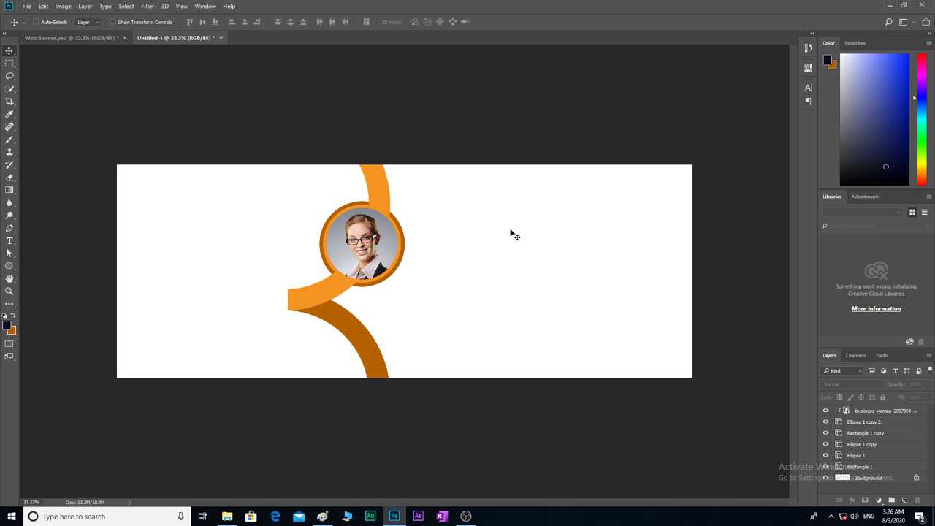
# Step: Unlock and delete the white background layer, leaving the canvas transparent
pyautogui.hotkey('ctrl', '+')
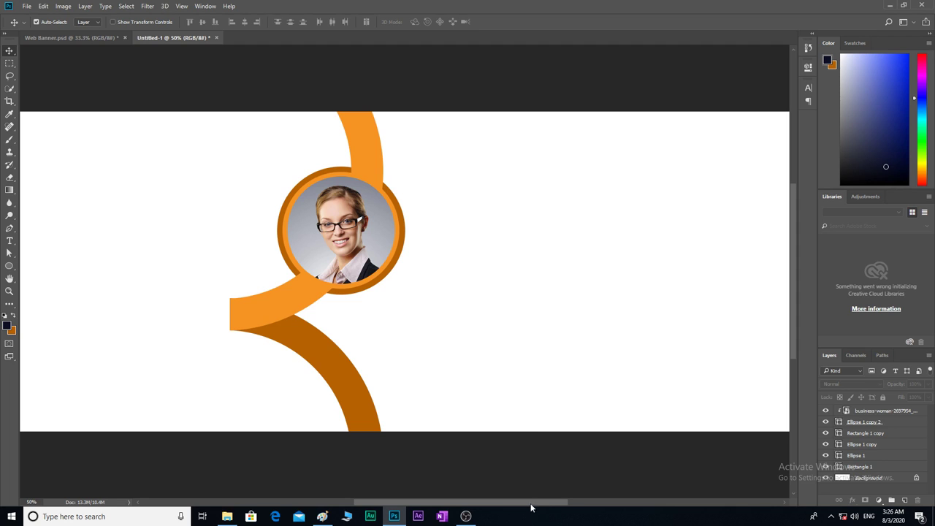
pyautogui.moveTo(531, 504); pyautogui.dragTo(506, 501)
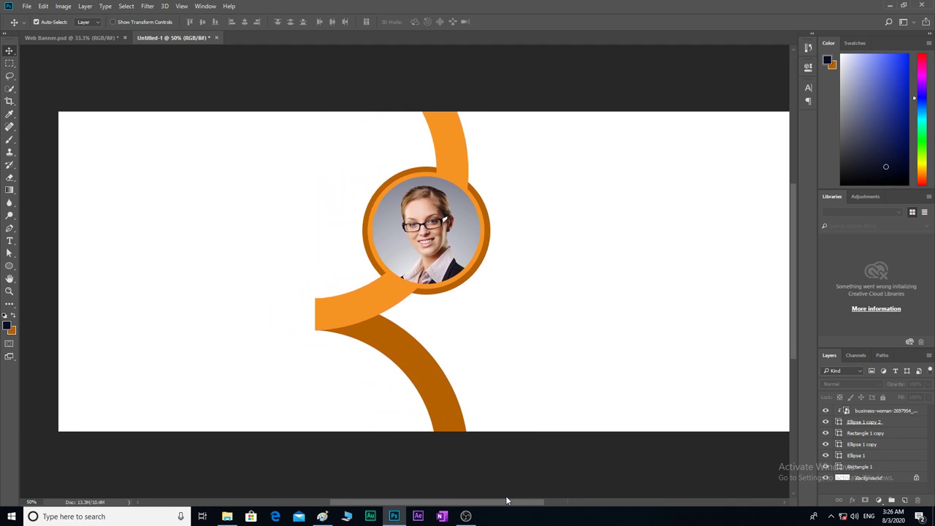
pyautogui.click(916, 479)
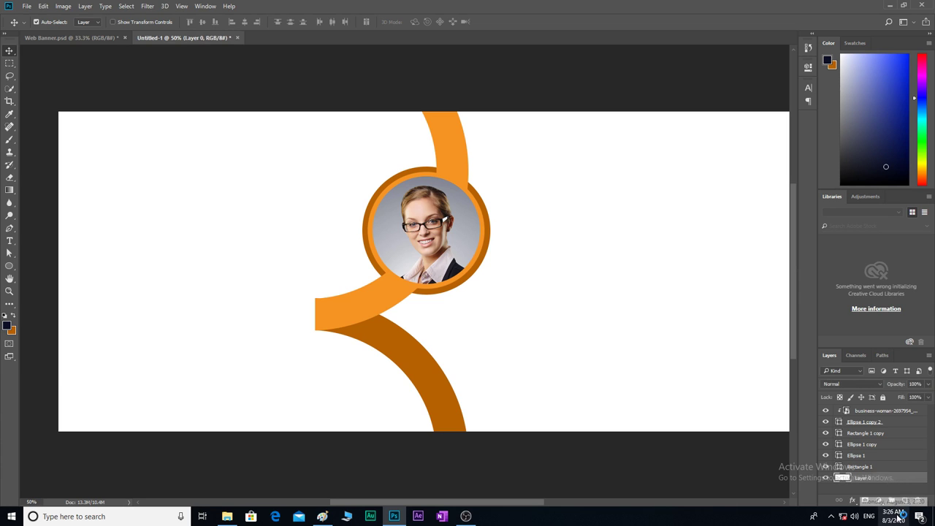
pyautogui.moveTo(900, 516); pyautogui.dragTo(918, 501)
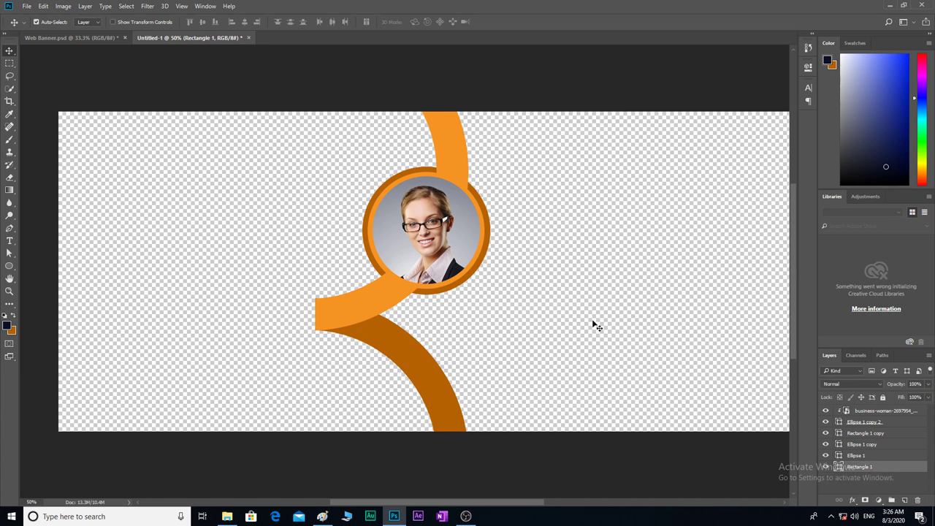
pyautogui.hotkey('ctrl', '-')
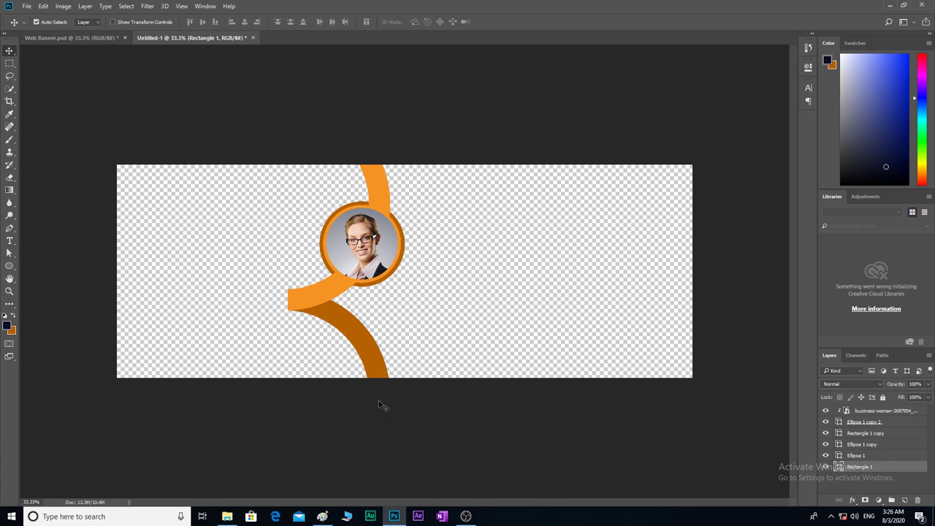
# Step: Draw a rectangle covering the whole banner and place it below Rectangle 1
pyautogui.moveTo(10, 266); pyautogui.dragTo(37, 272)
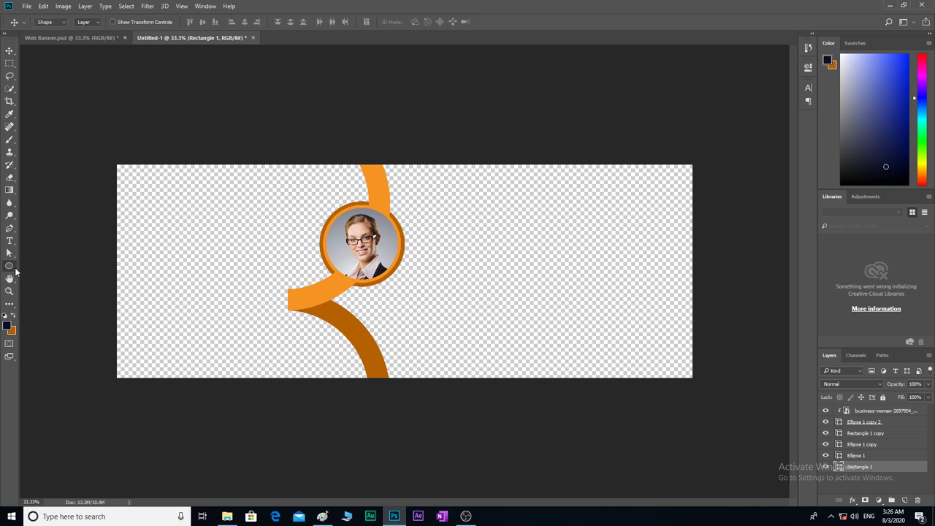
pyautogui.click(37, 267)
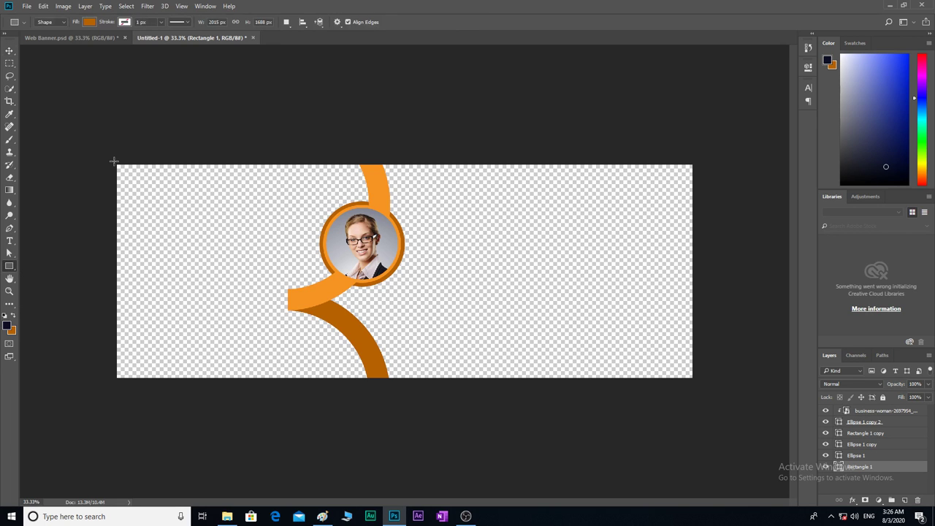
pyautogui.moveTo(114, 161); pyautogui.dragTo(696, 381)
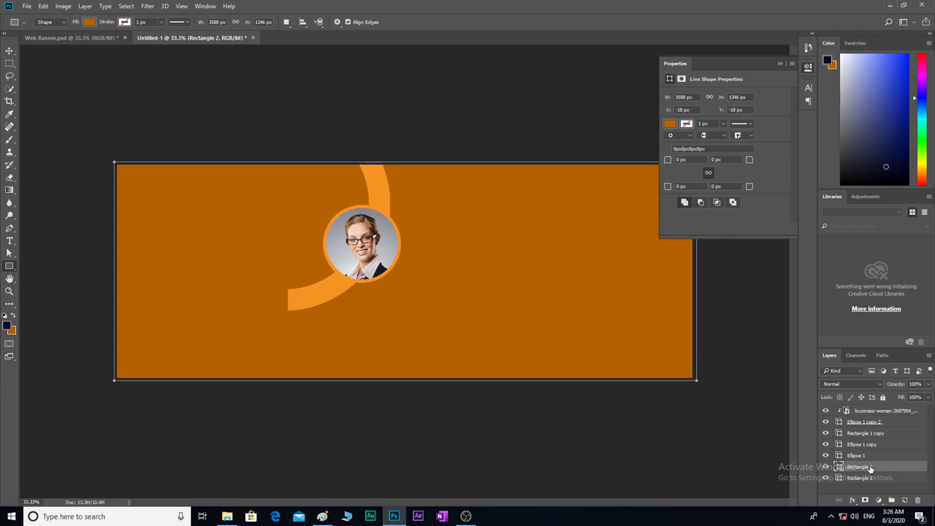
pyautogui.moveTo(871, 468); pyautogui.dragTo(869, 481)
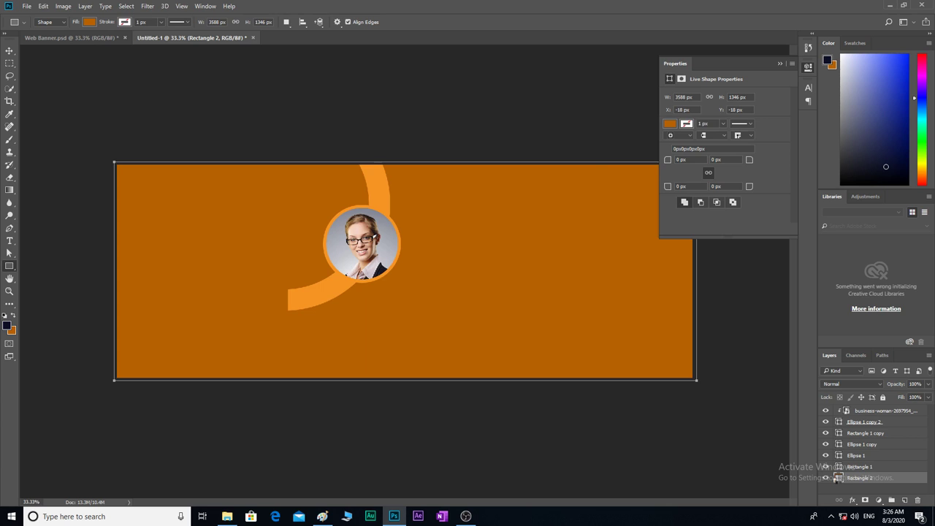
# Step: Fill the background rectangle with dark navy #0c0f24
pyautogui.doubleClick(839, 479)
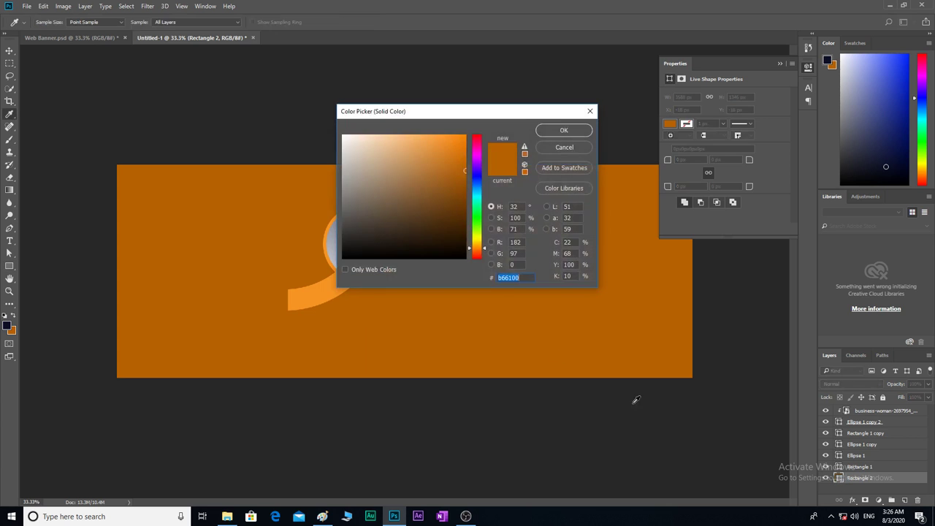
pyautogui.click(9, 323)
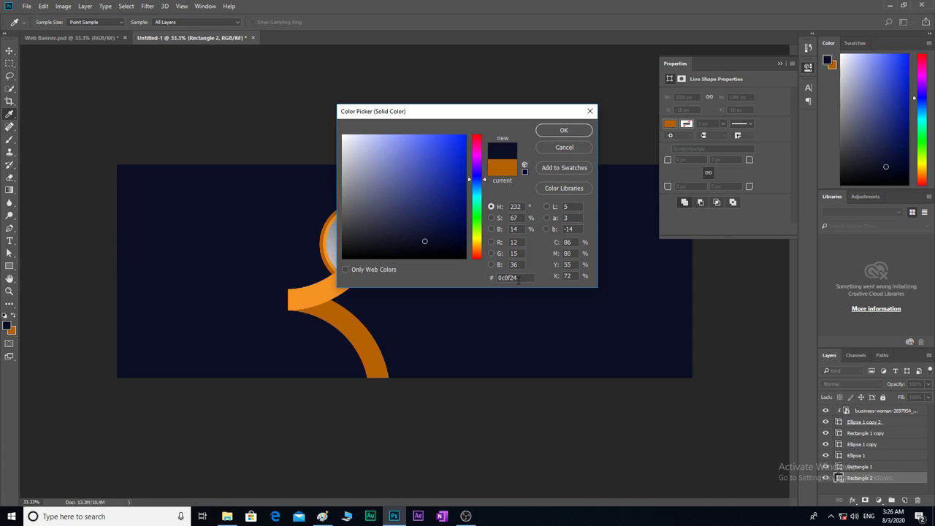
pyautogui.click(564, 130)
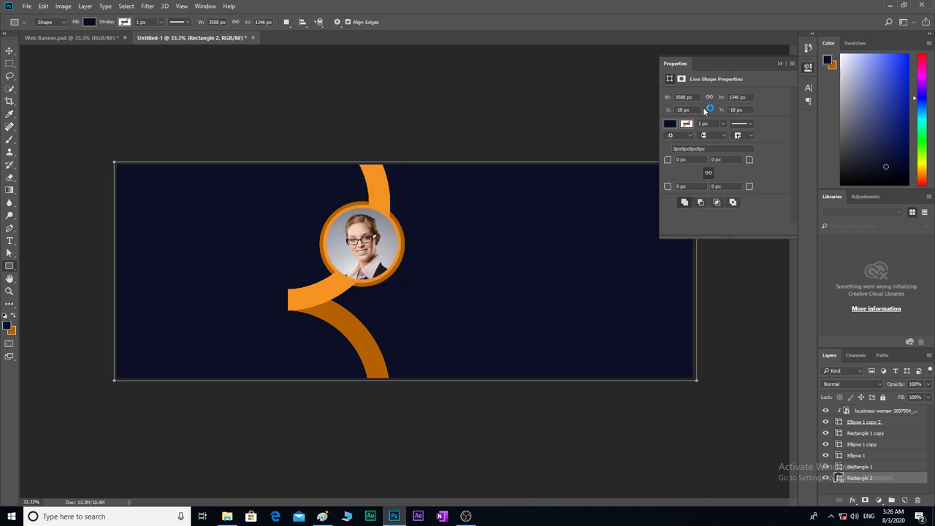
pyautogui.click(780, 64)
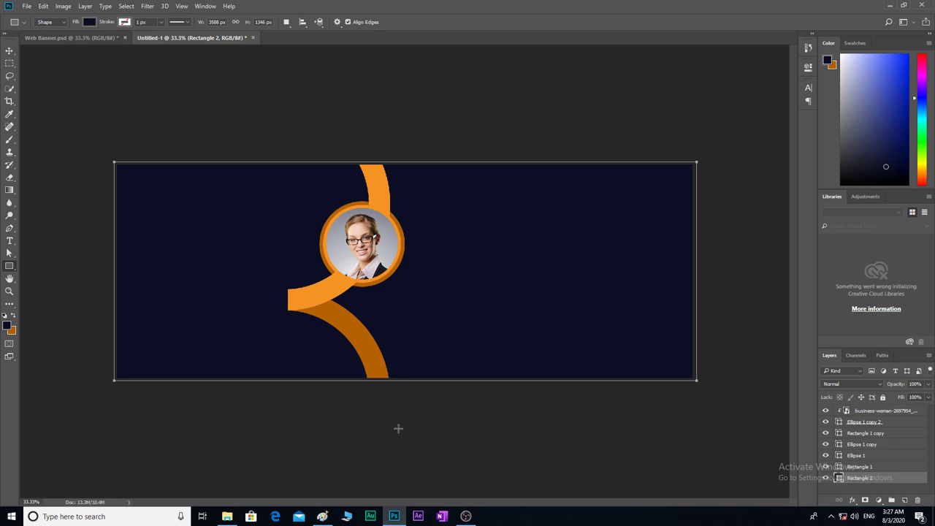
pyautogui.click(862, 494)
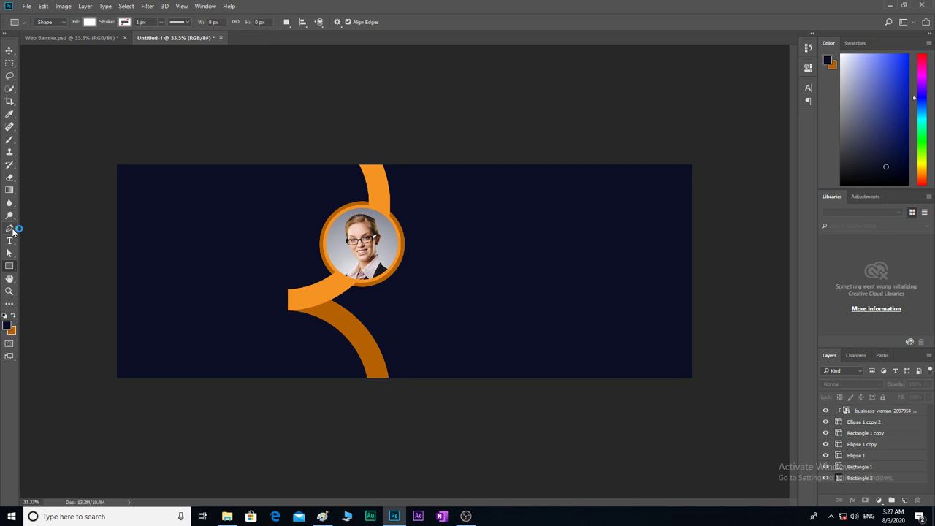
# Step: Draw a white shape tracing the orange arcs to the left edge and place it beneath the arc layers
pyautogui.click(11, 228)
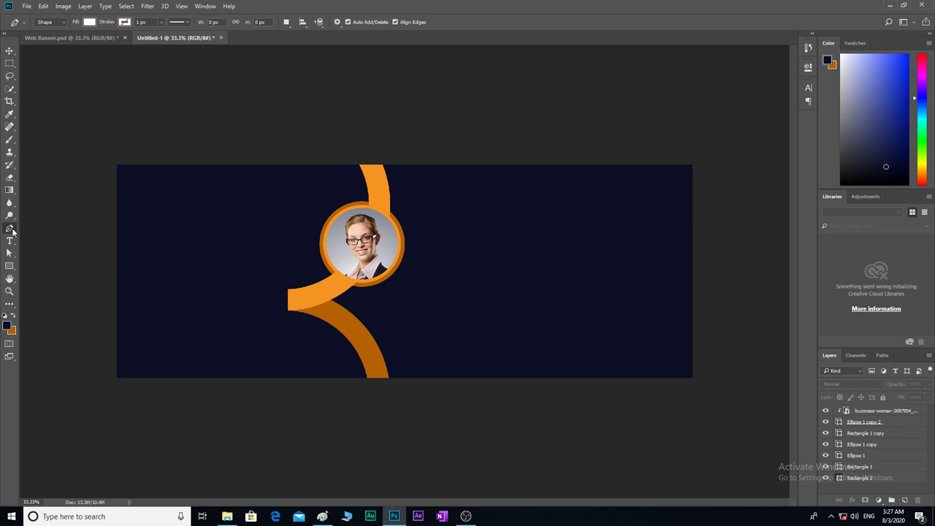
pyautogui.click(366, 151)
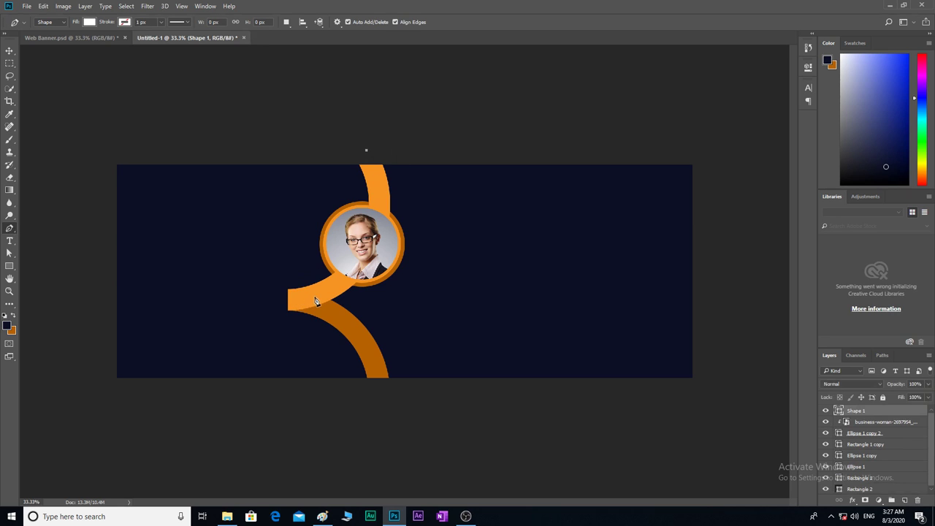
pyautogui.moveTo(311, 296); pyautogui.dragTo(216, 338)
pyautogui.keyDown('alt'); pyautogui.click(312, 297); pyautogui.keyUp('alt')
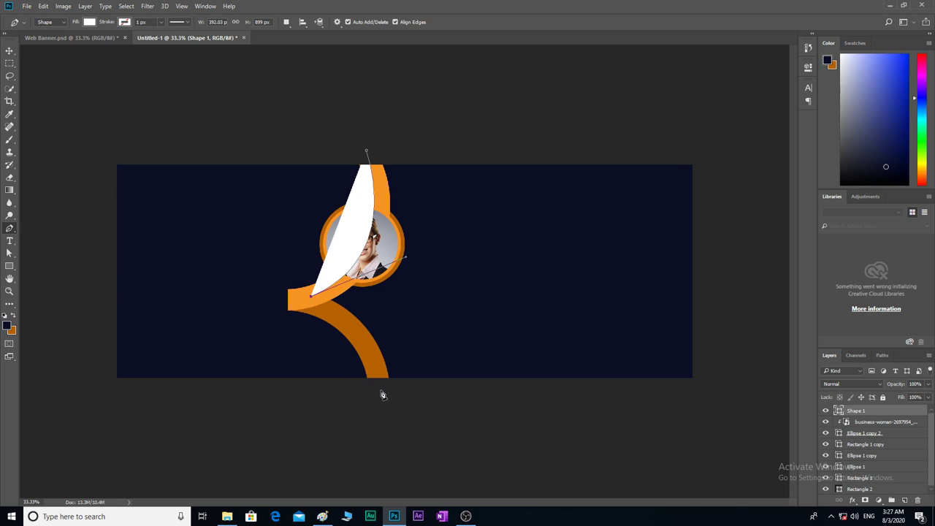
pyautogui.moveTo(380, 388); pyautogui.dragTo(369, 442)
pyautogui.keyDown('alt'); pyautogui.click(381, 390); pyautogui.keyUp('alt')
pyautogui.click(106, 385)
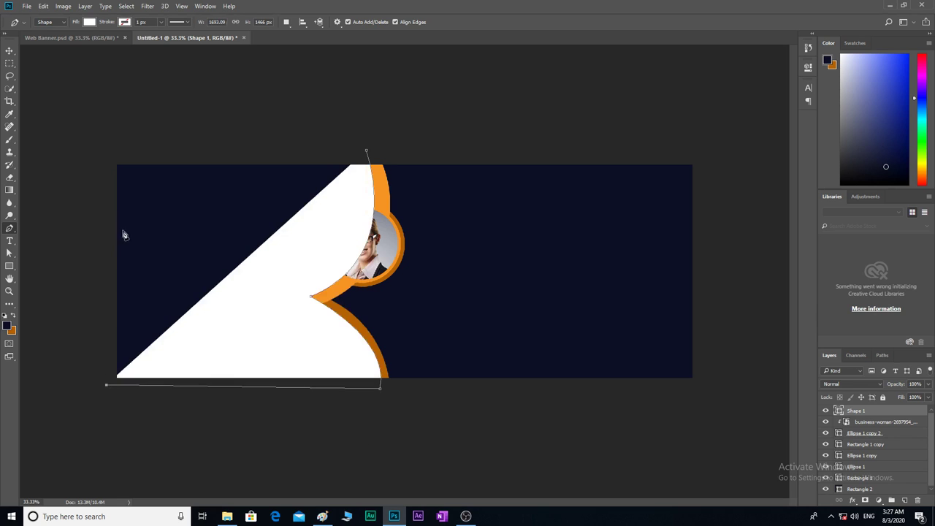
pyautogui.click(111, 155)
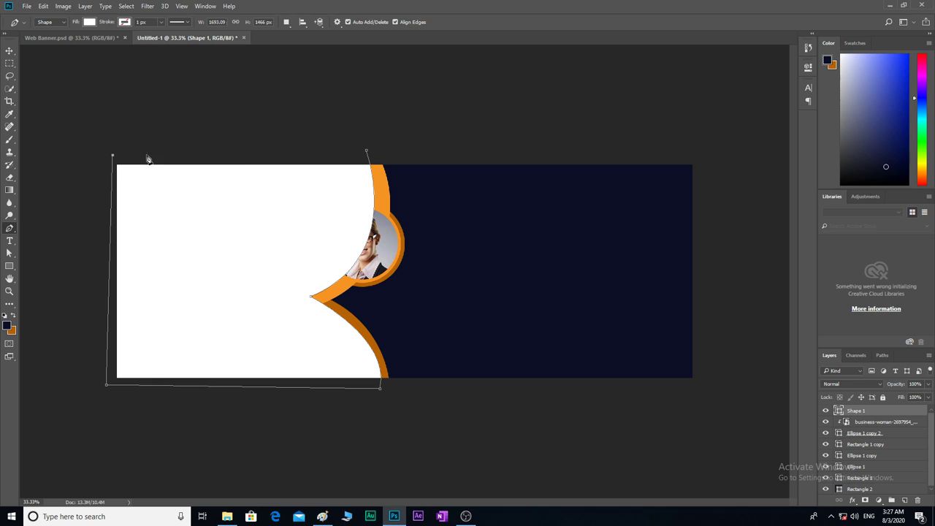
pyautogui.click(367, 152)
pyautogui.press('v')
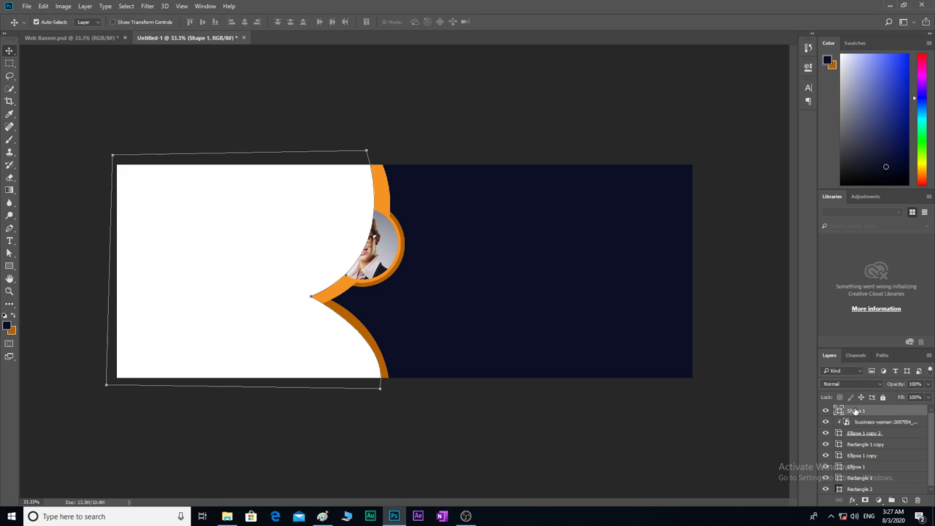
pyautogui.moveTo(857, 412); pyautogui.dragTo(857, 478)
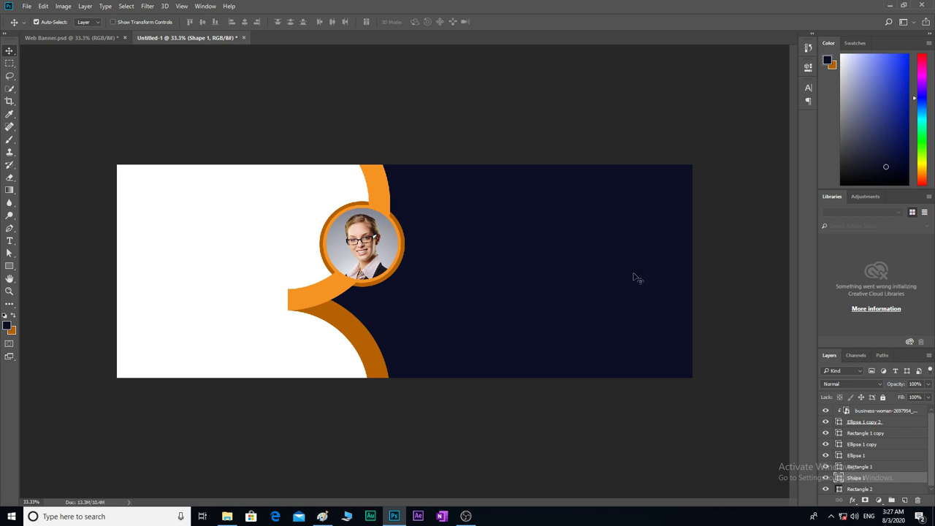
# Step: Drag the beard-2326422_1920 photo from the Free Images folder toward Photoshop
pyautogui.click(890, 5)
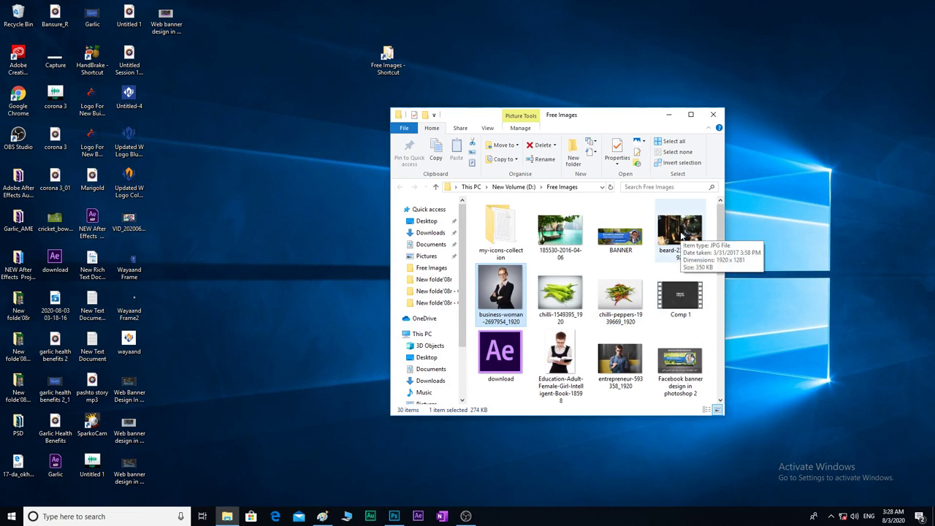
pyautogui.moveTo(681, 235); pyautogui.dragTo(400, 515)
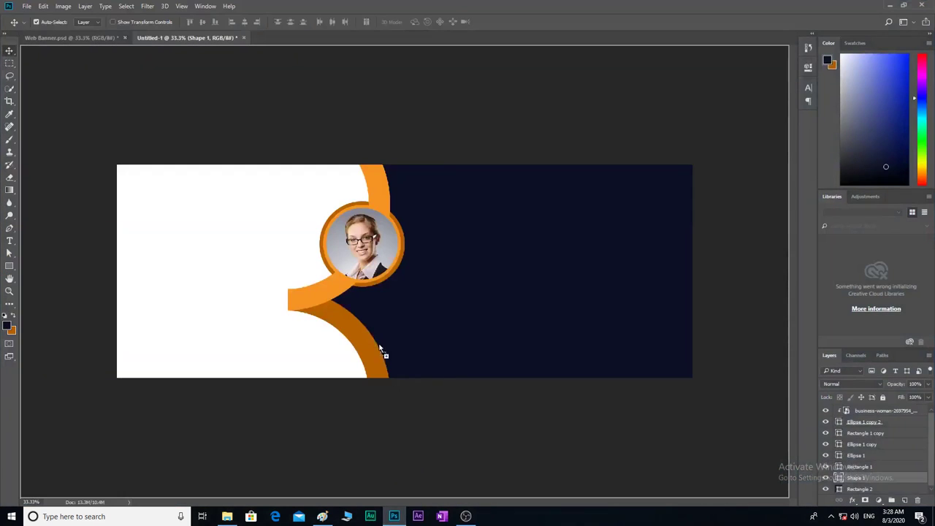
# Step: Place the bearded-man photo at about 111.6% on the banner's left side
pyautogui.moveTo(400, 515)
pyautogui.mouseDown()
pyautogui.moveTo(265, 285)
pyautogui.moveTo(261, 243)
pyautogui.mouseUp()
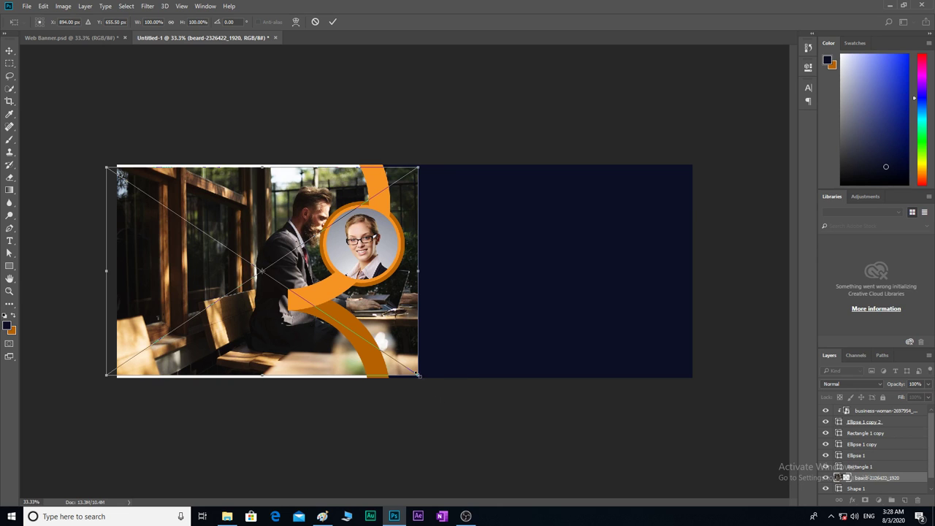
pyautogui.moveTo(417, 374); pyautogui.dragTo(436, 387)
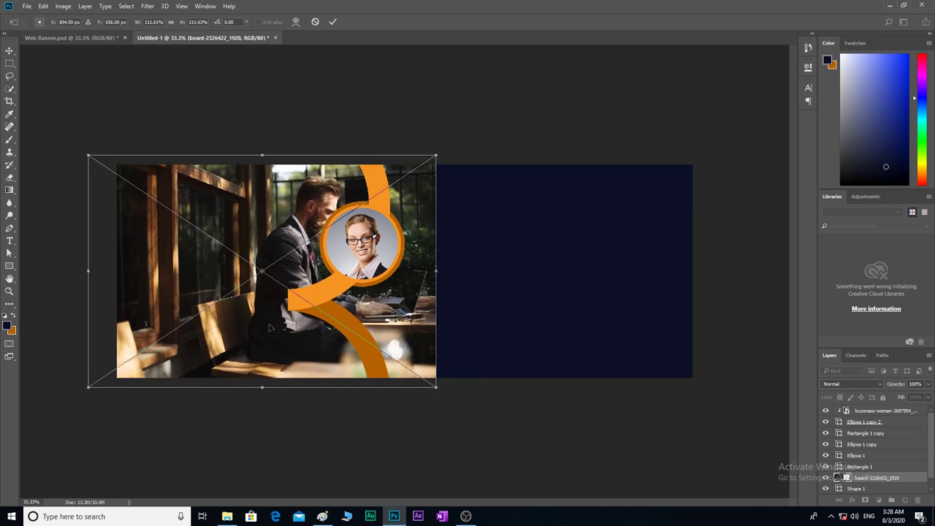
pyautogui.moveTo(222, 293); pyautogui.dragTo(167, 290)
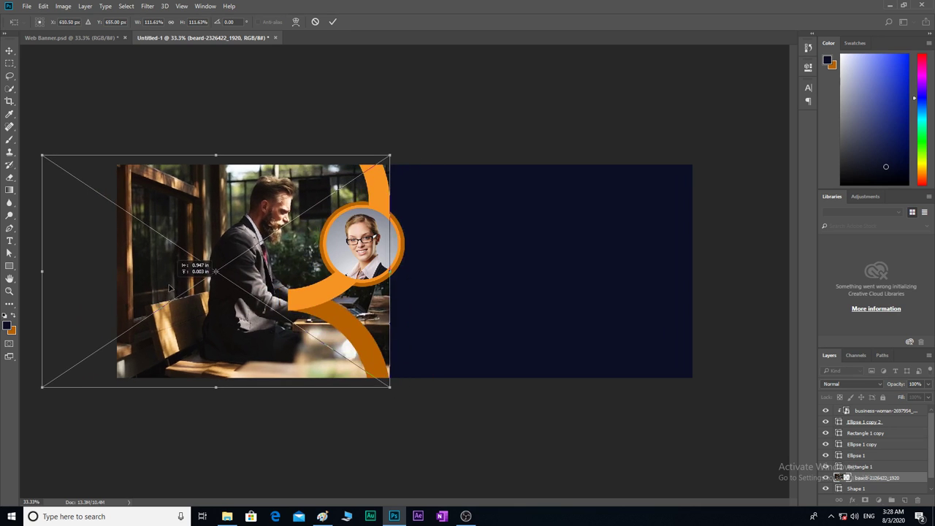
pyautogui.moveTo(162, 291); pyautogui.dragTo(160, 289)
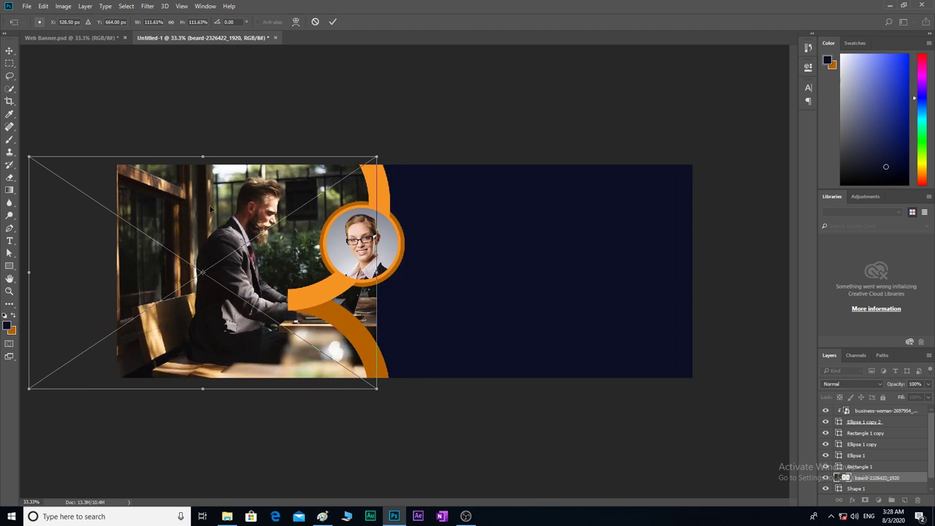
pyautogui.click(332, 21)
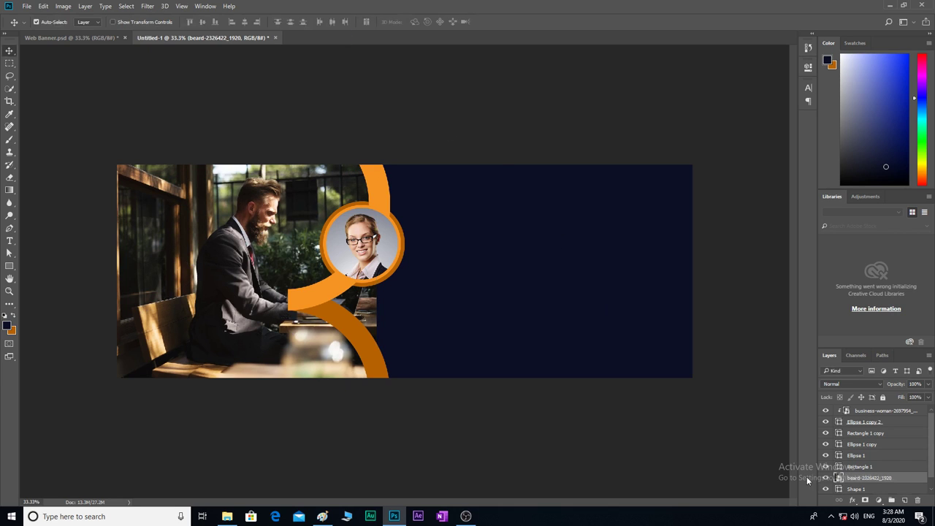
# Step: Duplicate the white Shape 1 layer as Shape 1 copy
pyautogui.scroll(-1, 880, 470)
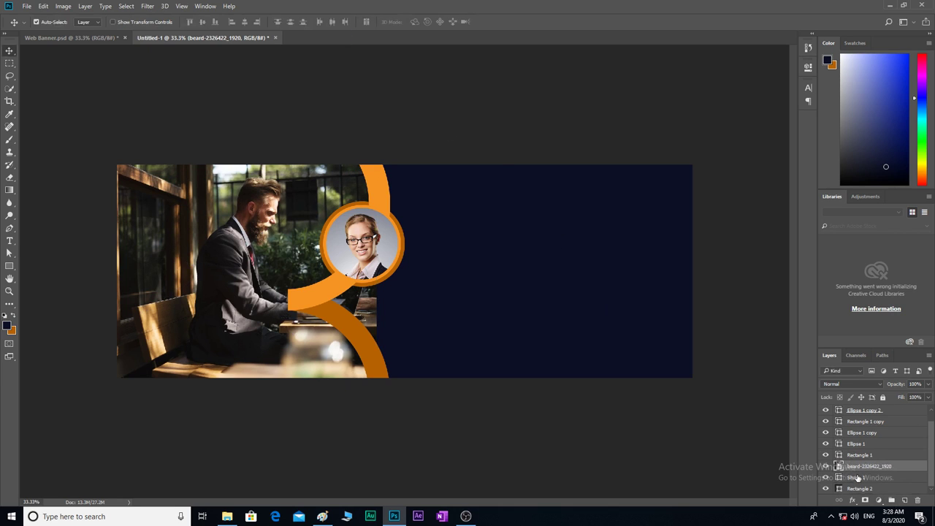
pyautogui.click(859, 478)
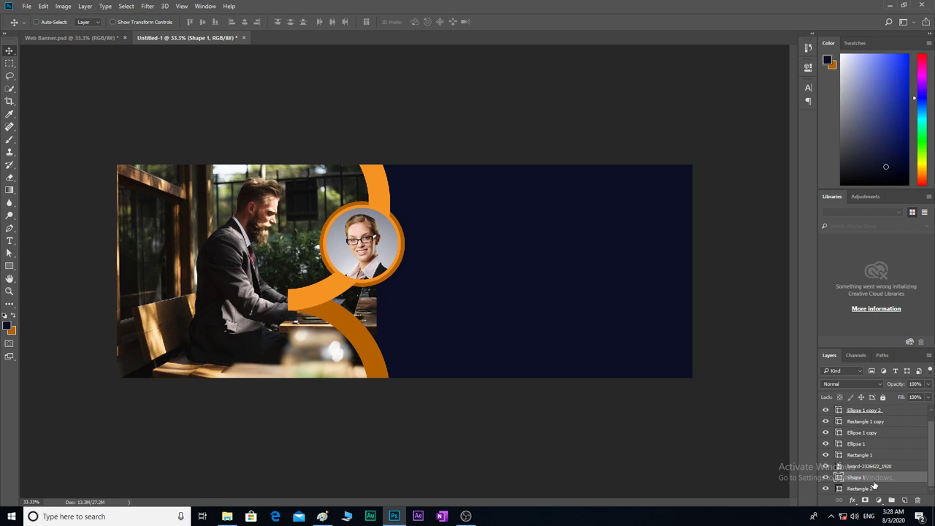
pyautogui.hotkey('ctrl', 'j')
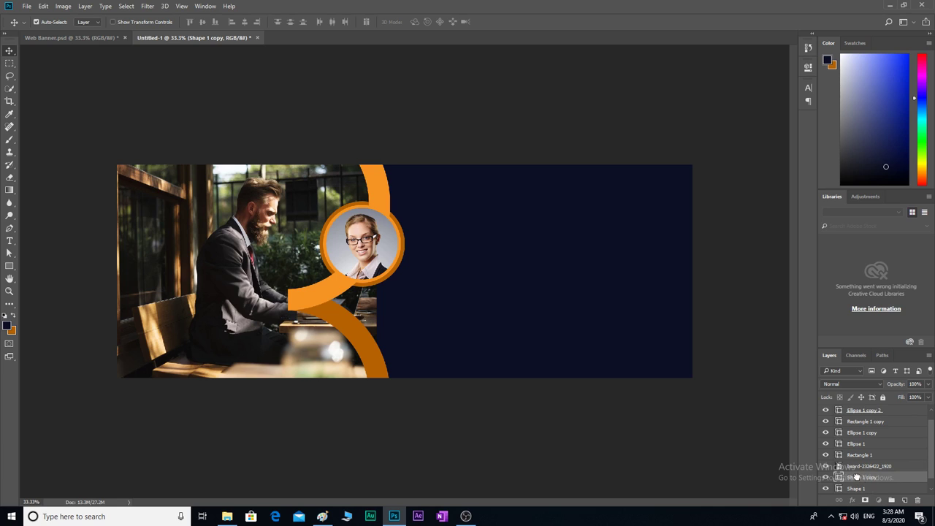
# Step: Move the shape copy above the man photo, fill it with the sampled navy, and hide it
pyautogui.moveTo(860, 480)
pyautogui.mouseDown()
pyautogui.moveTo(856, 462)
pyautogui.moveTo(868, 466)
pyautogui.mouseUp()
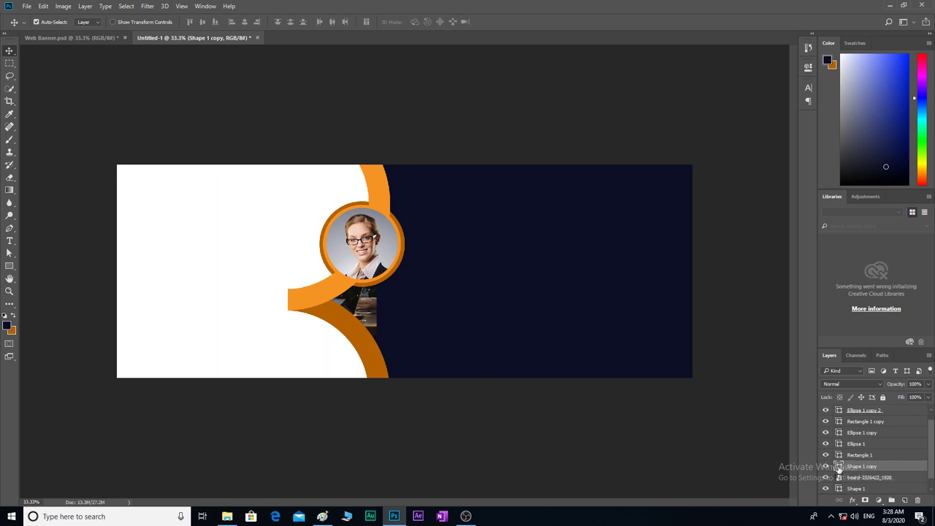
pyautogui.doubleClick(834, 468)
pyautogui.click(598, 331)
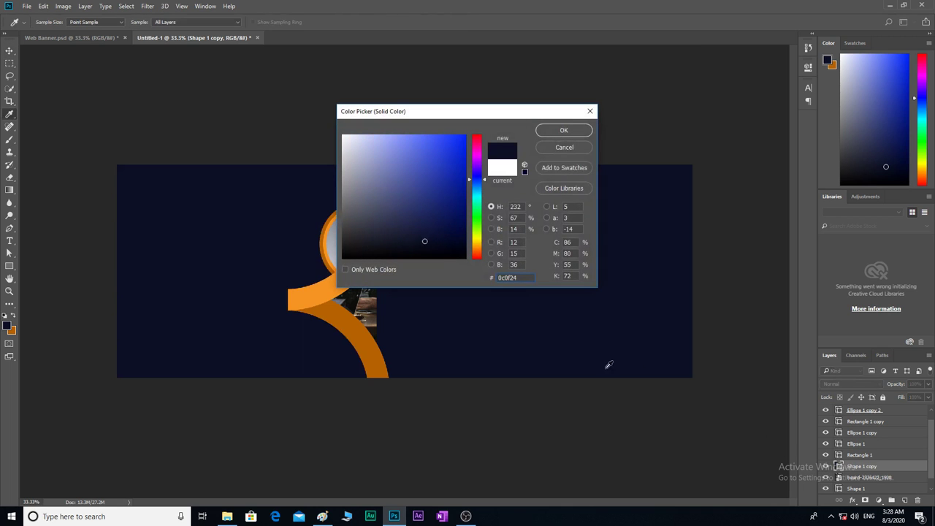
pyautogui.click(563, 131)
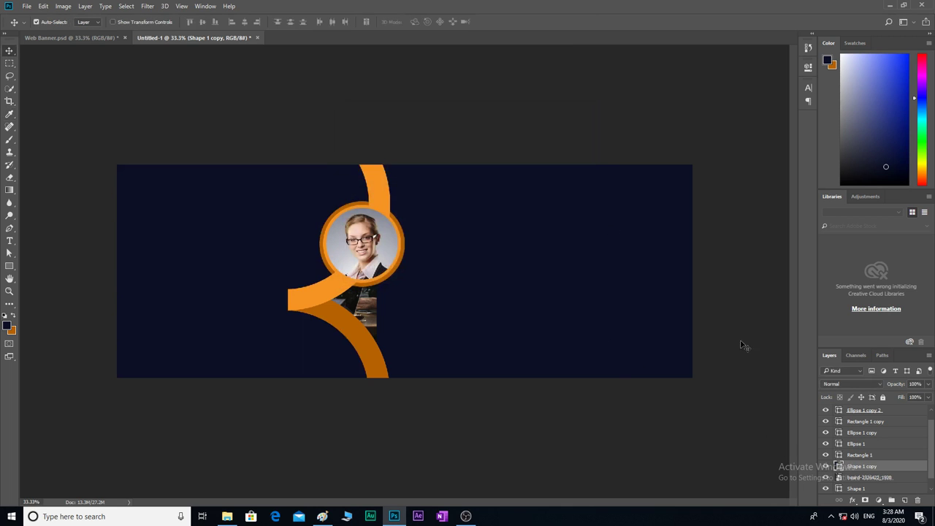
pyautogui.click(827, 467)
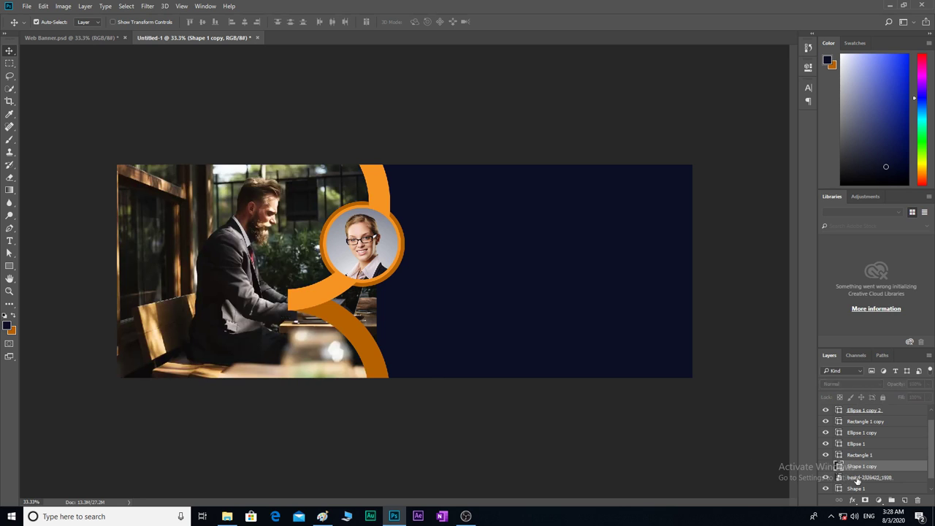
# Step: Clip the man photo into Shape 1, then show the navy Shape 1 copy over it
pyautogui.scroll(-1, 857, 480)
pyautogui.click(860, 468)
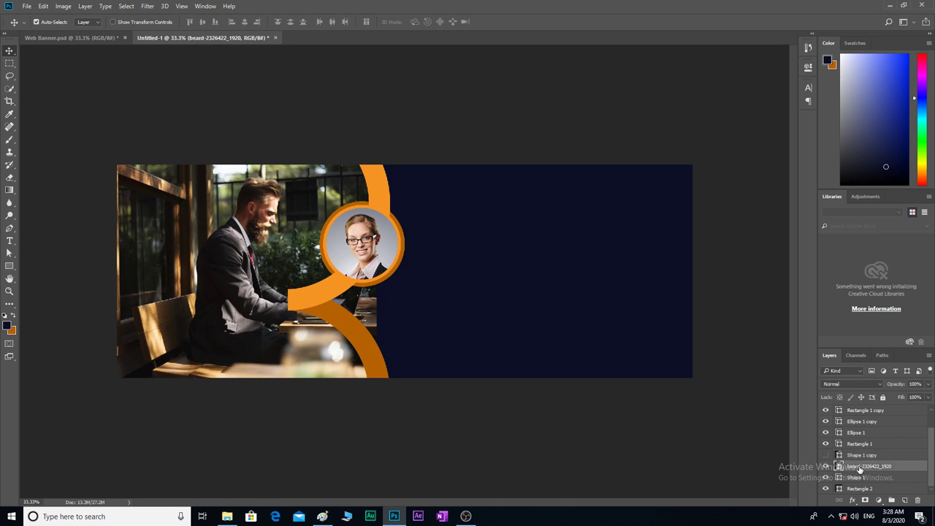
pyautogui.rightClick(860, 469)
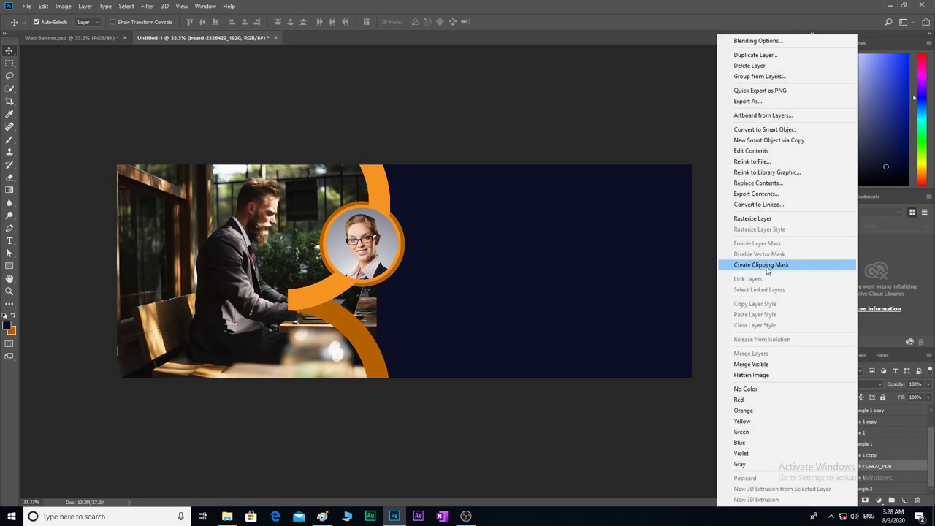
pyautogui.click(767, 266)
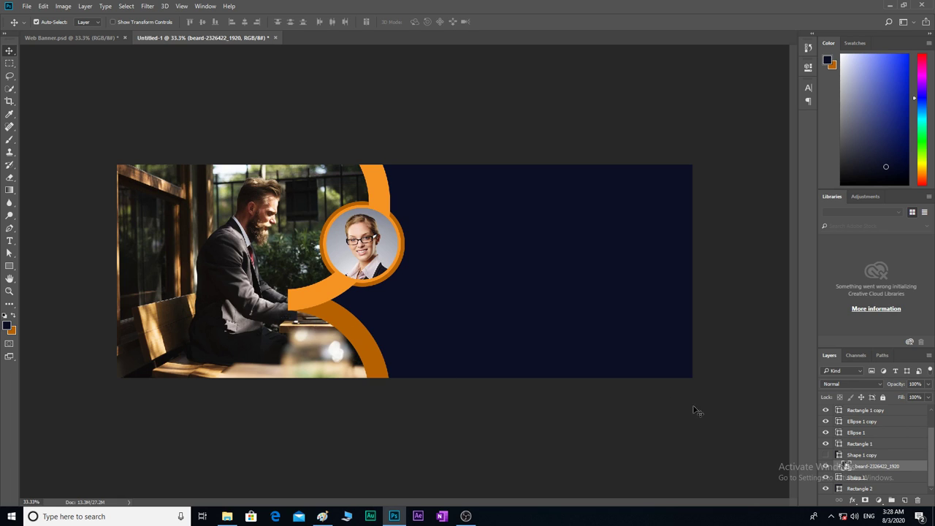
pyautogui.click(861, 456)
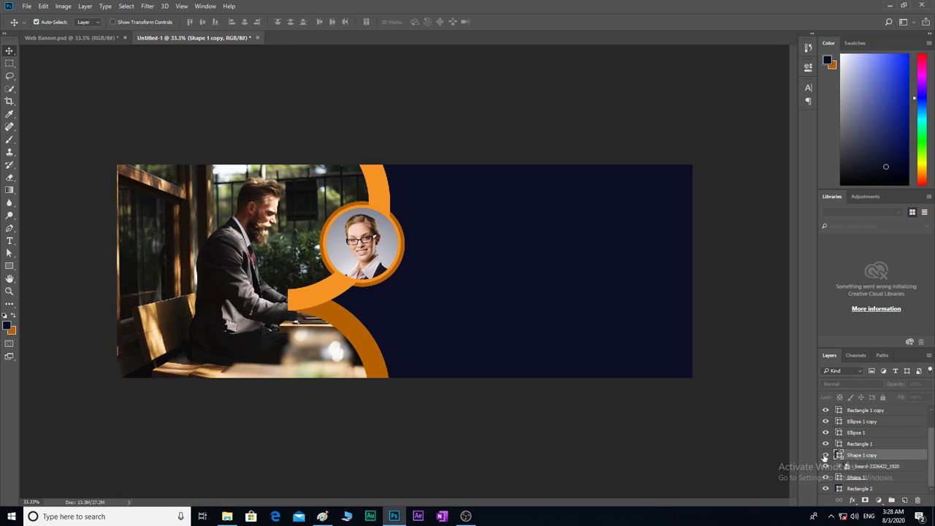
pyautogui.click(826, 456)
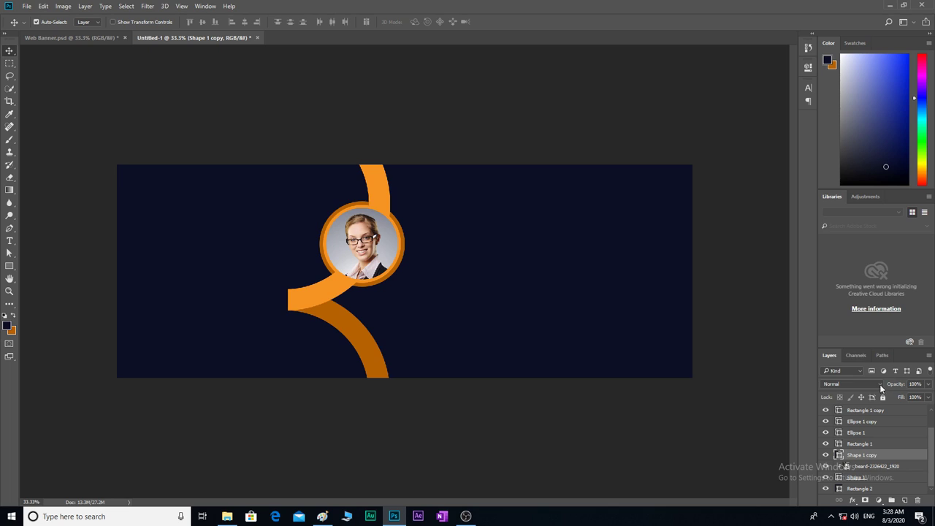
# Step: Set the navy Shape 1 copy to Multiply at 60% opacity, then deselect it
pyautogui.click(880, 384)
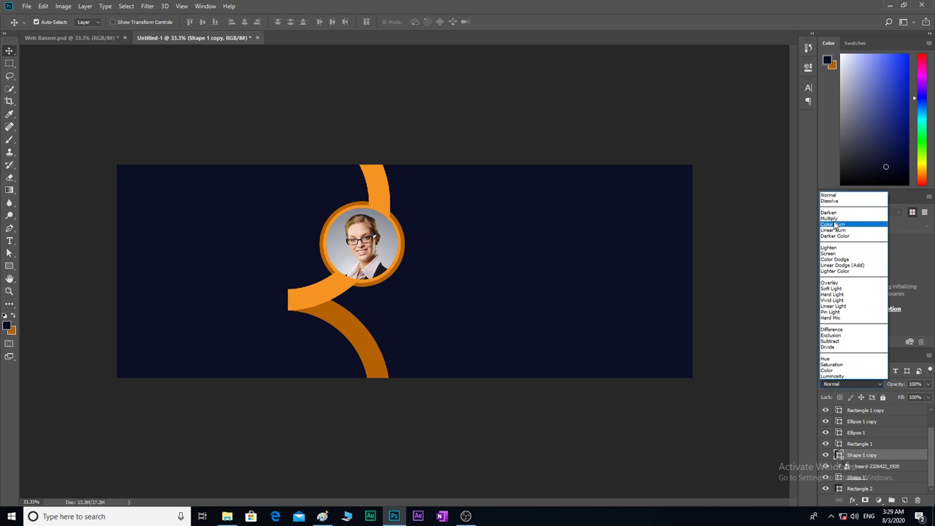
pyautogui.click(833, 219)
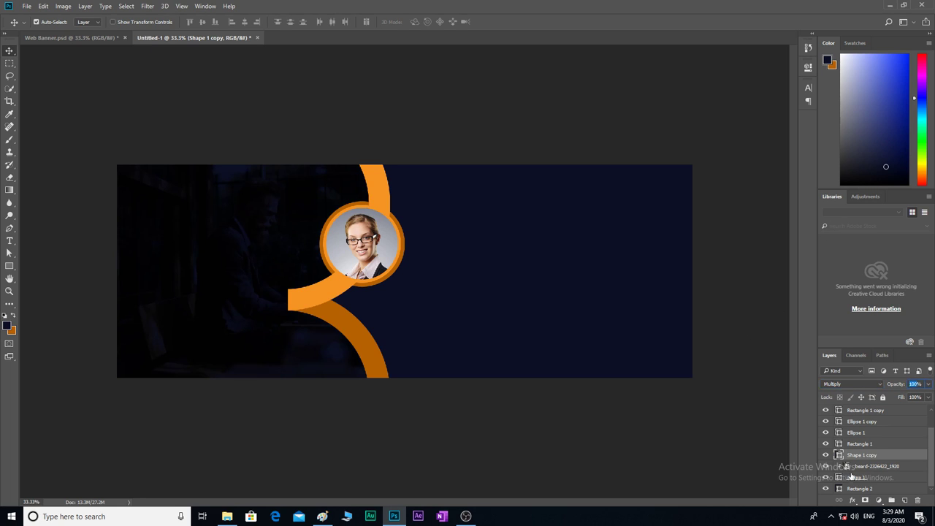
pyautogui.write('70')
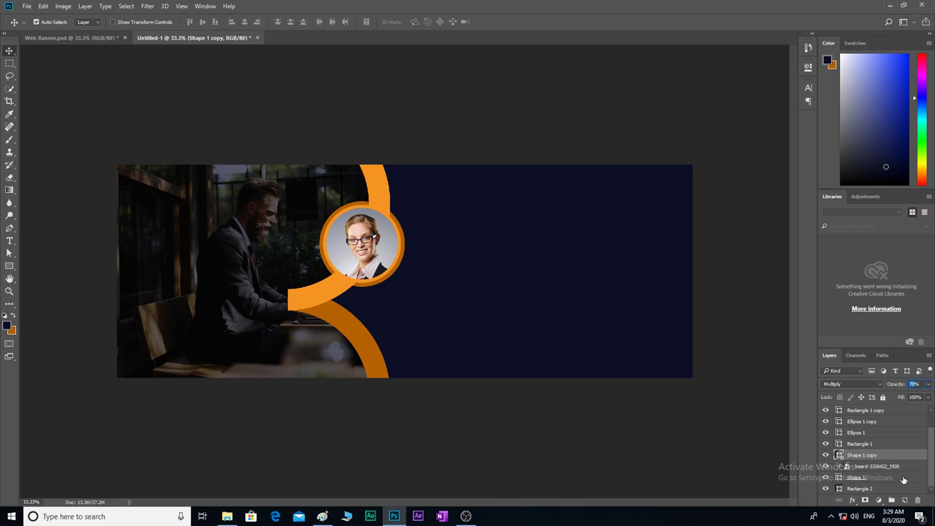
pyautogui.write('80')
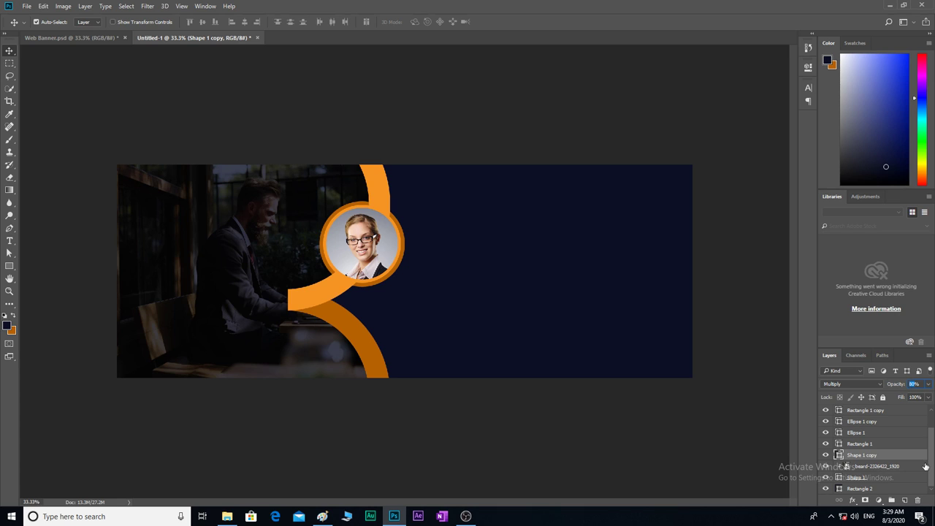
pyautogui.write('60')
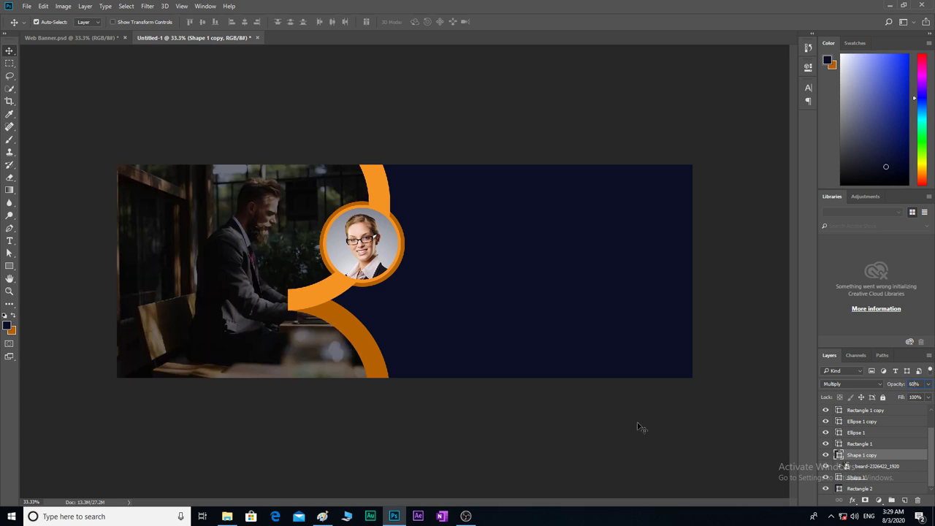
pyautogui.click(395, 439)
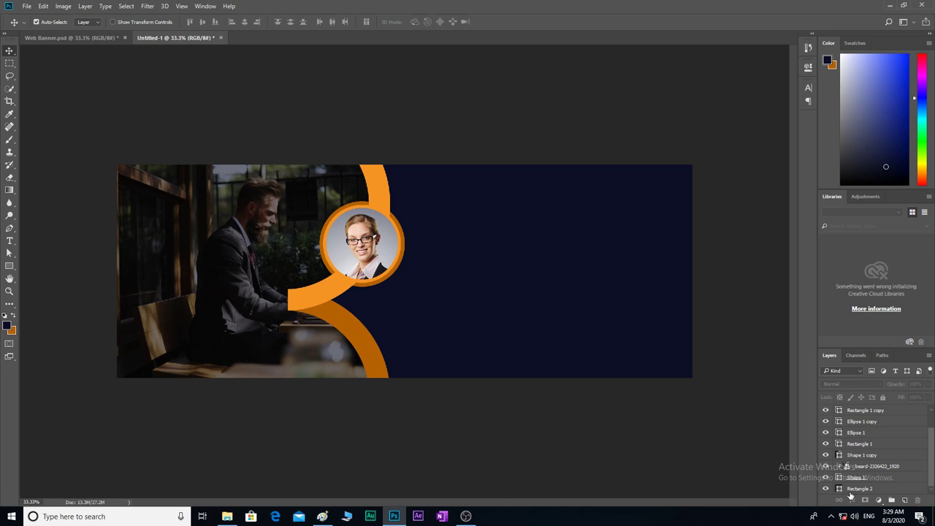
# Step: Draw a rectangle bar along the banner's bottom edge above the Rectangle 2 layer
pyautogui.click(859, 488)
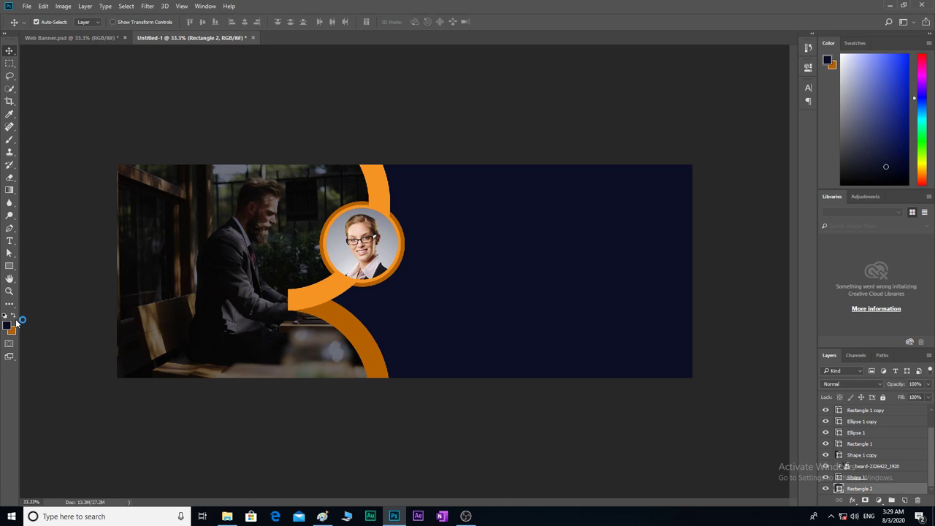
pyautogui.click(10, 266)
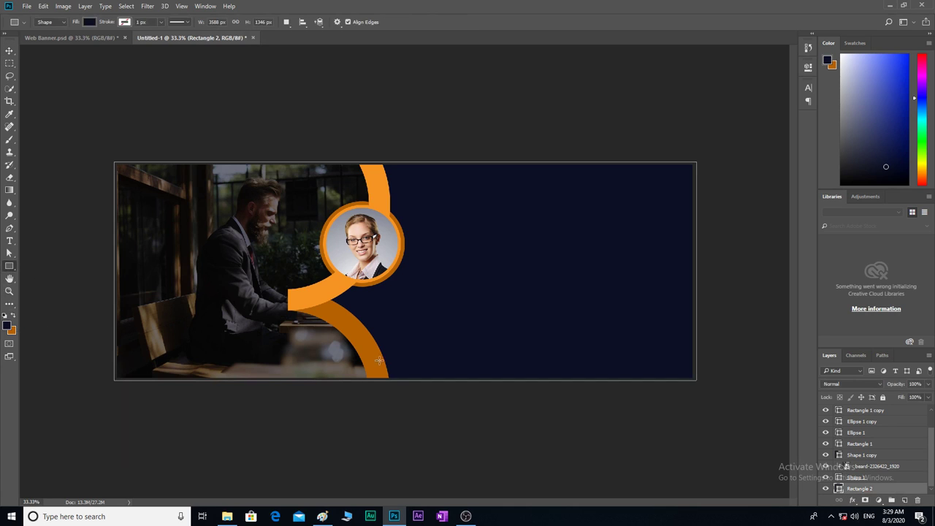
pyautogui.moveTo(380, 351); pyautogui.dragTo(696, 379)
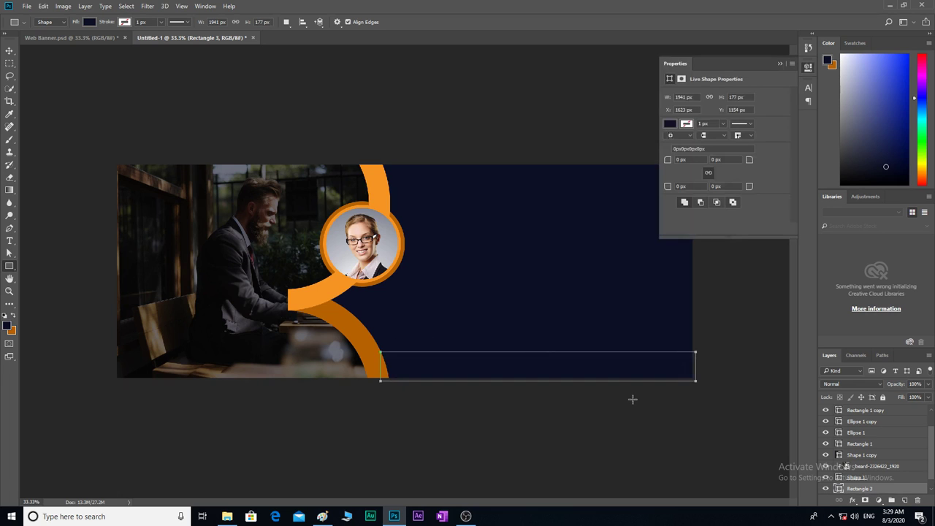
# Step: Fill the bottom bar with the orange sampled from the lower arc
pyautogui.doubleClick(839, 489)
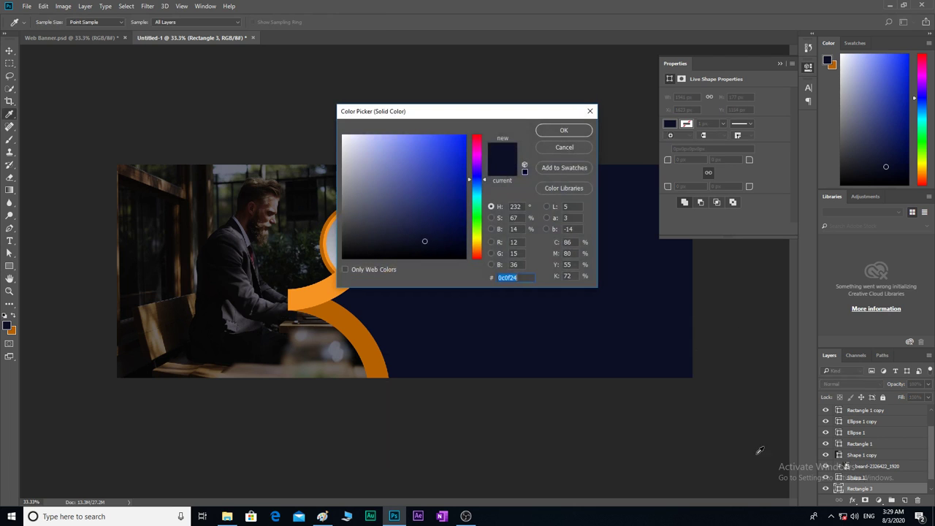
pyautogui.click(384, 356)
pyautogui.click(574, 130)
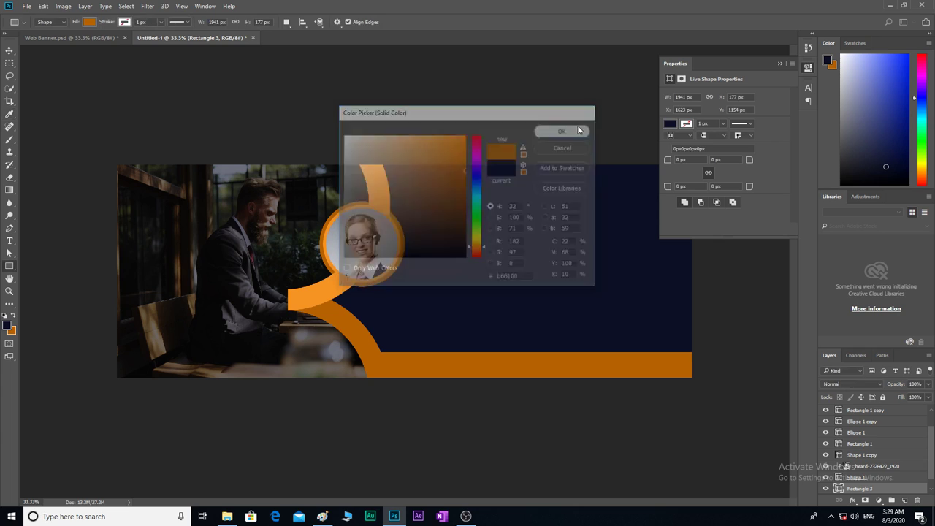
pyautogui.click(780, 64)
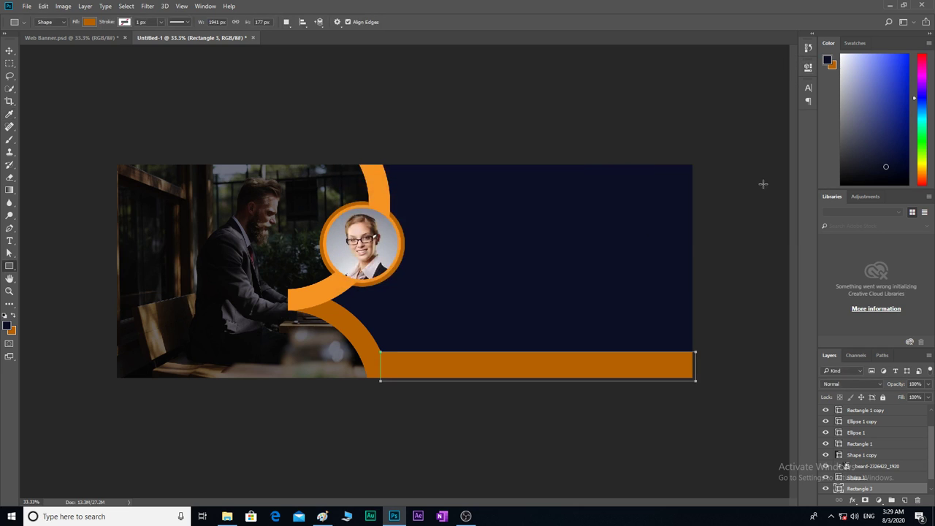
pyautogui.click(751, 347)
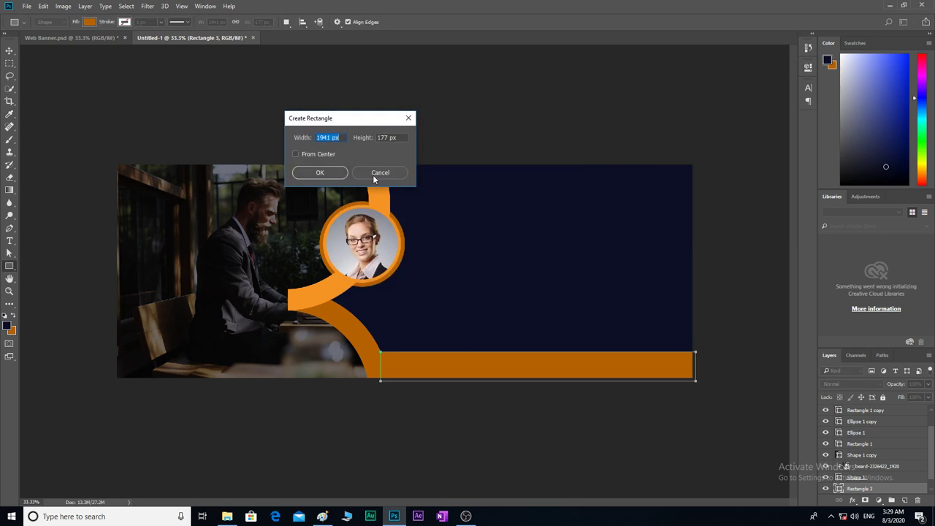
pyautogui.click(376, 176)
pyautogui.press('v')
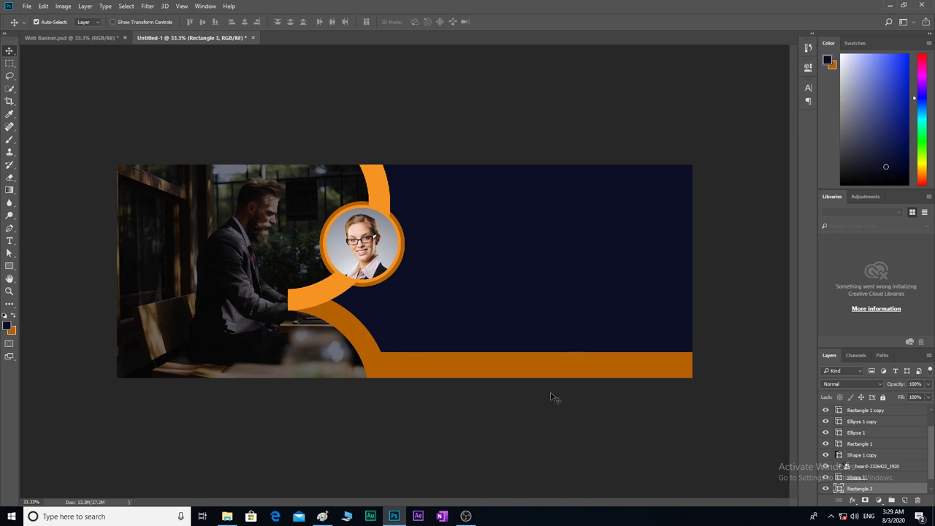
# Step: Copy the text group from Web Banner.psd into the Untitled-1 banner
pyautogui.click(55, 37)
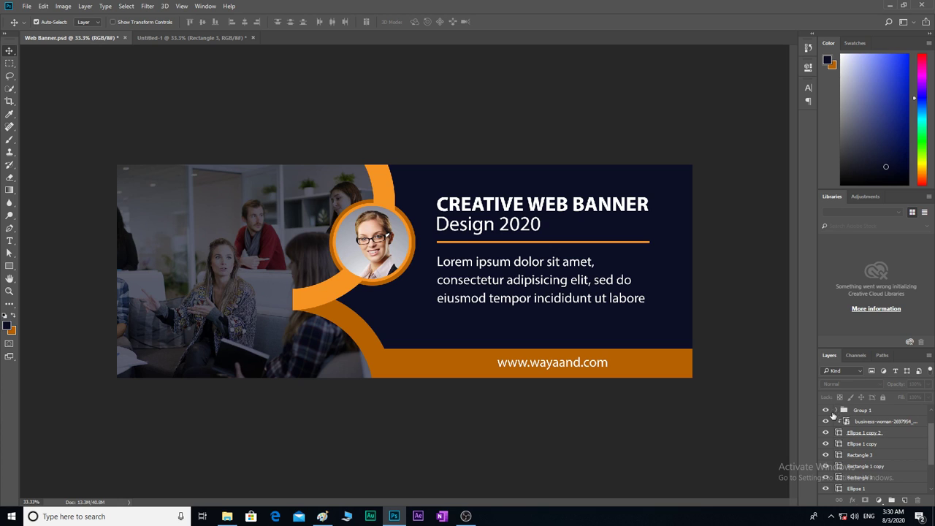
pyautogui.click(826, 412)
pyautogui.moveTo(850, 413); pyautogui.dragTo(85, 53)
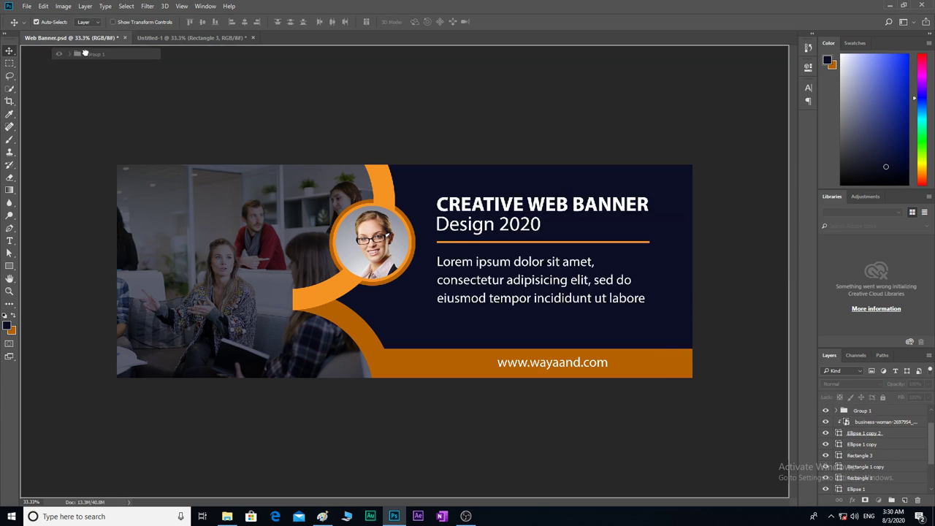
pyautogui.moveTo(85, 53); pyautogui.dragTo(507, 257)
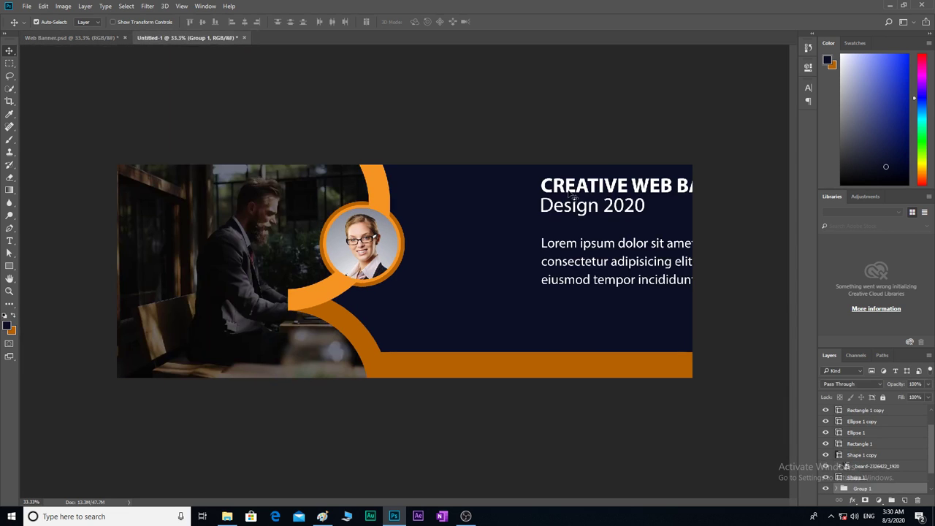
pyautogui.moveTo(569, 192); pyautogui.dragTo(546, 201)
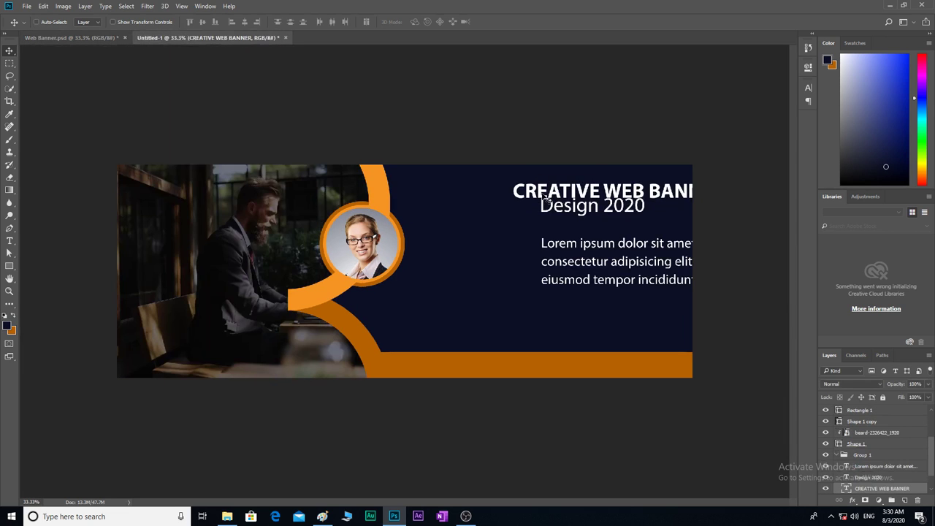
pyautogui.hotkey('ctrl', 'z')
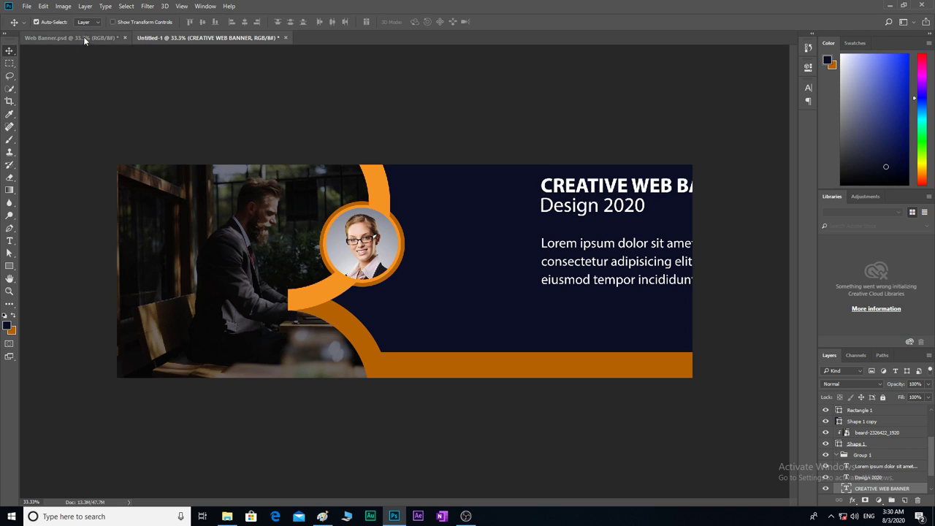
# Step: Set Auto-Select to Group and move the text group left beside the businesswoman circle
pyautogui.click(89, 22)
pyautogui.click(92, 34)
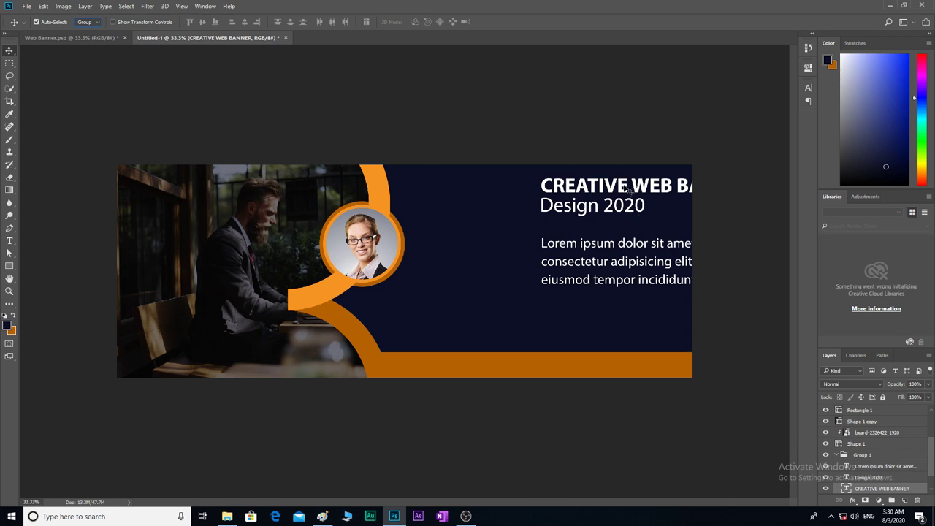
pyautogui.moveTo(627, 192)
pyautogui.mouseDown()
pyautogui.moveTo(510, 193)
pyautogui.moveTo(520, 212)
pyautogui.mouseUp()
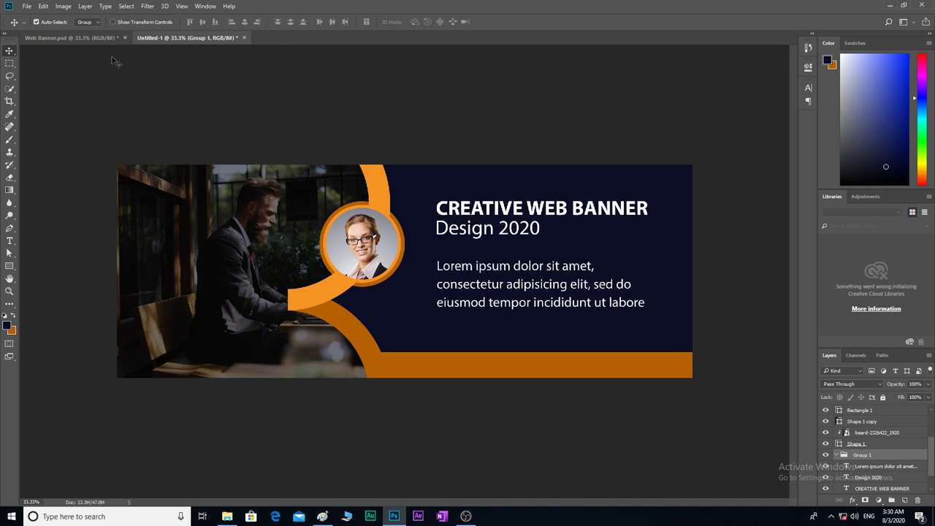
pyautogui.click(100, 38)
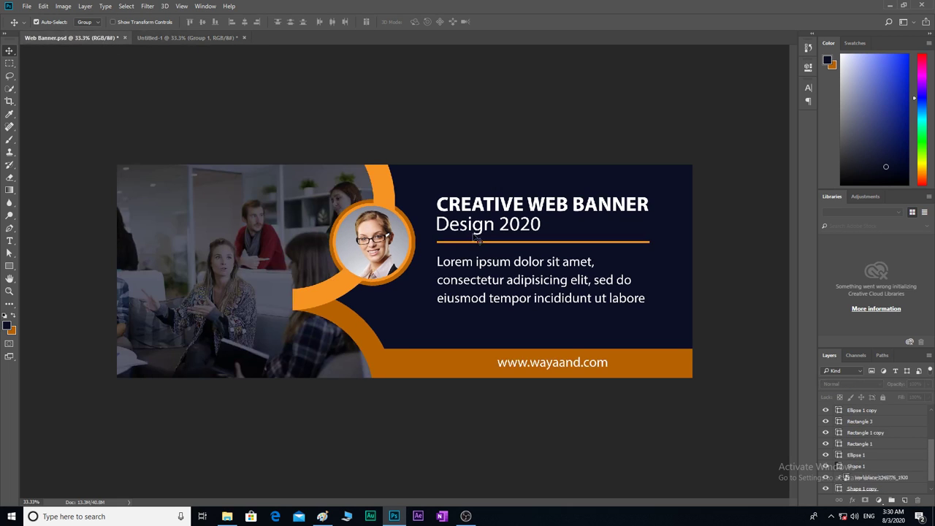
# Step: Draw a thin rectangle divider line under Design 2020 in the new banner
pyautogui.click(188, 38)
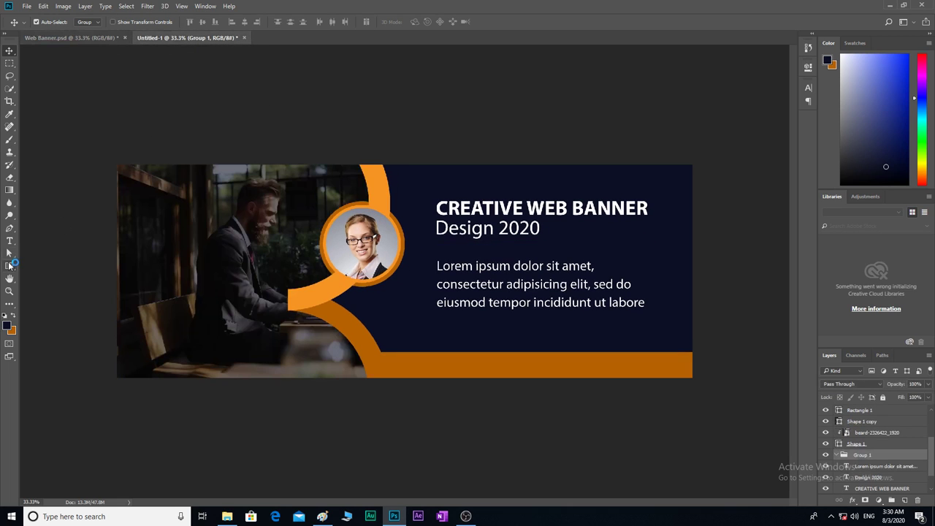
pyautogui.rightClick(10, 267)
pyautogui.click(59, 280)
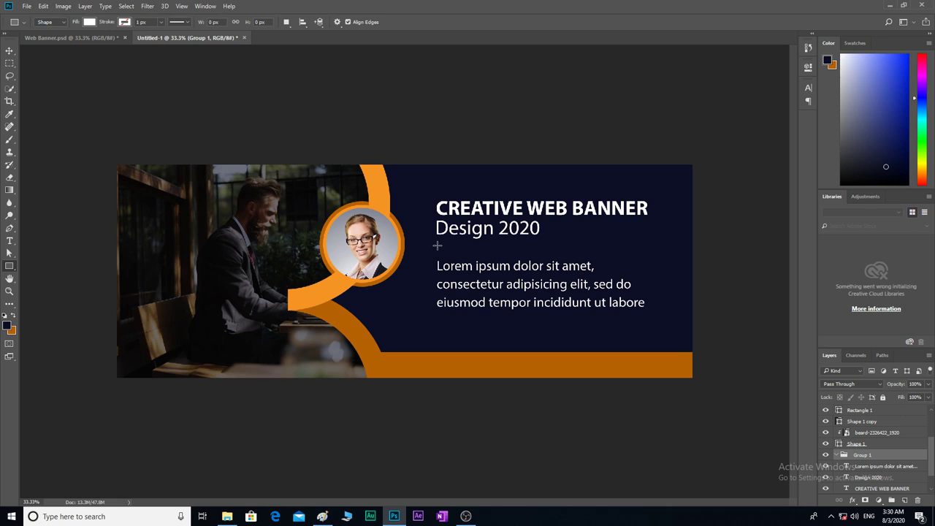
pyautogui.moveTo(437, 245); pyautogui.dragTo(648, 247)
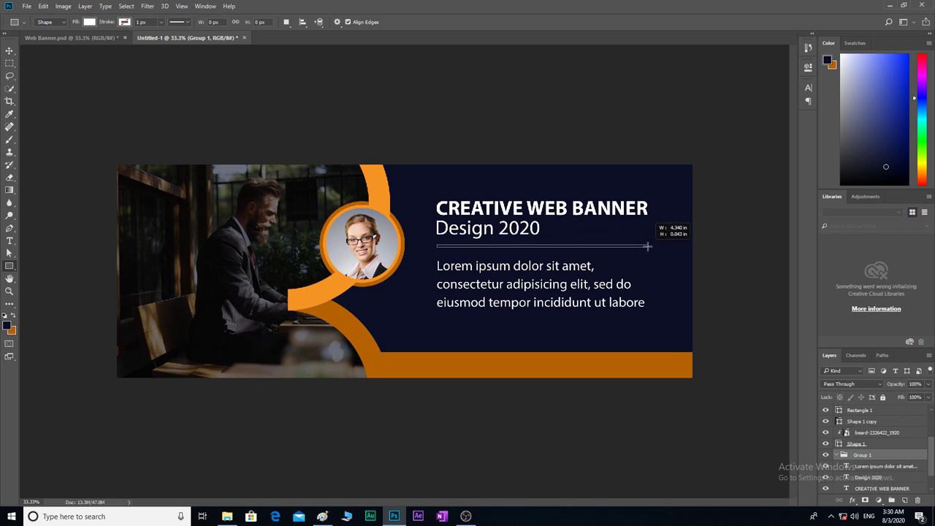
pyautogui.moveTo(648, 247); pyautogui.dragTo(649, 247)
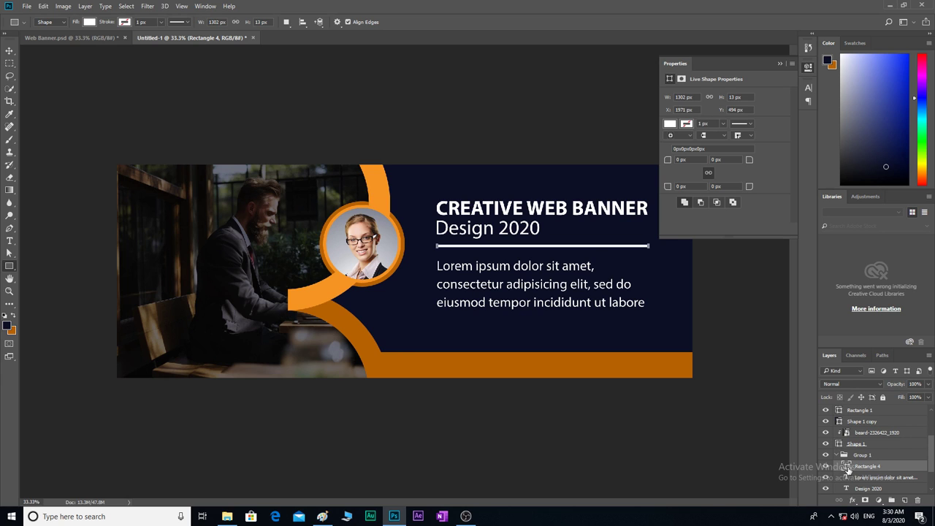
# Step: Fill the divider line with the orange sampled from the banner's arc
pyautogui.doubleClick(847, 468)
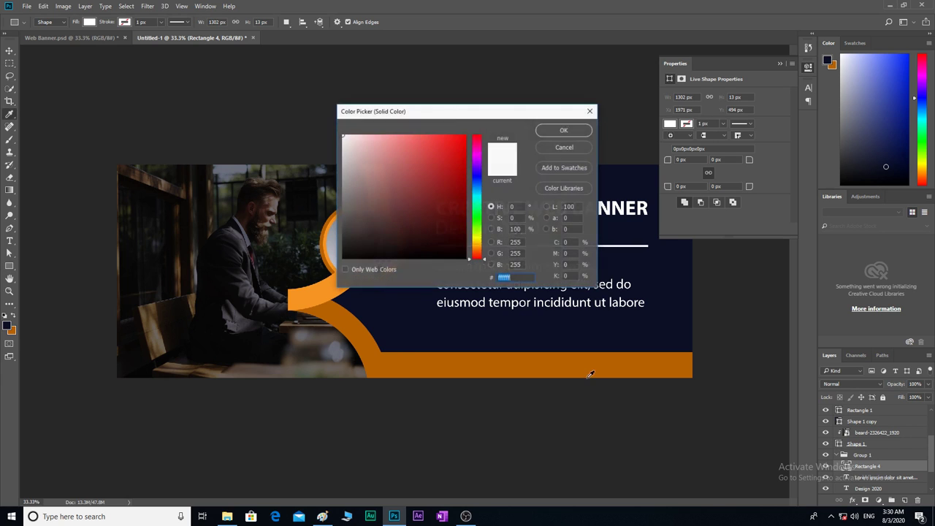
pyautogui.click(319, 293)
pyautogui.click(562, 132)
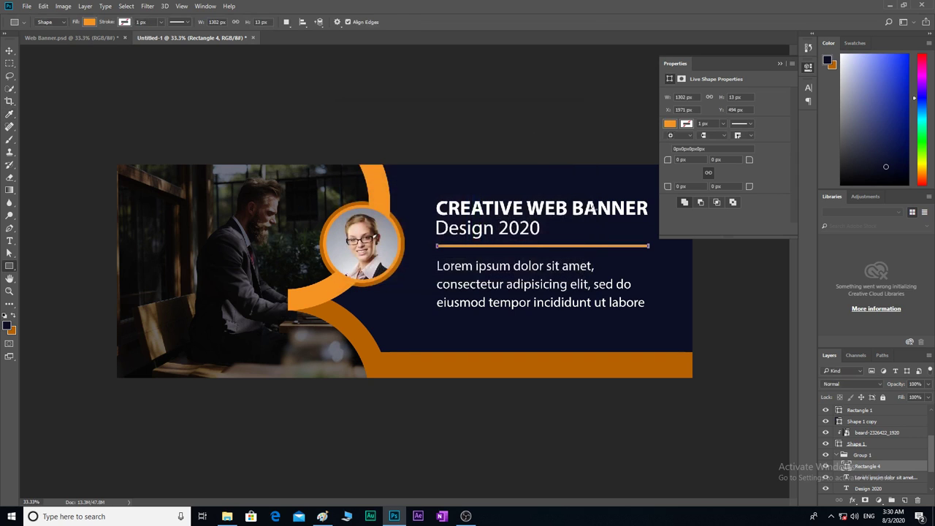
pyautogui.click(781, 64)
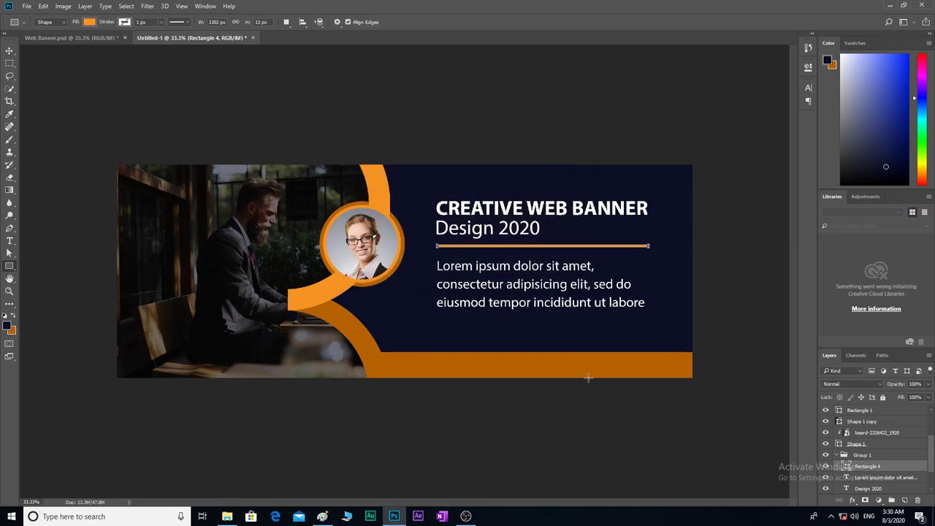
pyautogui.press('v')
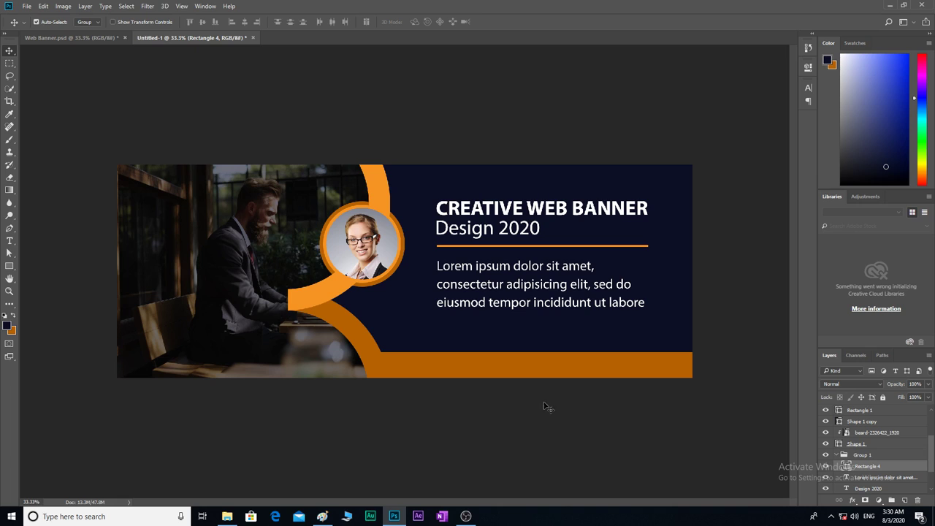
# Step: Select the divider line layer and nudge it down two pixels
pyautogui.click(482, 251)
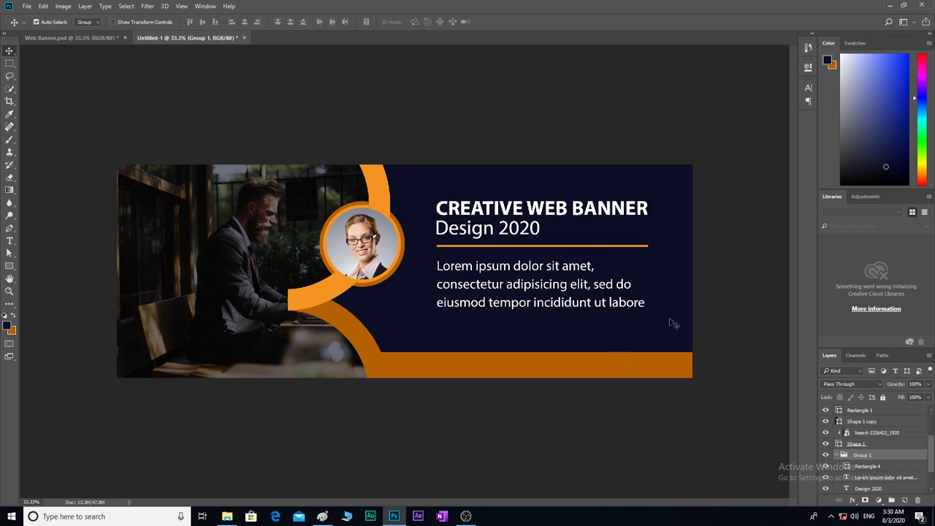
pyautogui.scroll(-3, 876, 455)
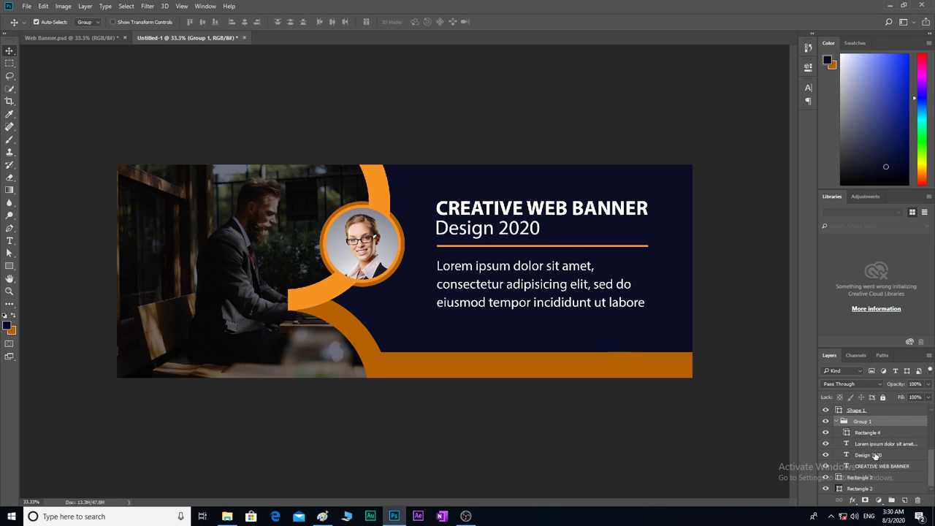
pyautogui.click(849, 434)
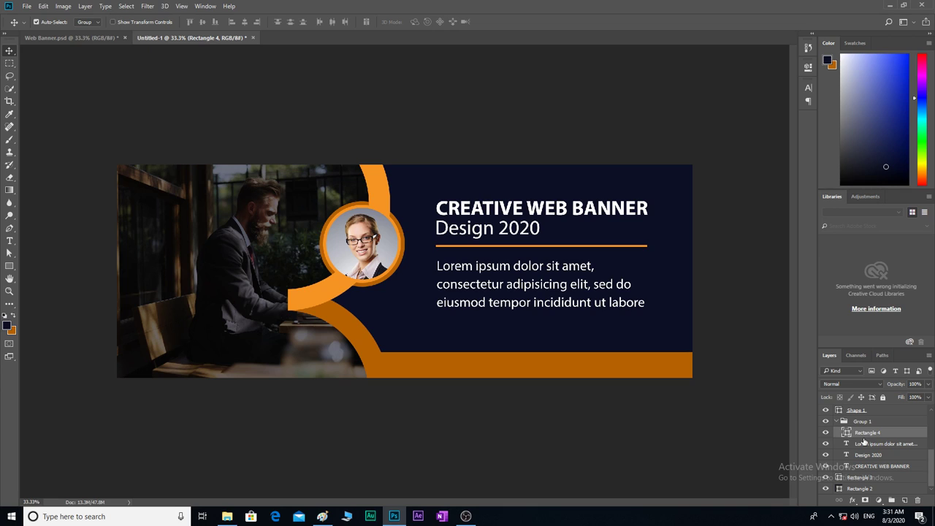
pyautogui.press('Down')
pyautogui.press('Down')
pyautogui.press('Down')
pyautogui.press('Down')
pyautogui.press('Down')
pyautogui.press('Down')
pyautogui.press('Down')
pyautogui.press('Down')
pyautogui.press('Down')
pyautogui.press('Down')
pyautogui.press('Down')
pyautogui.press('Down')
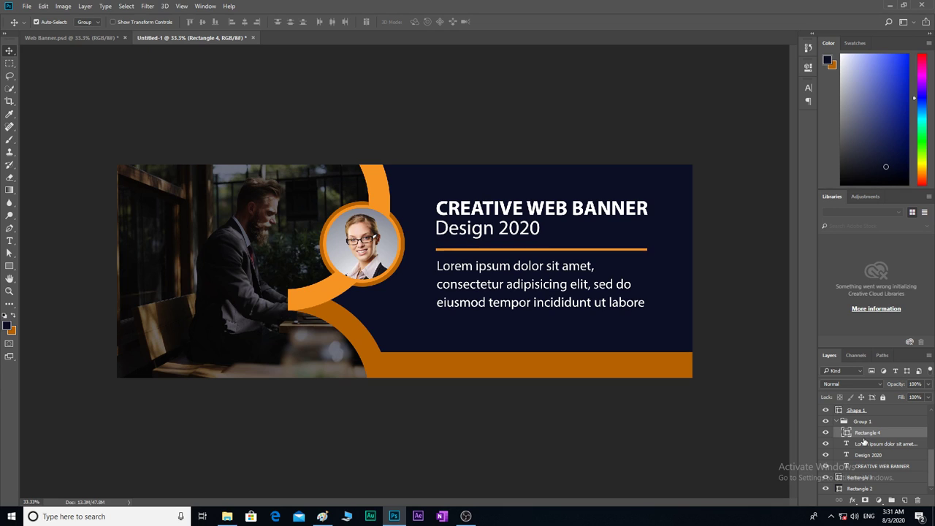
pyautogui.press('Down')
pyautogui.click(620, 419)
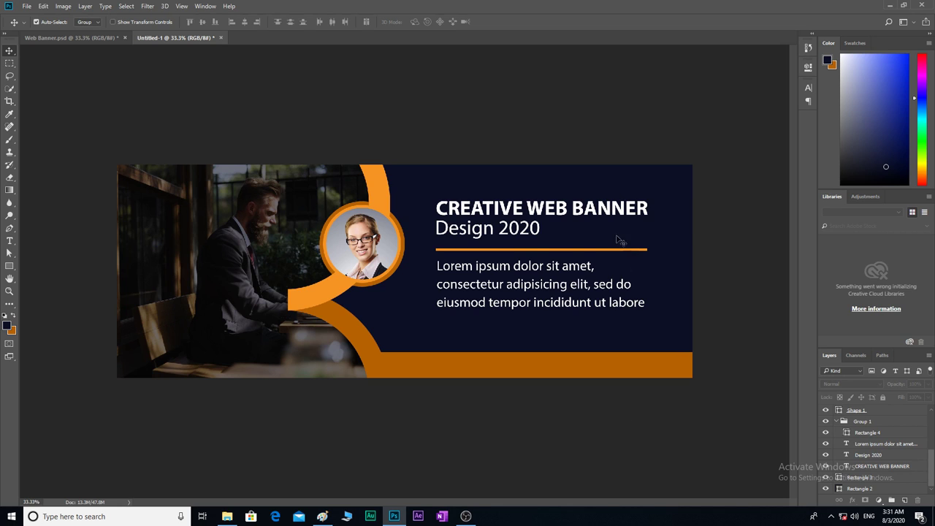
pyautogui.click(85, 37)
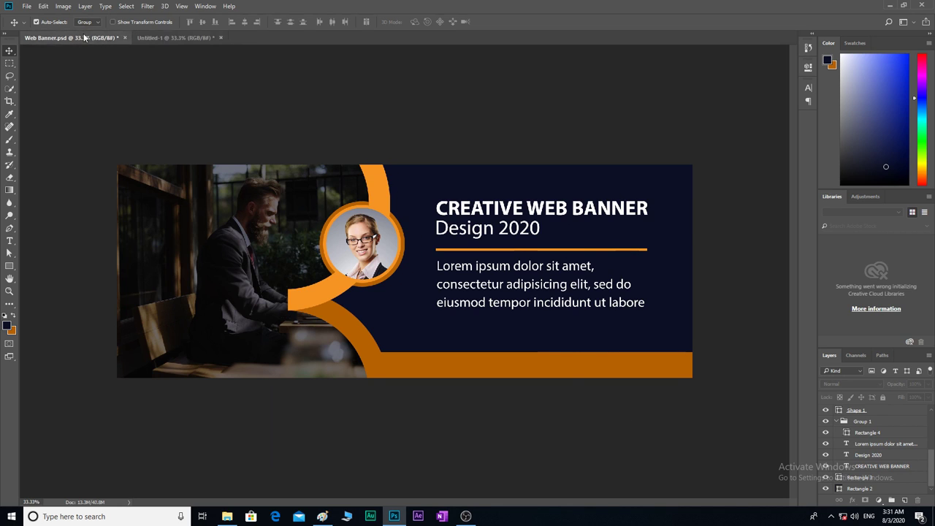
pyautogui.click(546, 369)
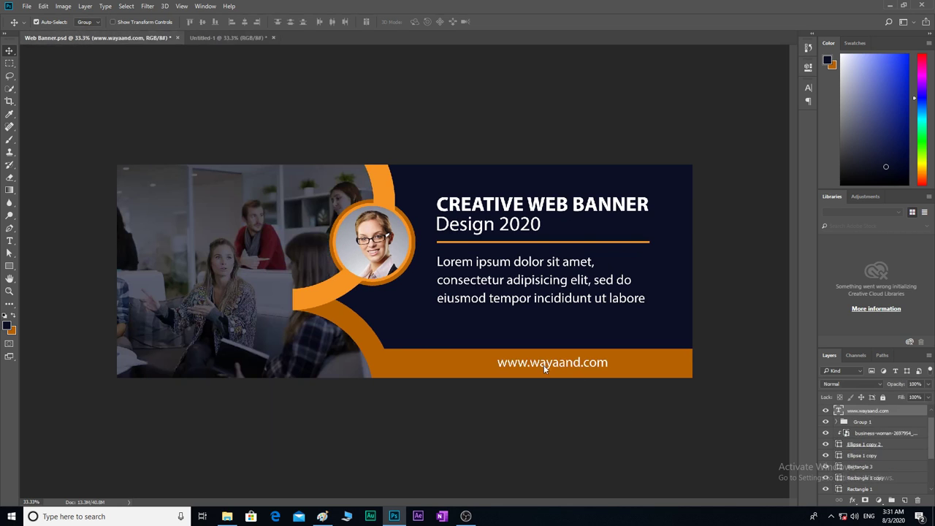
pyautogui.moveTo(845, 413); pyautogui.dragTo(226, 38)
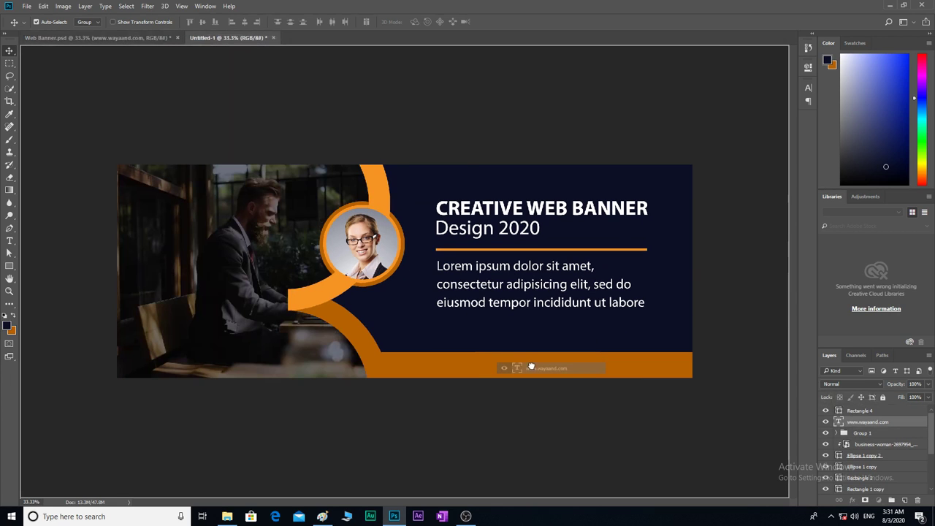
pyautogui.moveTo(226, 38); pyautogui.dragTo(526, 403)
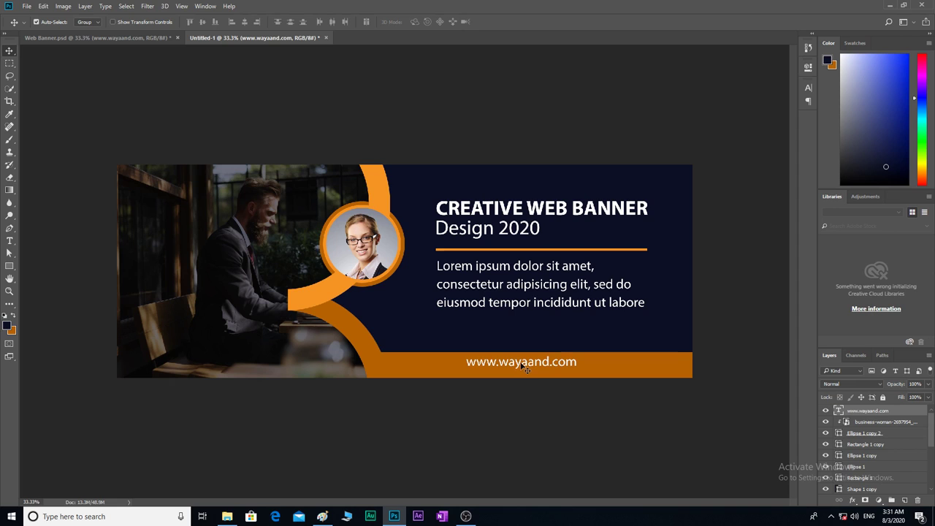
pyautogui.moveTo(521, 368); pyautogui.dragTo(535, 368)
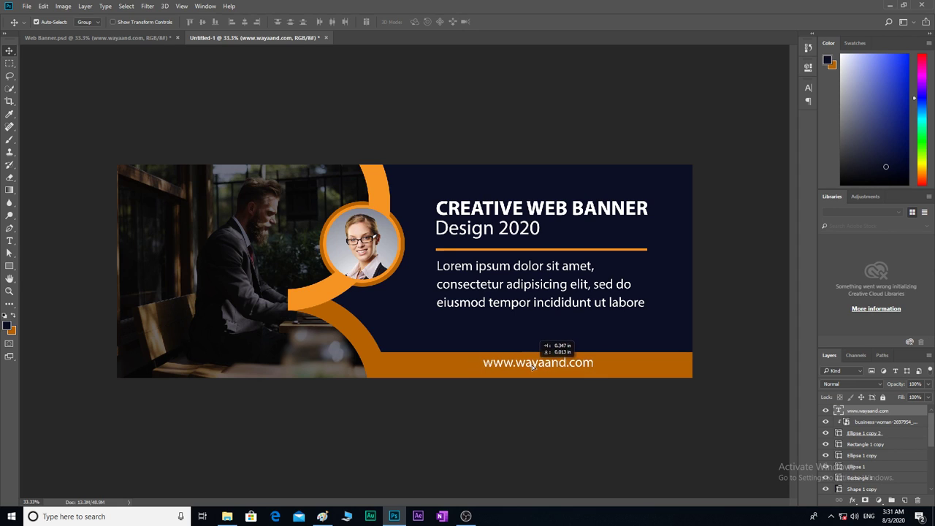
pyautogui.click(526, 421)
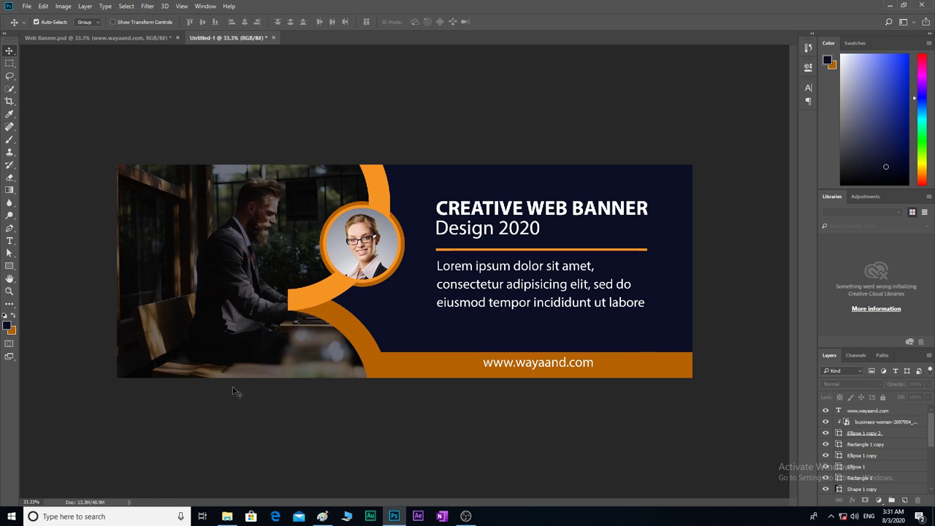
# Step: Compare with the reference layout and nudge the URL text down one pixel
pyautogui.click(85, 37)
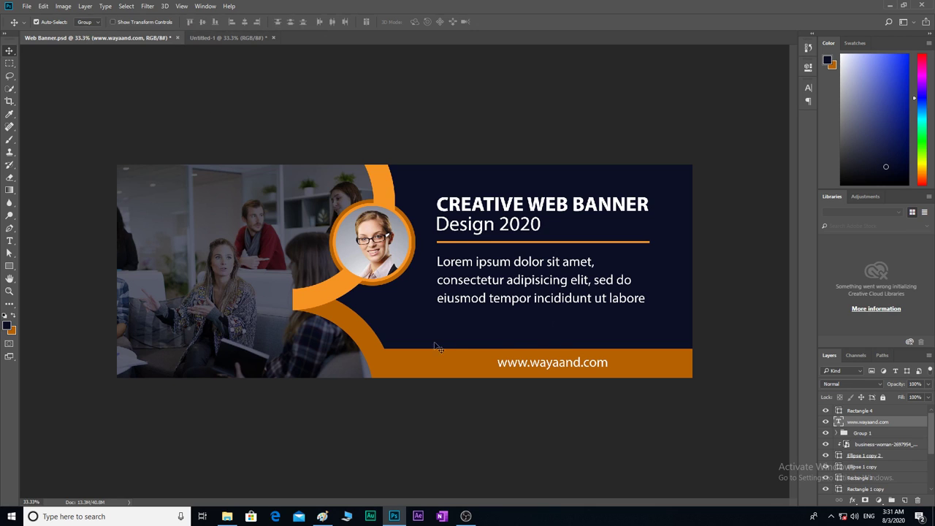
pyautogui.click(242, 35)
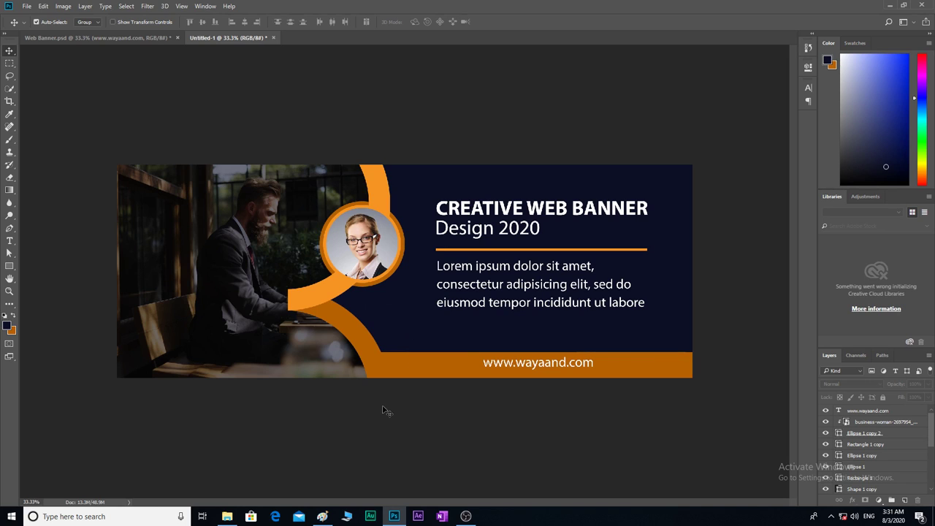
pyautogui.click(542, 365)
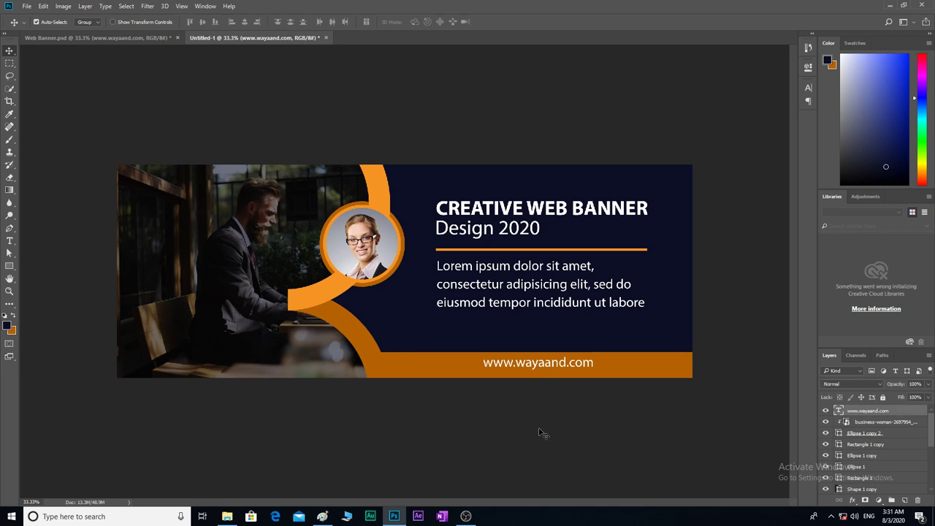
pyautogui.press('Down')
pyautogui.press('Down')
pyautogui.press('Down')
pyautogui.press('Down')
pyautogui.press('Down')
pyautogui.press('Down')
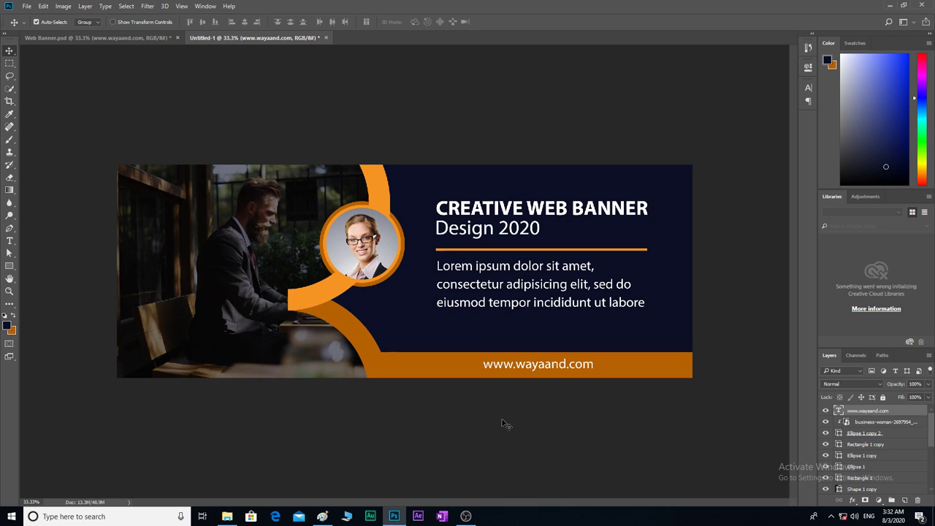
# Step: Nudge the text group 1 px right and zoom in to check its position
pyautogui.click(478, 251)
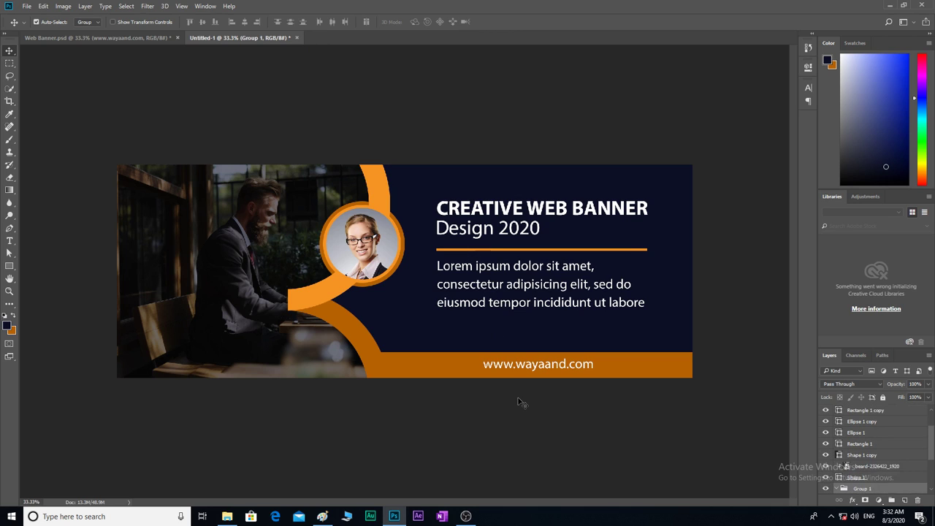
pyautogui.press('Right')
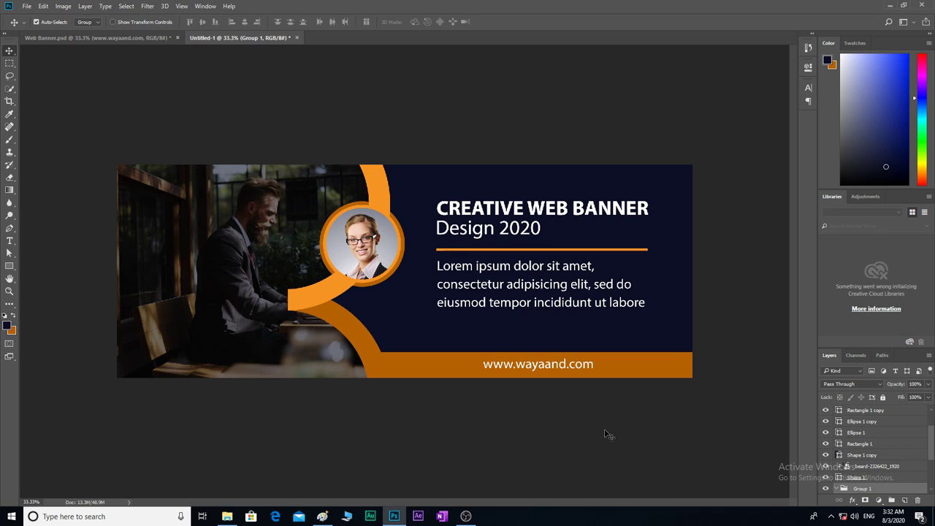
pyautogui.hotkey('ctrl', '+')
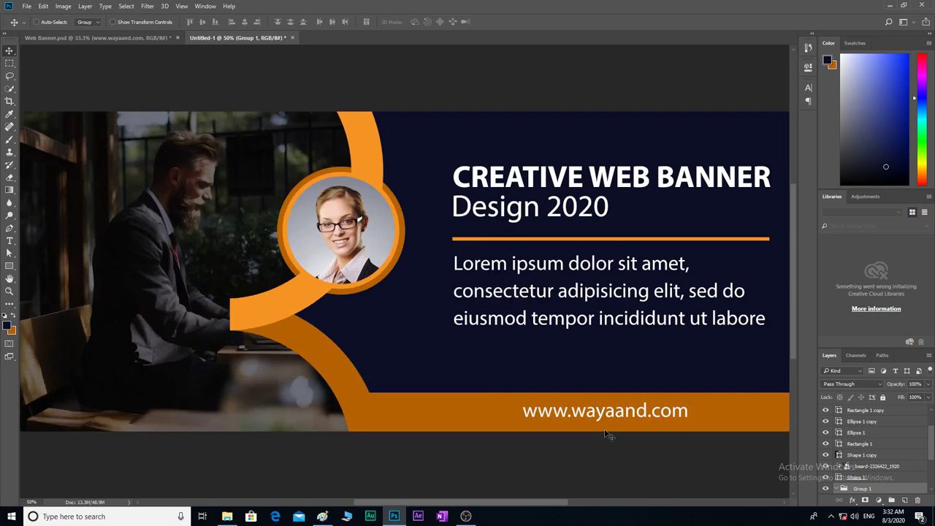
pyautogui.hotkey('ctrl', '+')
pyautogui.hotkey('ctrl', '-')
# Step: Pan along the horizontal scrollbar to inspect the finished banner
pyautogui.moveTo(554, 502)
pyautogui.mouseDown()
pyautogui.moveTo(604, 510)
pyautogui.moveTo(522, 511)
pyautogui.mouseUp()
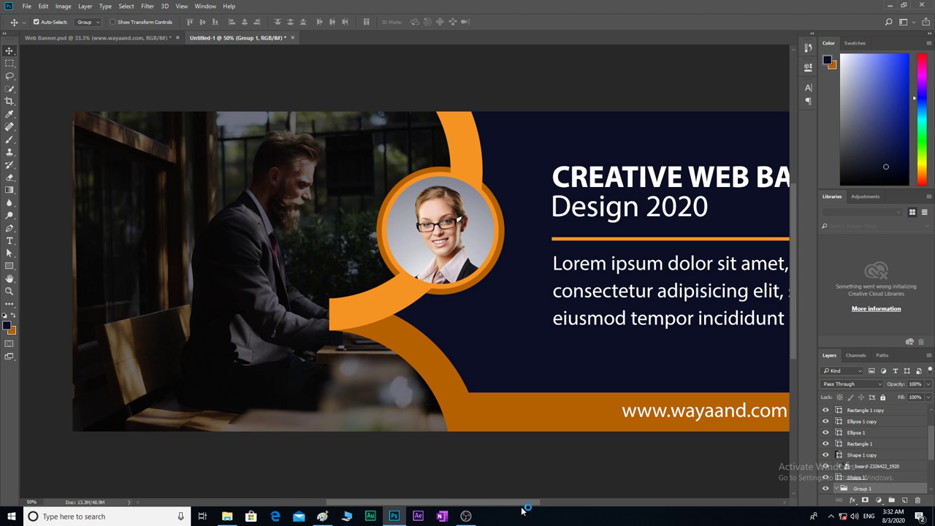
pyautogui.moveTo(522, 511); pyautogui.dragTo(571, 517)
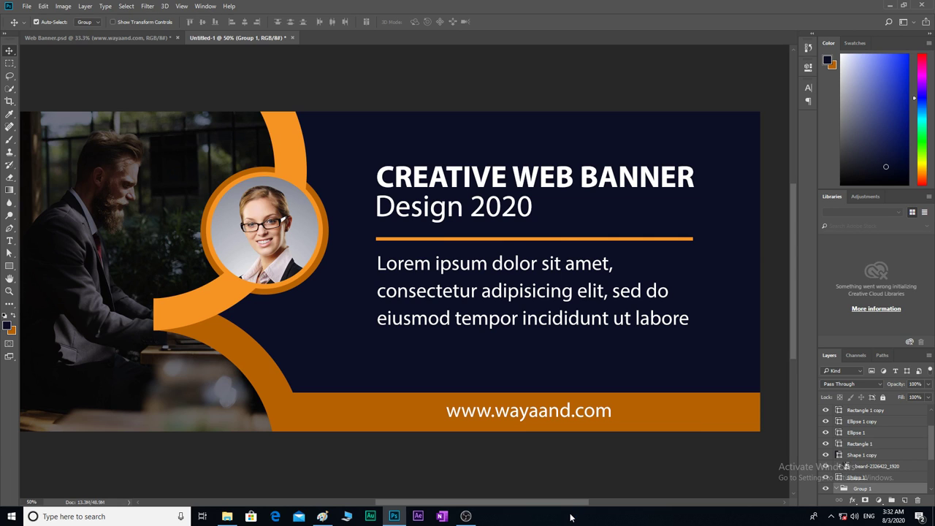
pyautogui.moveTo(570, 518)
pyautogui.mouseDown()
pyautogui.moveTo(507, 504)
pyautogui.moveTo(576, 510)
pyautogui.mouseUp()
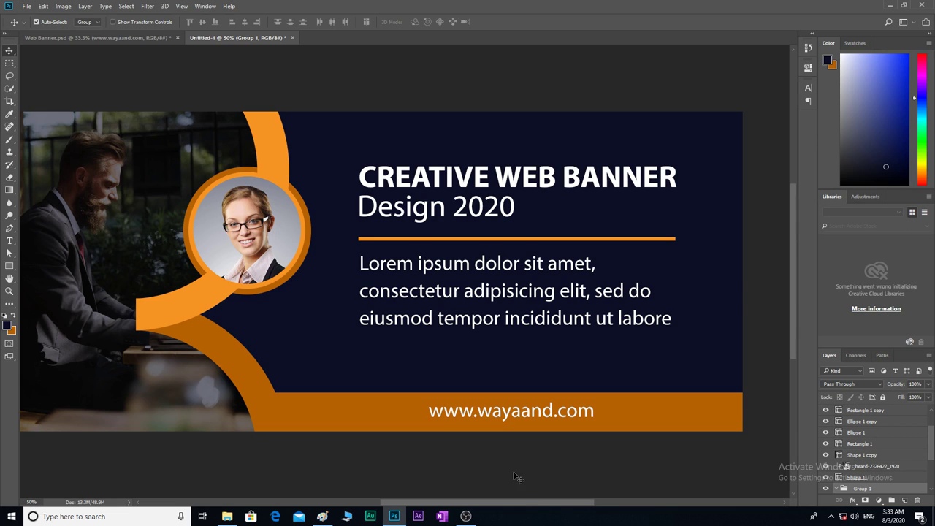
pyautogui.moveTo(554, 505)
pyautogui.mouseDown()
pyautogui.moveTo(503, 490)
pyautogui.moveTo(516, 486)
pyautogui.mouseUp()
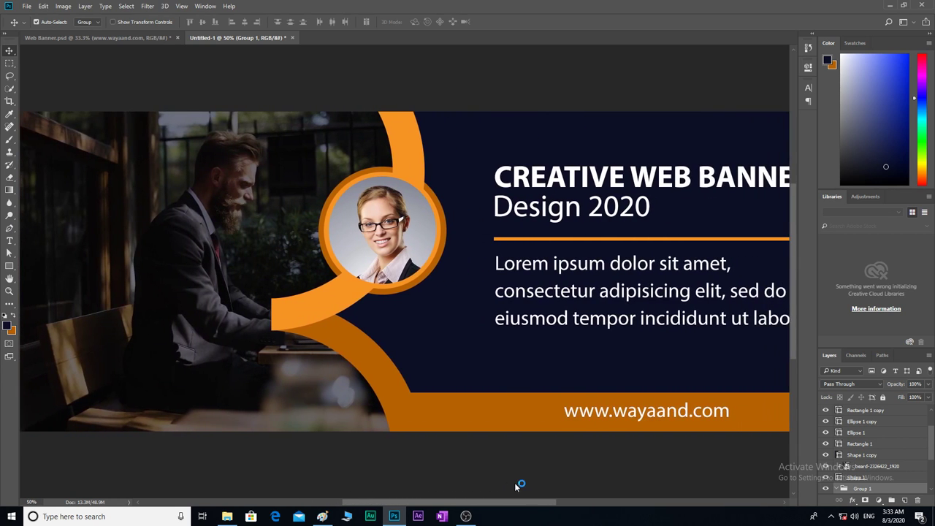